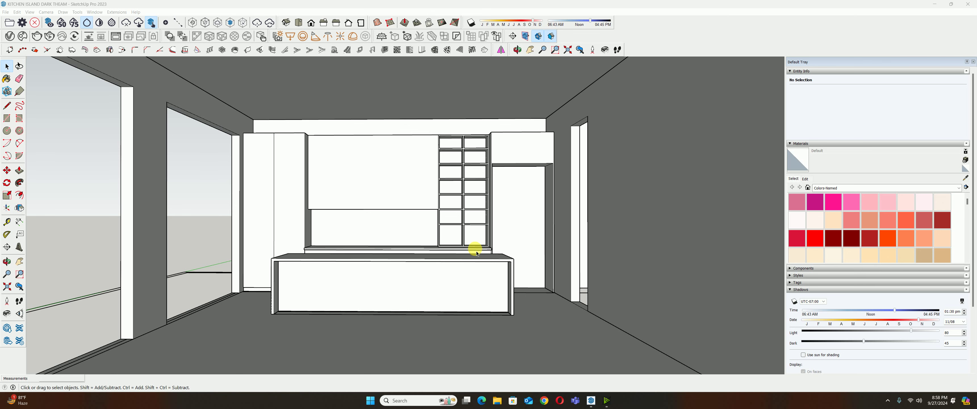
Zoom and orbit to a closer, angled view of the back-wall cabinets and shelving
scroll(467, 237, "up", 3)
mouse_move(465, 225)
middle_mouse_down()
mouse_move(458, 256)
mouse_move(539, 248)
mouse_move(491, 282)
middle_mouse_up()
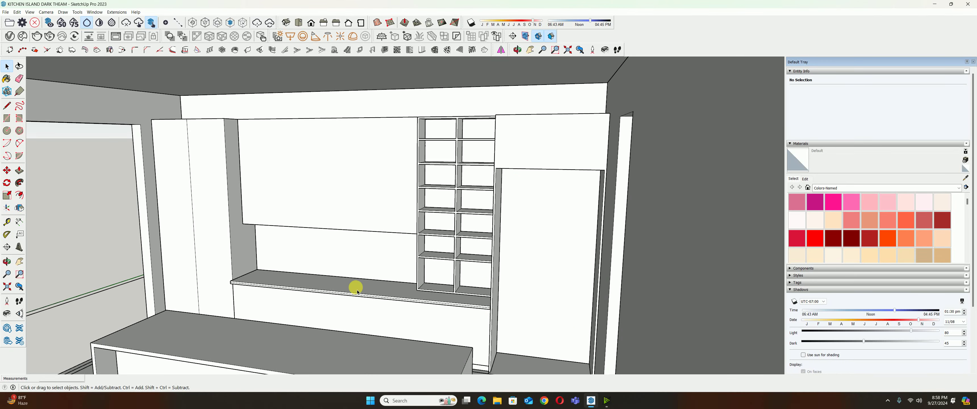
mouse_move(355, 286)
middle_mouse_down()
mouse_move(458, 280)
mouse_move(497, 202)
middle_mouse_up()
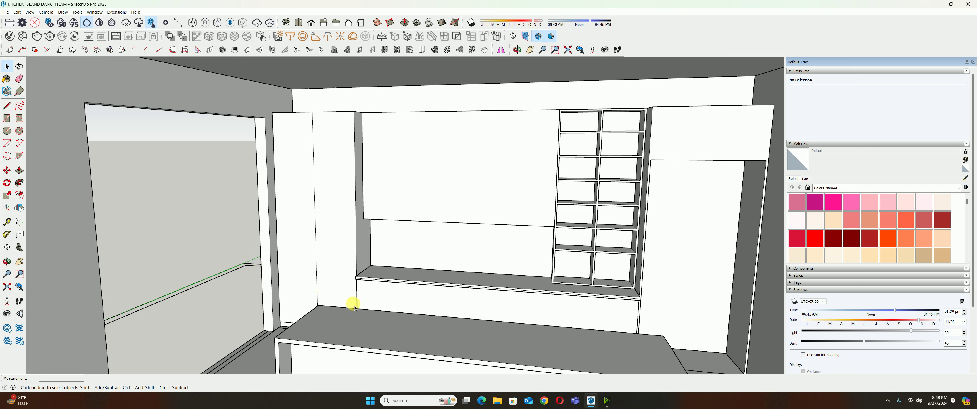
Start Chrome with a chosen profile in a maximized New Tab window
left_click(544, 401)
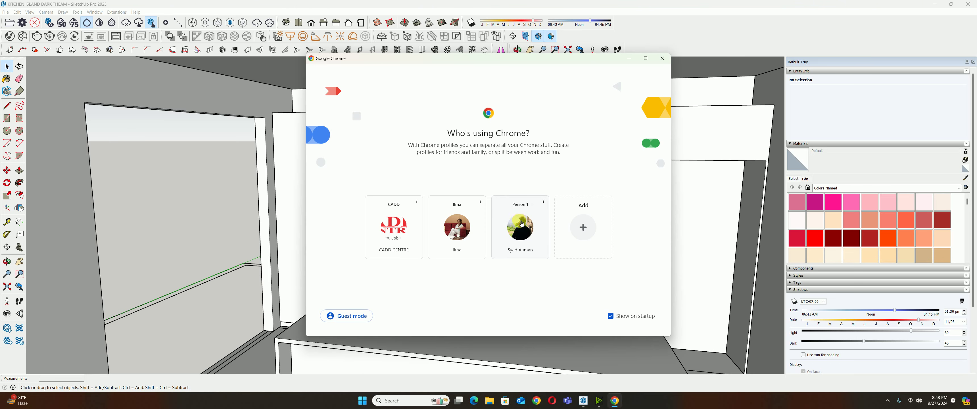
left_click(522, 224)
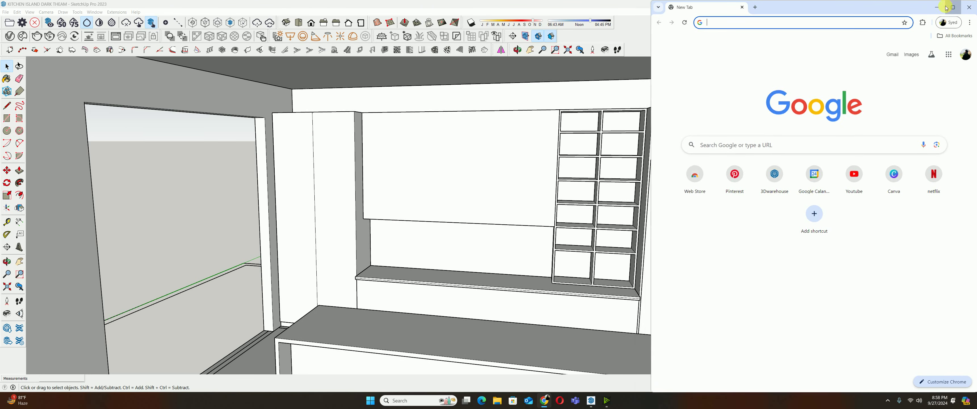
left_click(952, 7)
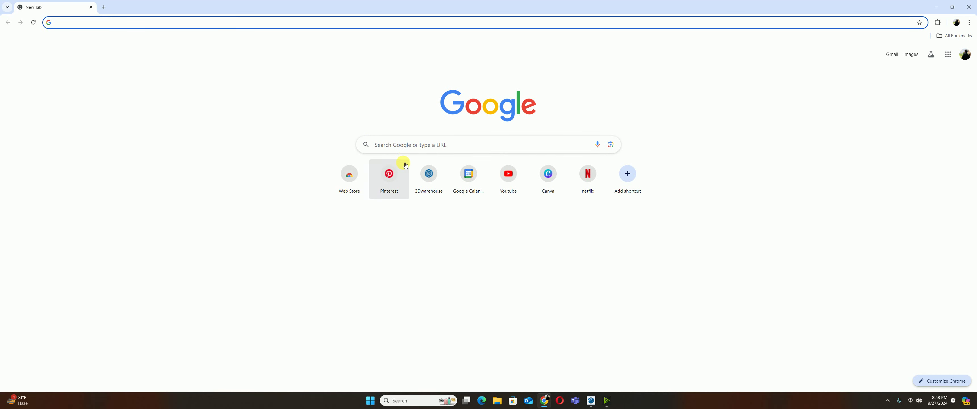
Search 3D Warehouse for 'hob' and browse the model results
left_click(430, 185)
type("hob")
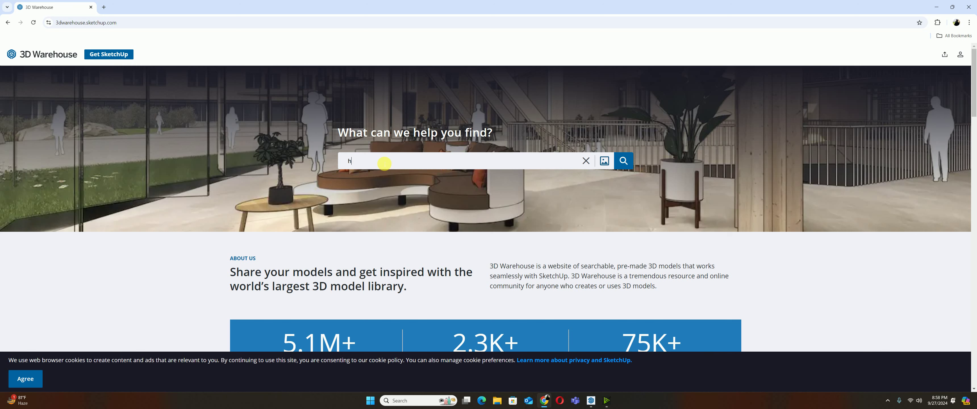
key("Return")
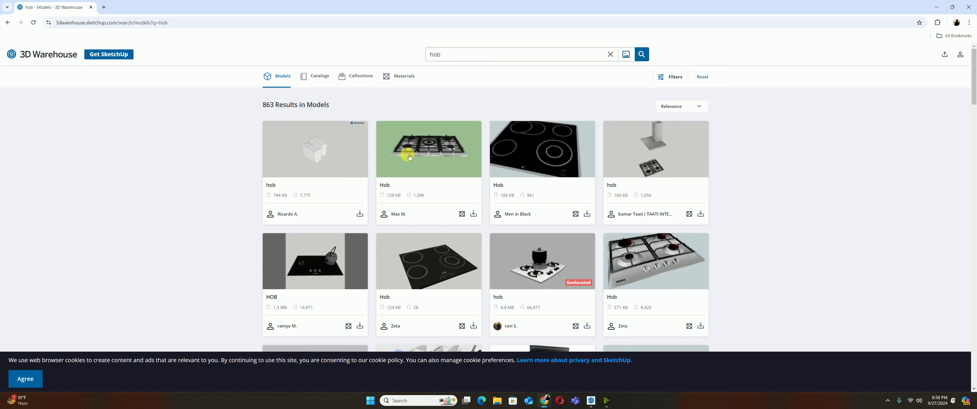
scroll(563, 146, "down", 3)
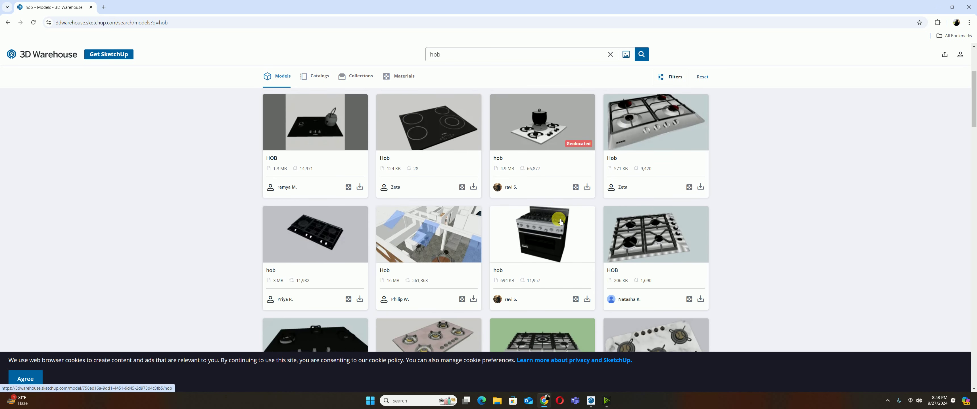
scroll(553, 217, "down", 3)
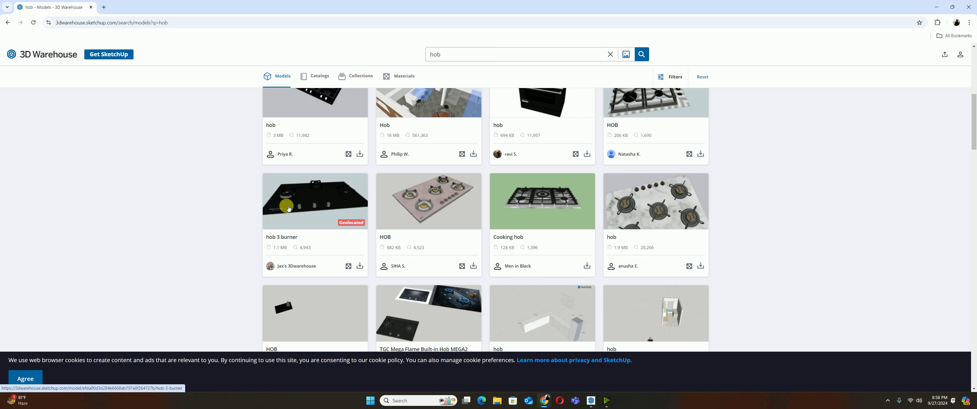
scroll(302, 209, "down", 3)
scroll(425, 225, "up", 3)
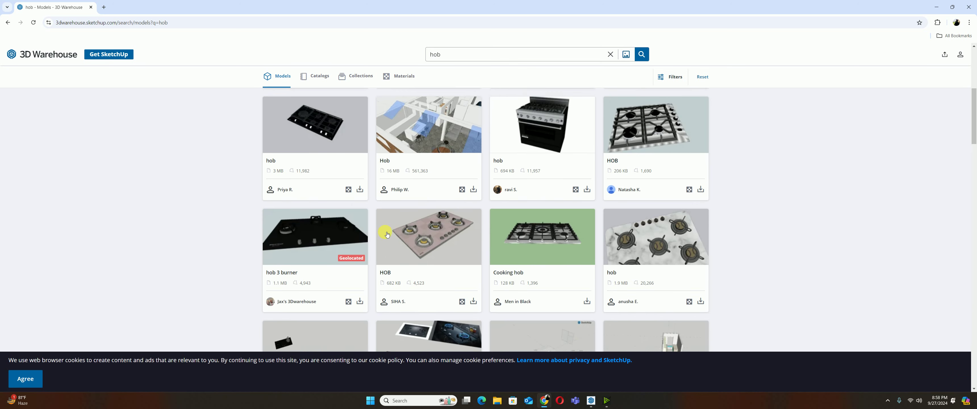
scroll(388, 228, "up", 5)
Browse the hob Collections results, then minimize Chrome to show SketchUp
left_click(356, 77)
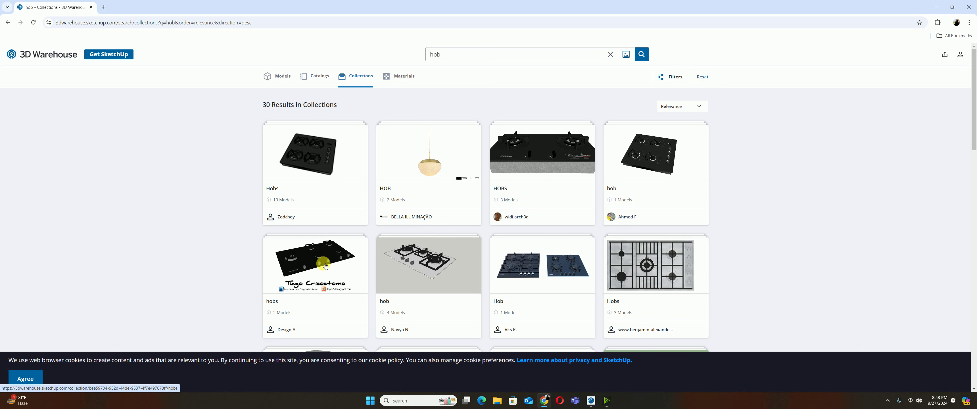
scroll(329, 258, "down", 3)
scroll(331, 251, "down", 3)
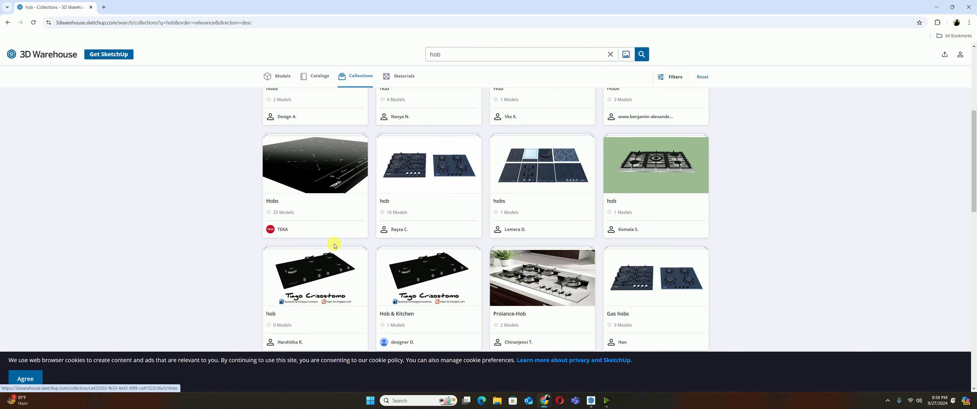
scroll(432, 228, "up", 3)
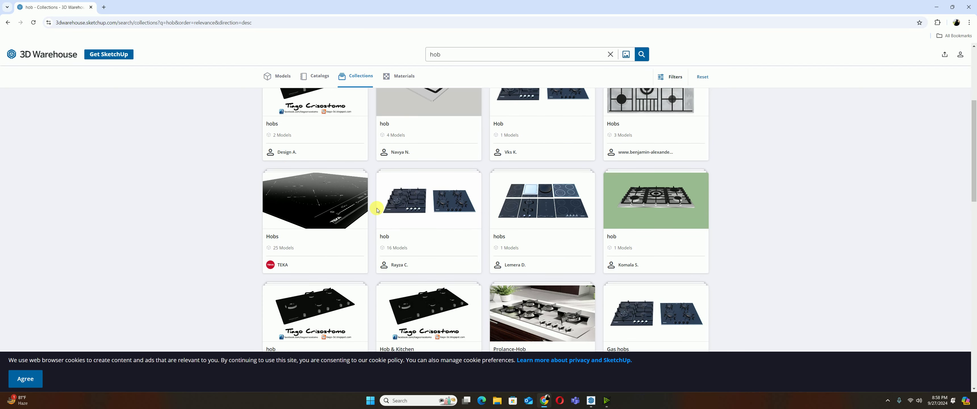
scroll(421, 114, "up", 2)
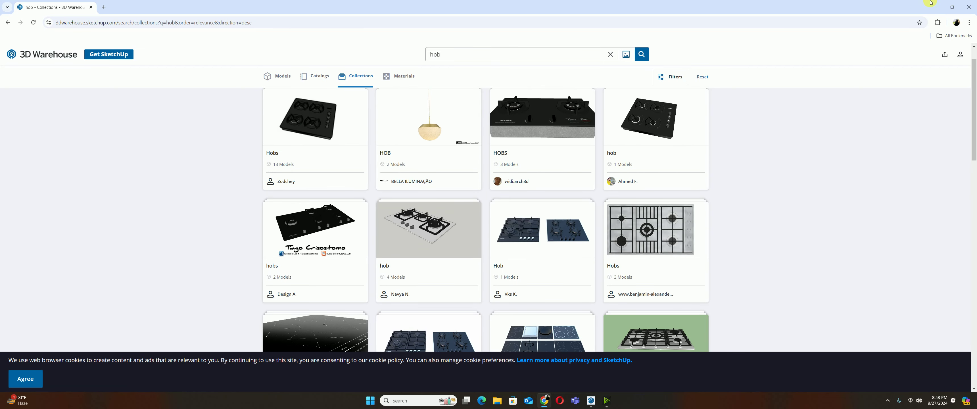
left_click(938, 4)
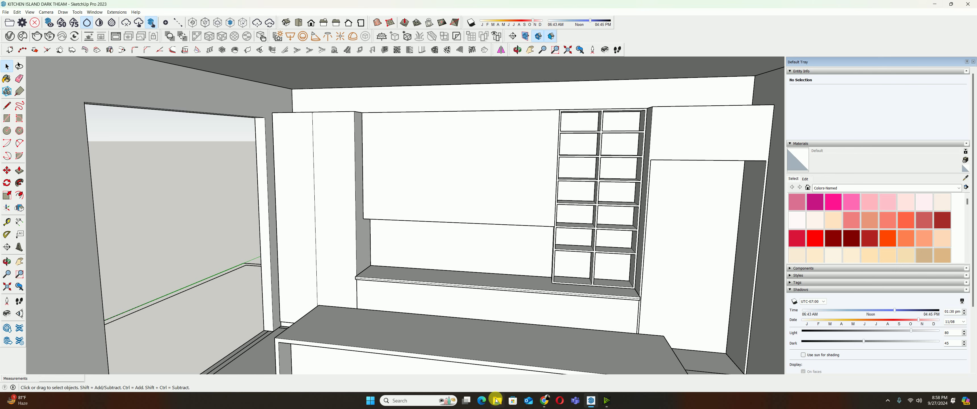
Open the Downloads folder in File Explorer and scroll to the downloaded kitchen files
left_click(497, 401)
left_click(72, 115)
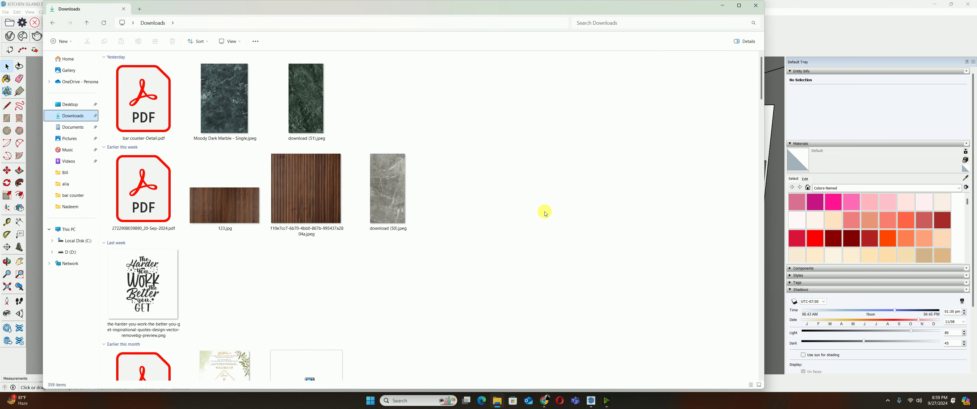
scroll(443, 190, "down", 4)
scroll(446, 192, "down", 4)
scroll(448, 192, "down", 4)
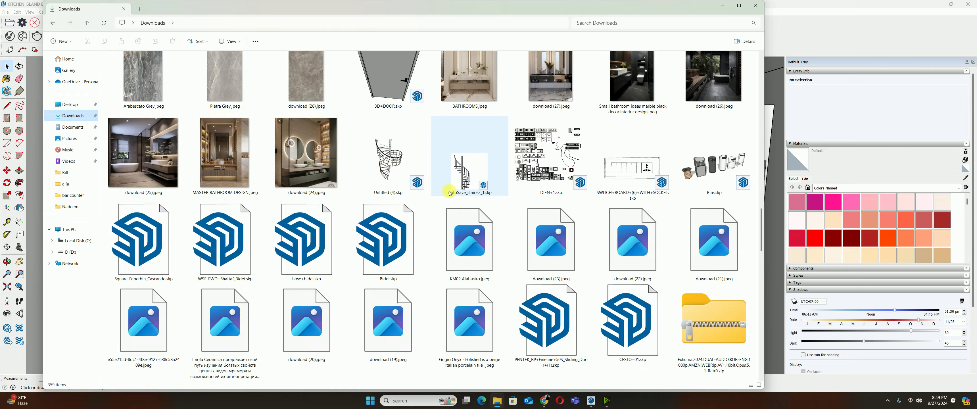
scroll(450, 193, "down", 4)
scroll(450, 193, "down", 4)
scroll(466, 200, "up", 5)
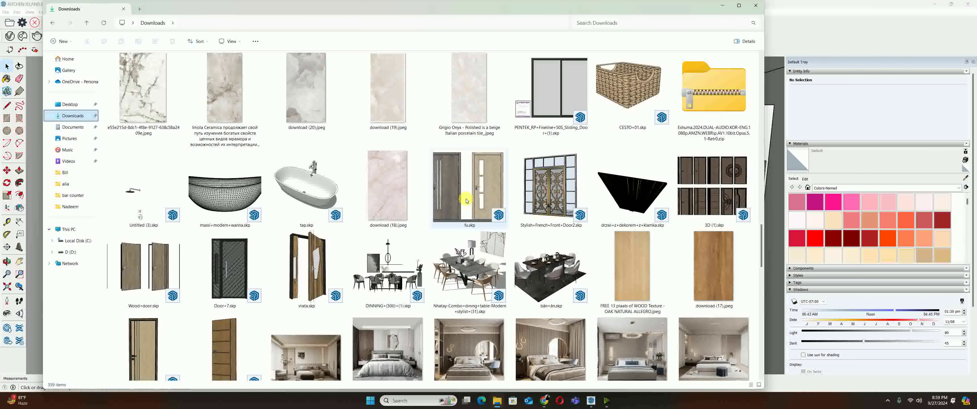
scroll(465, 198, "down", 3)
scroll(465, 192, "down", 4)
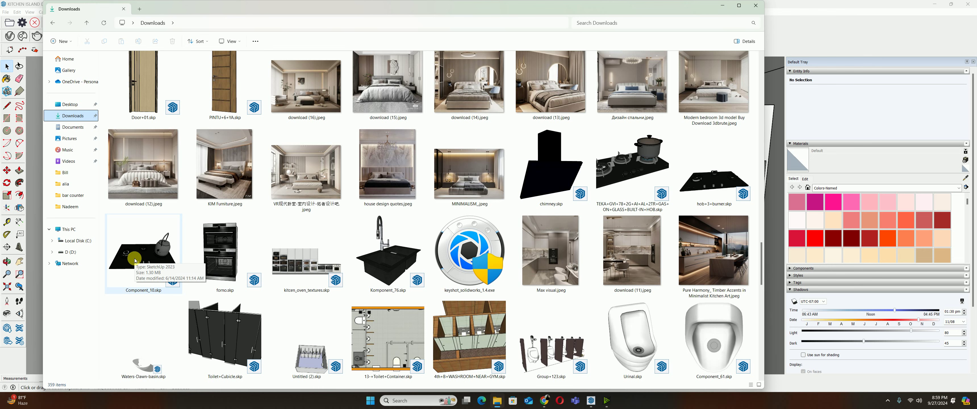
Select Component_10.skp and the TEKA built-in hob file, then close Explorer
left_click(147, 258)
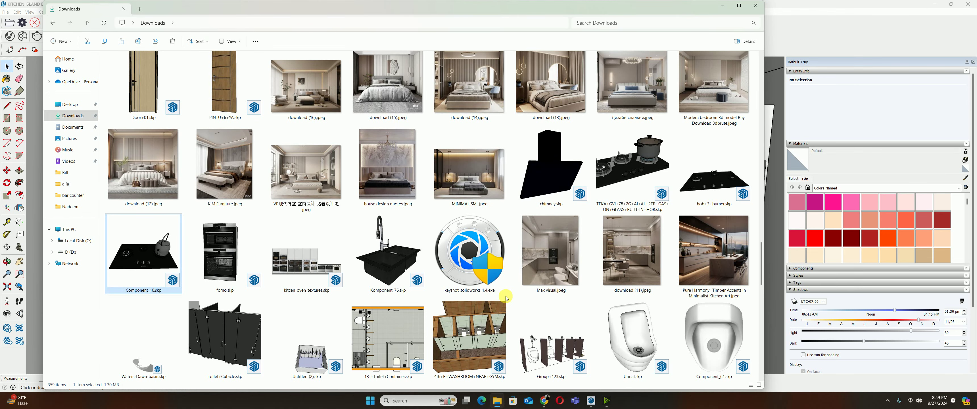
left_click(632, 184)
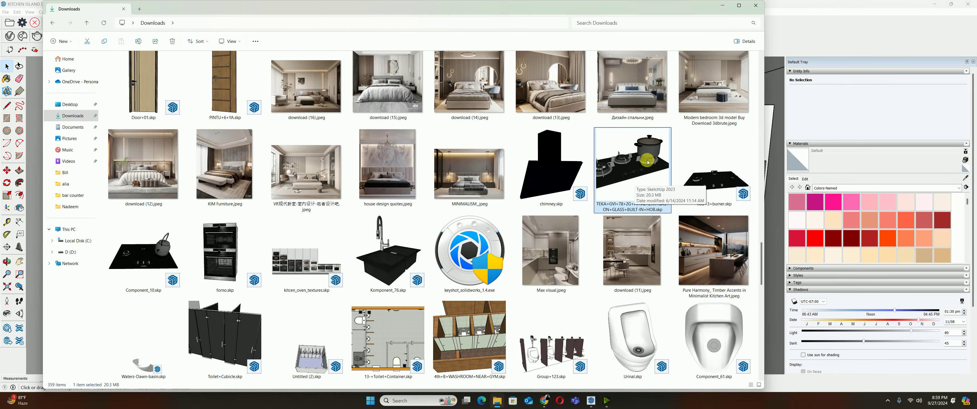
left_click(592, 400)
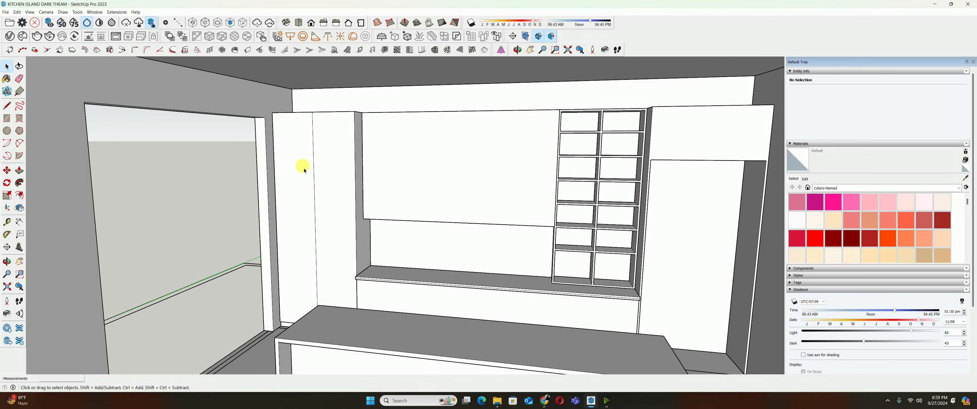
Import the TEKA built-in hob .skp file from Downloads via File > Import
left_click(3, 11)
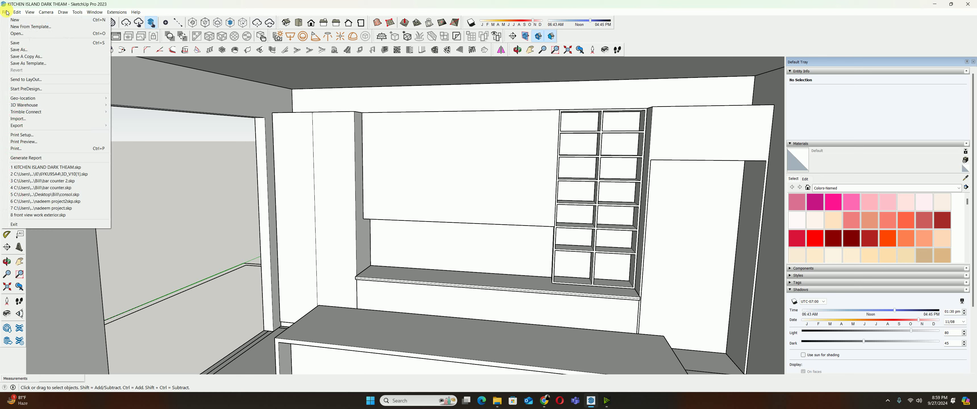
left_click(19, 120)
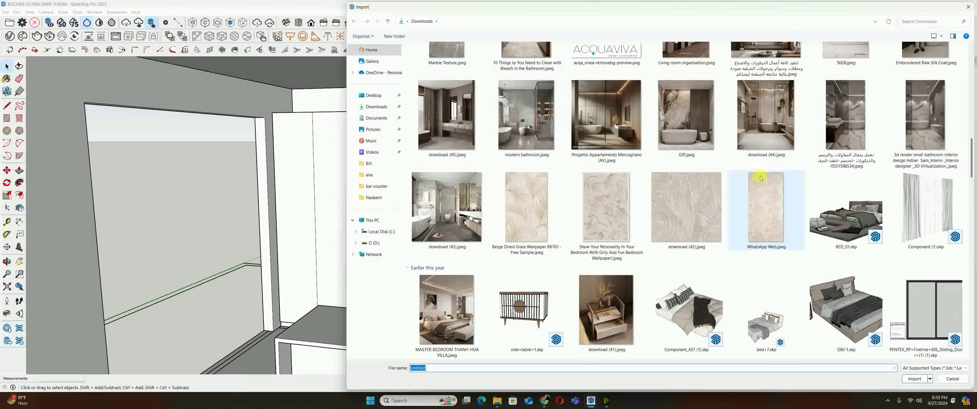
scroll(762, 184, "down", 5)
scroll(762, 184, "down", 5)
scroll(762, 184, "down", 5)
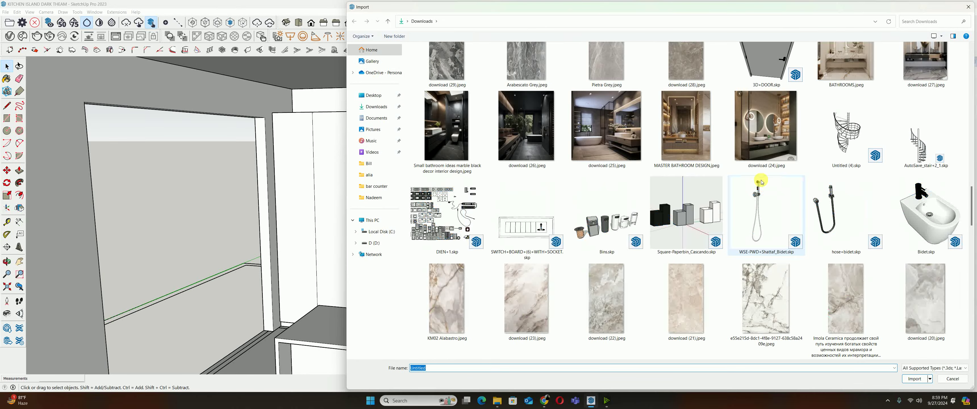
scroll(762, 182, "down", 5)
scroll(797, 182, "down", 5)
scroll(835, 175, "down", 5)
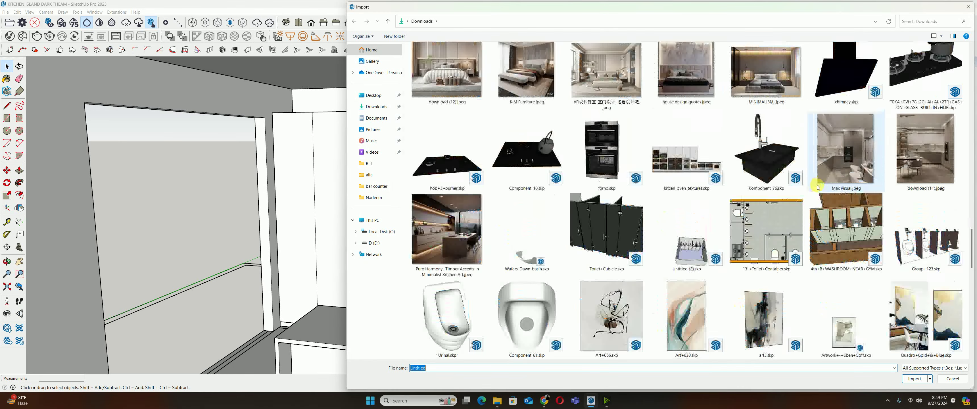
left_click(890, 106)
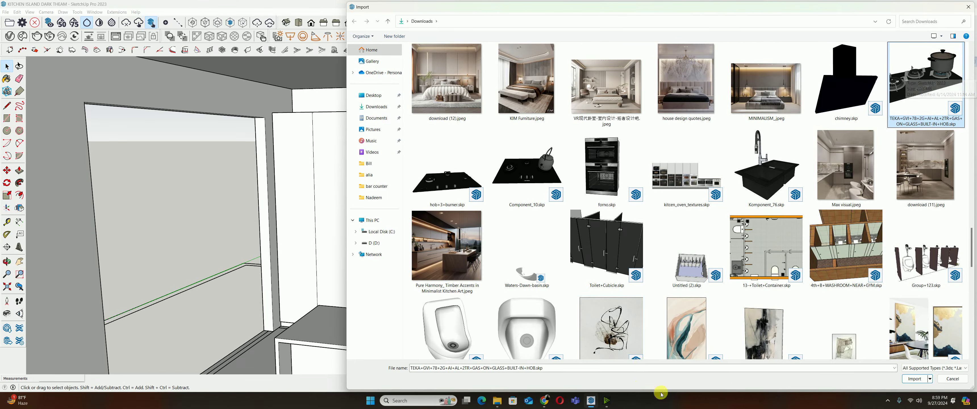
left_click(915, 379)
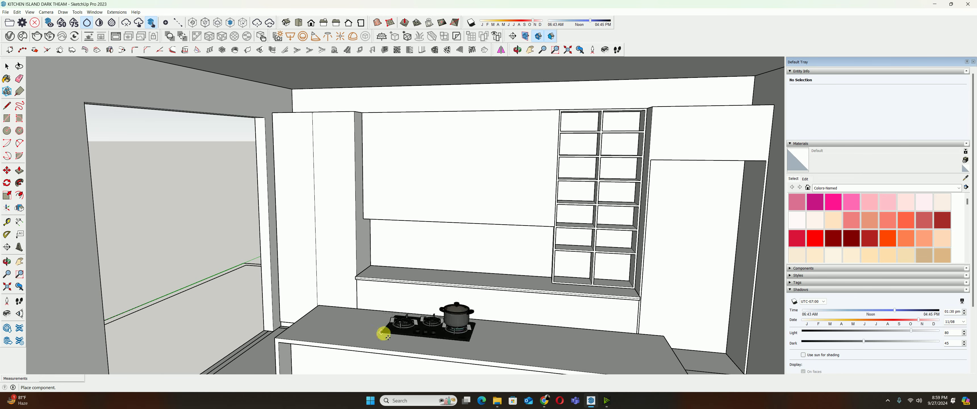
Place the imported TEKA hob with its pot into the kitchen model
scroll(371, 316, "up", 2)
scroll(355, 258, "up", 2)
scroll(350, 284, "up", 2)
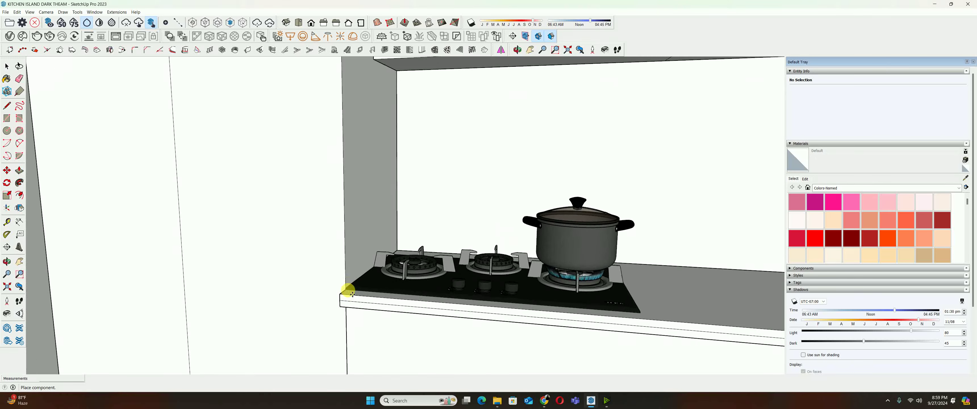
scroll(353, 287, "up", 2)
left_click(357, 286)
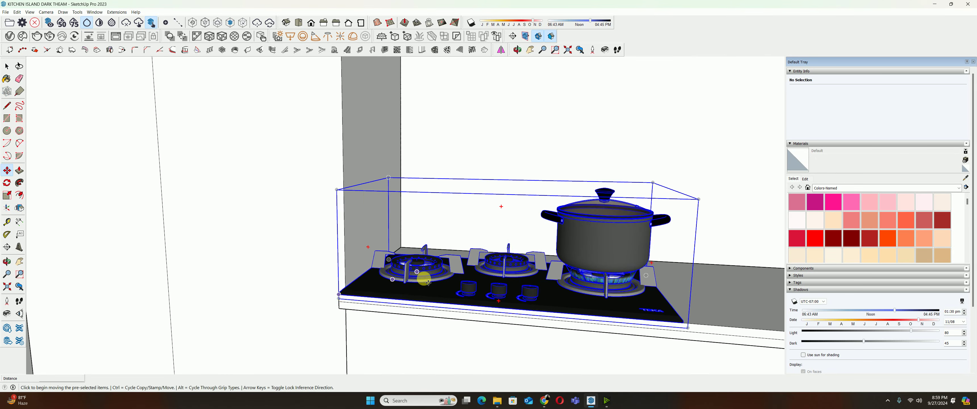
scroll(419, 279, "down", 2)
middle_click_drag(493, 293, 404, 309)
Move the hob 100 mm so it sits on the countertop
left_click(408, 314)
type("100")
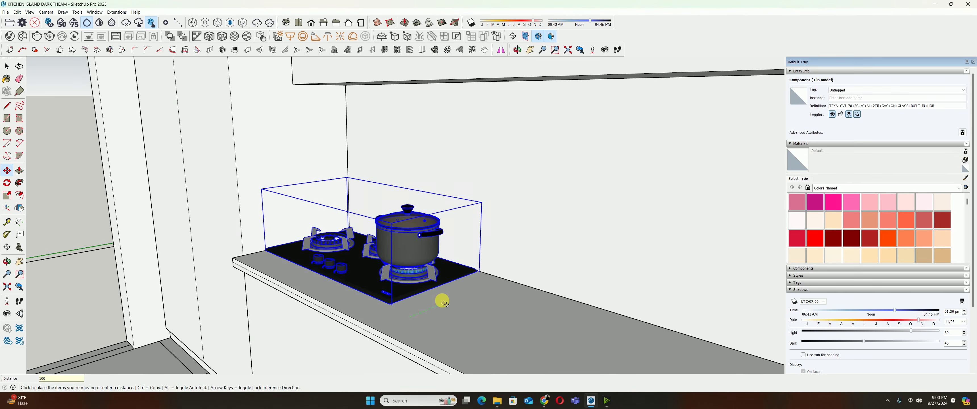
key("Return")
left_click(440, 318)
type("150")
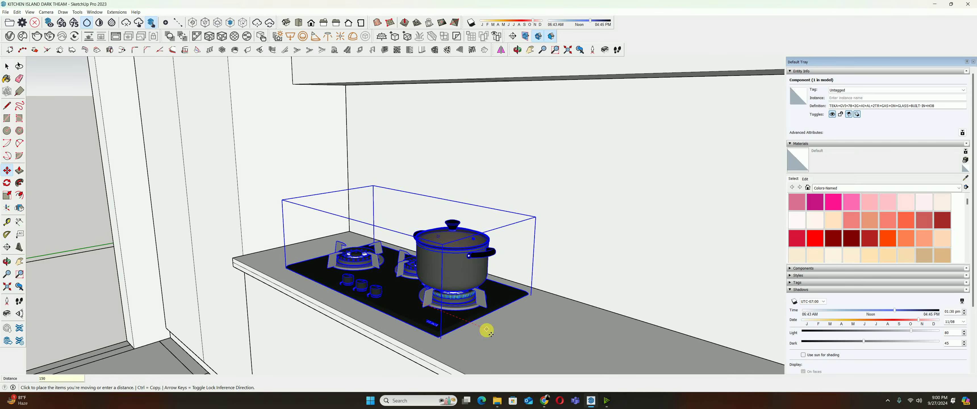
mouse_move(469, 334)
middle_mouse_down()
mouse_move(486, 277)
mouse_move(298, 336)
mouse_move(321, 370)
mouse_move(381, 320)
mouse_move(474, 273)
mouse_move(447, 255)
mouse_move(524, 302)
mouse_move(447, 271)
mouse_move(349, 365)
mouse_move(371, 364)
middle_mouse_up()
Create a Tape Measure guide from the countertop corner, then select the hob
key("t")
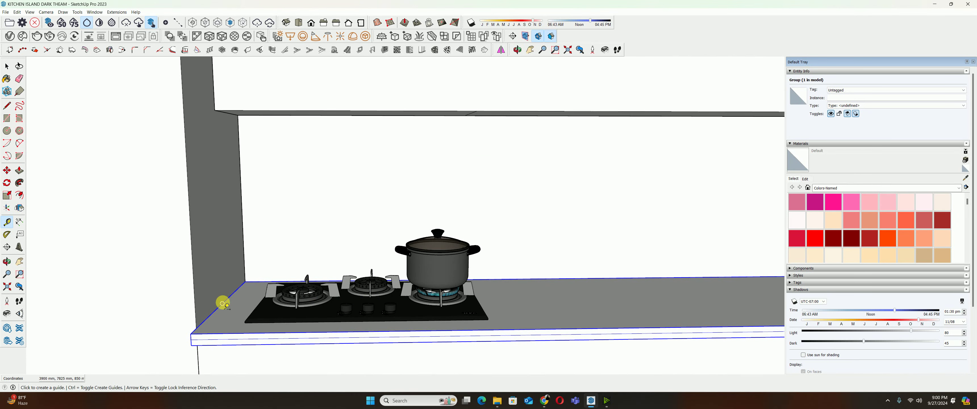
left_click(223, 304)
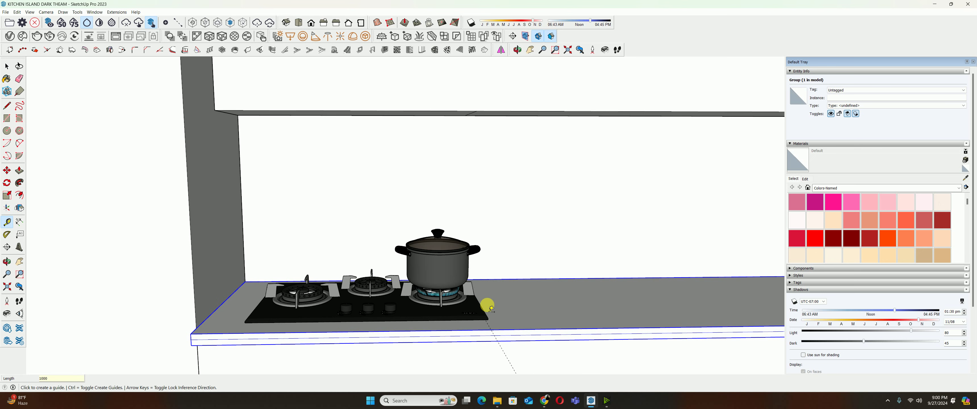
key("space")
scroll(479, 312, "up", 2)
left_click(470, 312)
scroll(497, 325, "up", 2)
scroll(493, 323, "up", 3)
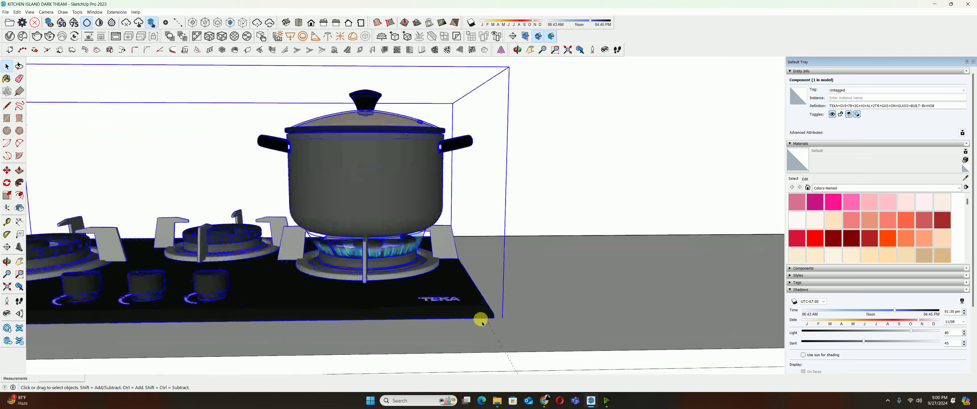
scroll(491, 321, "up", 2)
Start moving the hob from its corner, cancel, then select the countertop
key("m")
left_click(495, 322)
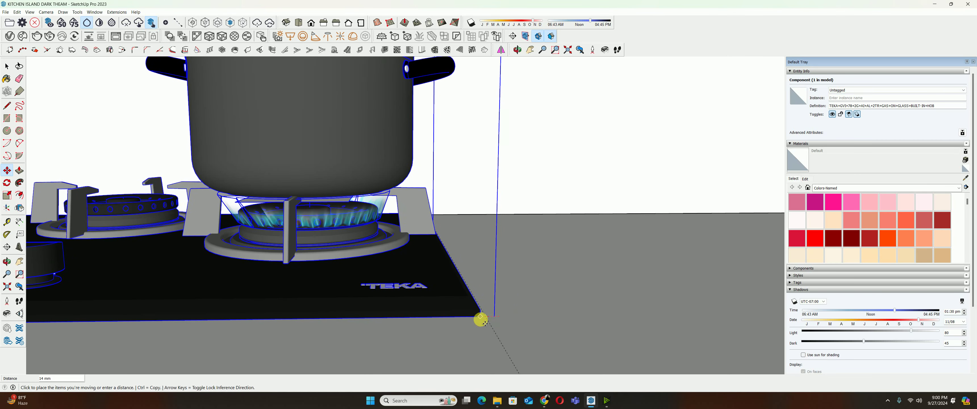
key("Escape")
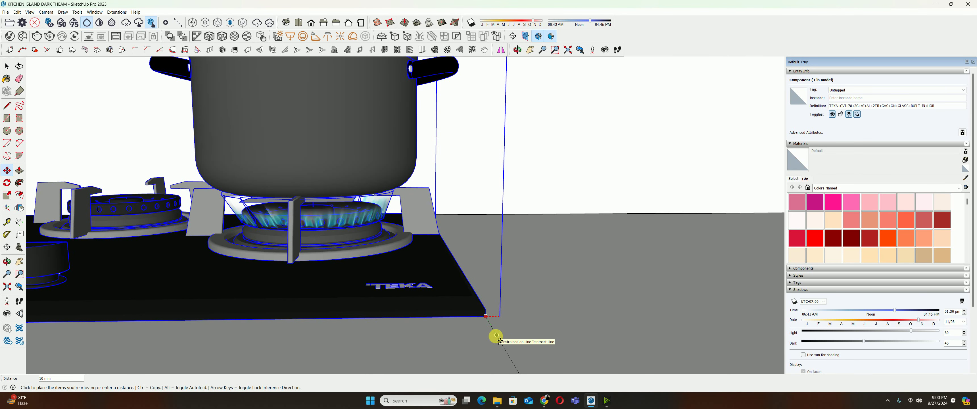
key("space")
scroll(473, 282, "down", 3)
scroll(474, 279, "down", 2)
scroll(476, 276, "down", 1)
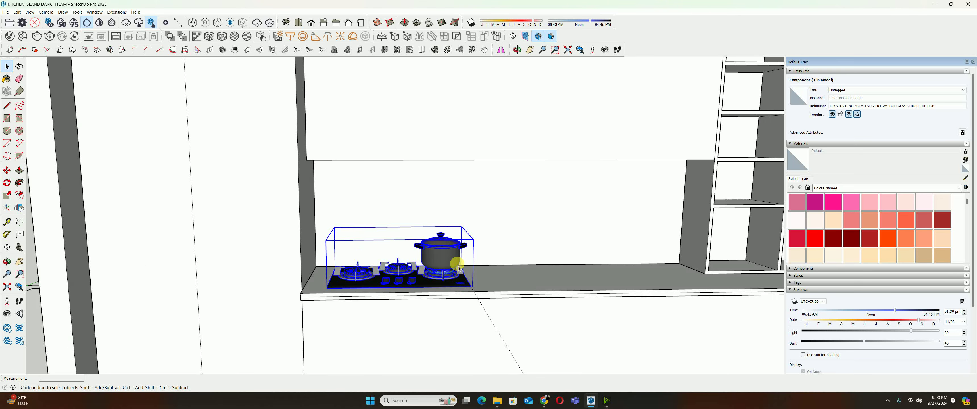
left_click(477, 275)
scroll(455, 281, "down", 2)
scroll(482, 277, "down", 1)
mouse_move(484, 277)
middle_mouse_down()
mouse_move(434, 359)
mouse_move(430, 314)
middle_mouse_up()
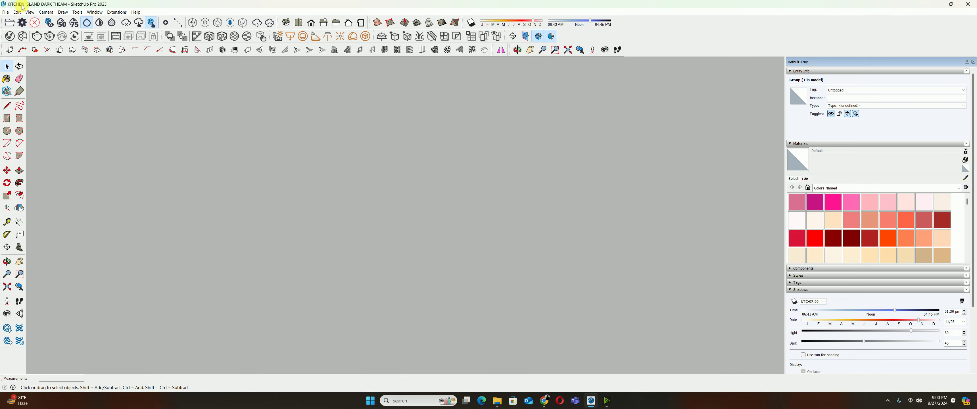
left_click(18, 13)
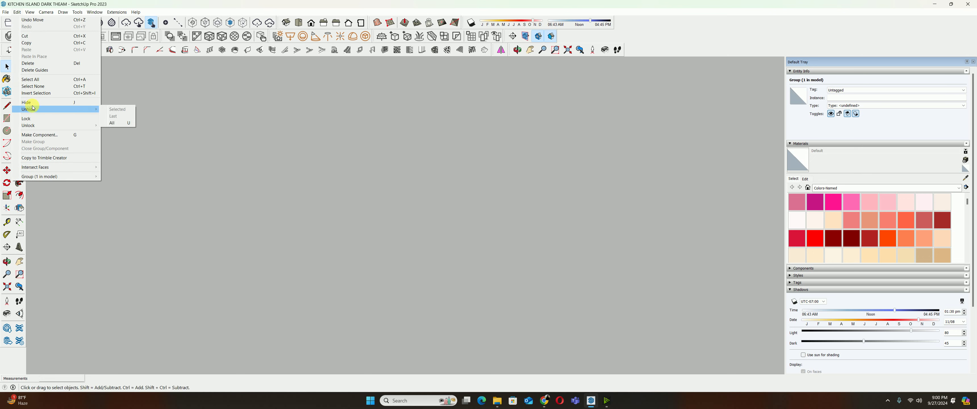
left_click(34, 85)
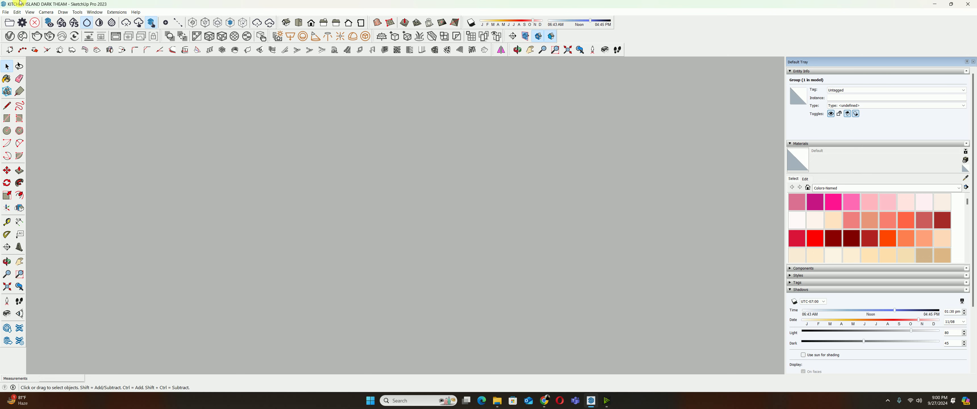
left_click(7, 287)
middle_click_drag(412, 217, 447, 136)
scroll(200, 192, "up", 5)
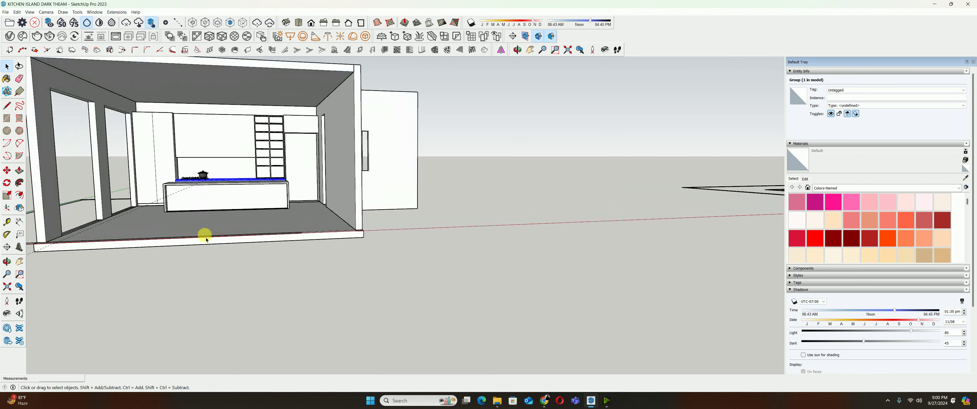
left_click(17, 12)
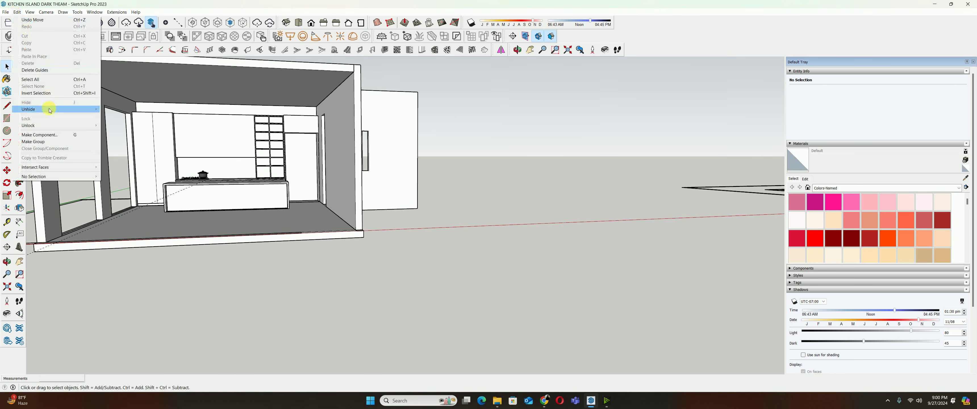
scroll(176, 159, "up", 2)
scroll(175, 158, "up", 2)
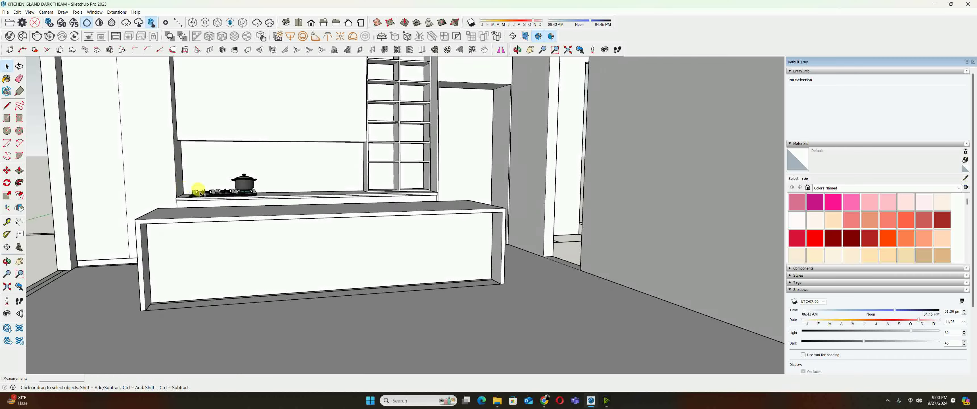
scroll(212, 197, "up", 2)
scroll(247, 234, "up", 2)
scroll(384, 207, "up", 2)
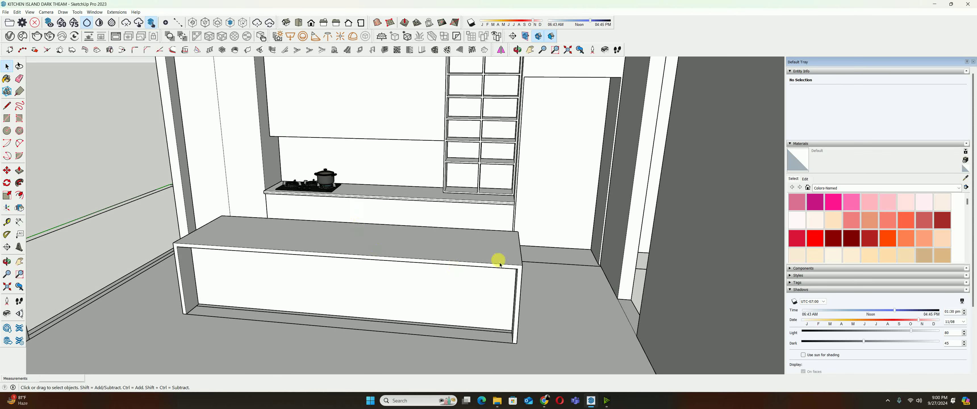
mouse_move(458, 231)
middle_mouse_down()
mouse_move(439, 236)
mouse_move(519, 230)
mouse_move(290, 192)
mouse_move(94, 232)
mouse_move(348, 297)
middle_mouse_up()
scroll(498, 221, "down", 1)
scroll(485, 240, "down", 3)
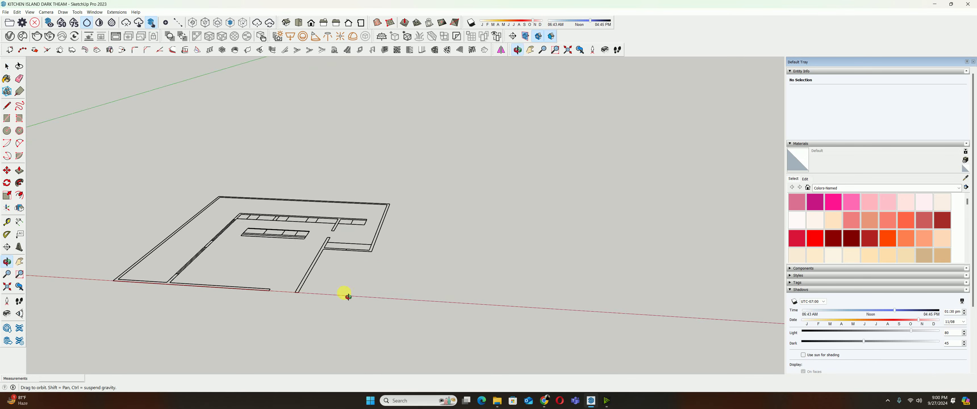
scroll(279, 218, "up", 3)
scroll(299, 233, "up", 3)
scroll(351, 235, "up", 2)
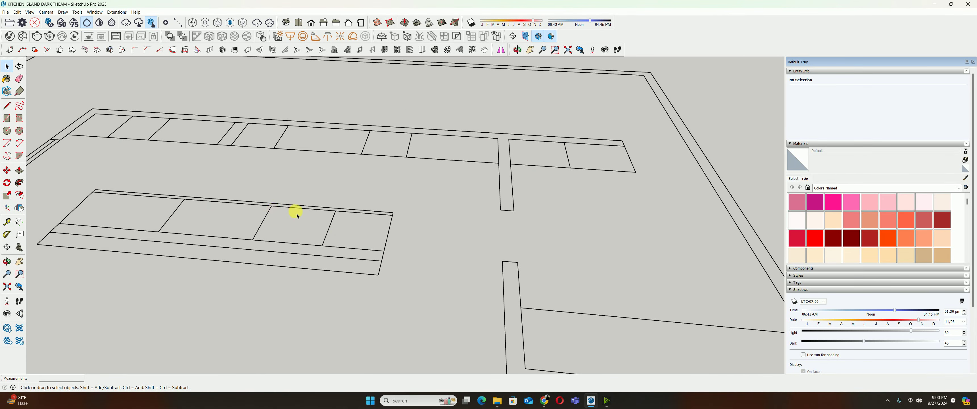
scroll(297, 215, "down", 3)
mouse_move(234, 218)
middle_mouse_down()
mouse_move(388, 190)
mouse_move(533, 207)
middle_mouse_up()
scroll(397, 167, "up", 3)
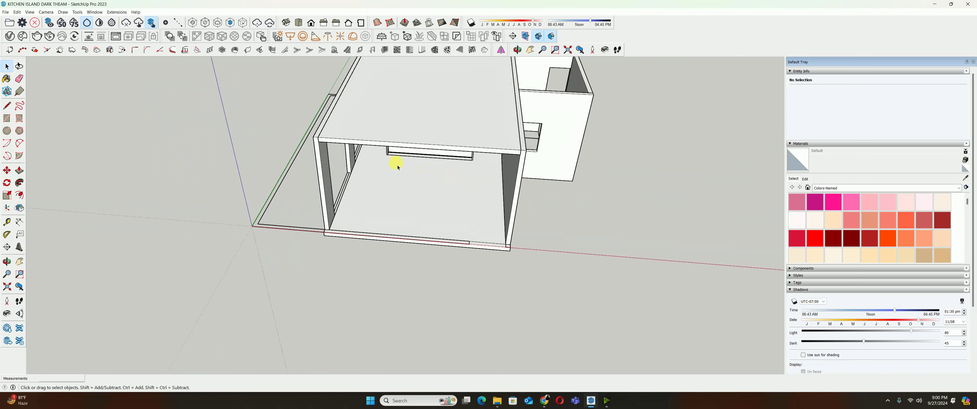
scroll(397, 167, "down", 3)
middle_click_drag(397, 167, 408, 108)
scroll(475, 137, "up", 3)
scroll(395, 103, "up", 2)
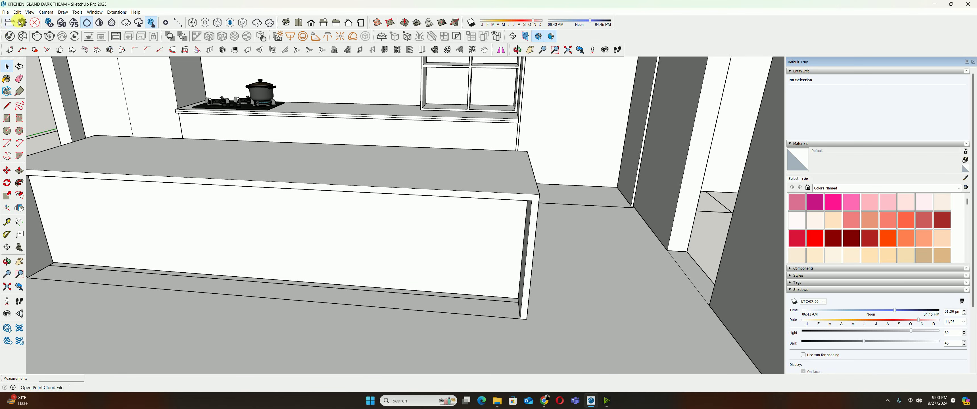
In the File > Import window, choose Komponent_76.skp in Downloads
left_click(6, 12)
left_click(19, 124)
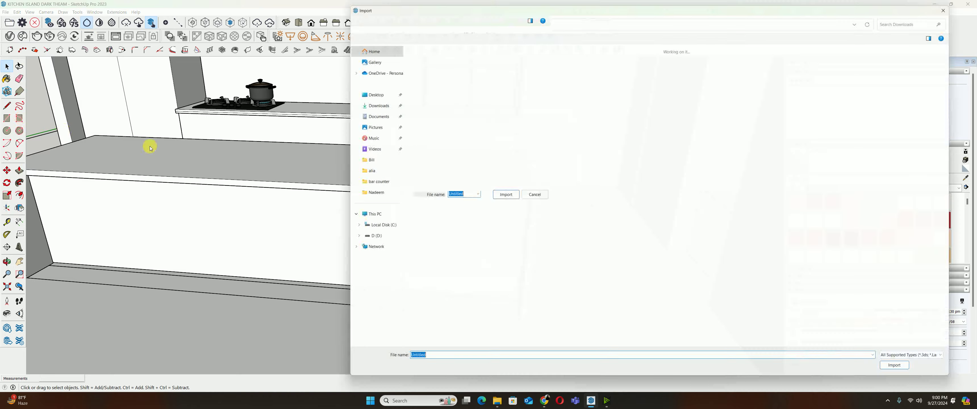
scroll(563, 212, "down", 5)
scroll(543, 197, "down", 5)
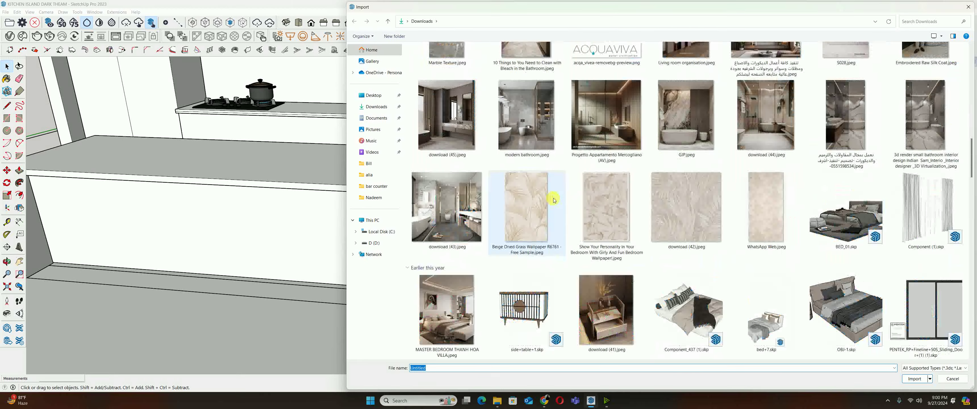
scroll(554, 200, "down", 5)
scroll(571, 210, "down", 5)
scroll(610, 211, "down", 5)
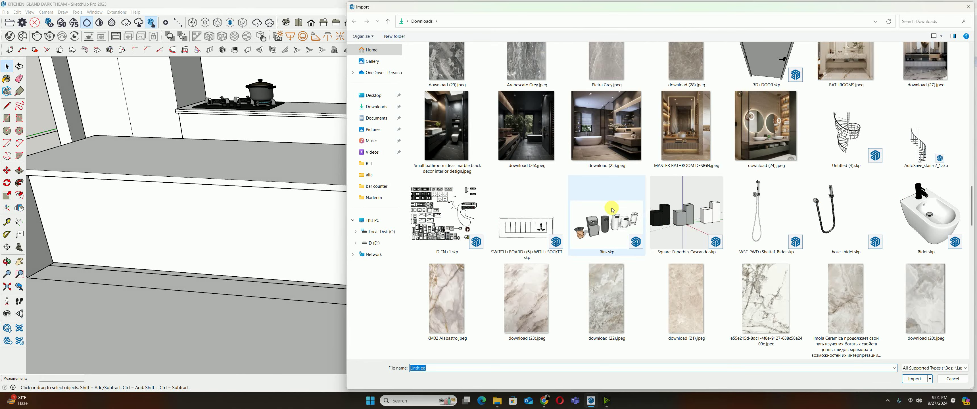
scroll(613, 205, "down", 5)
scroll(615, 201, "down", 5)
scroll(617, 208, "down", 5)
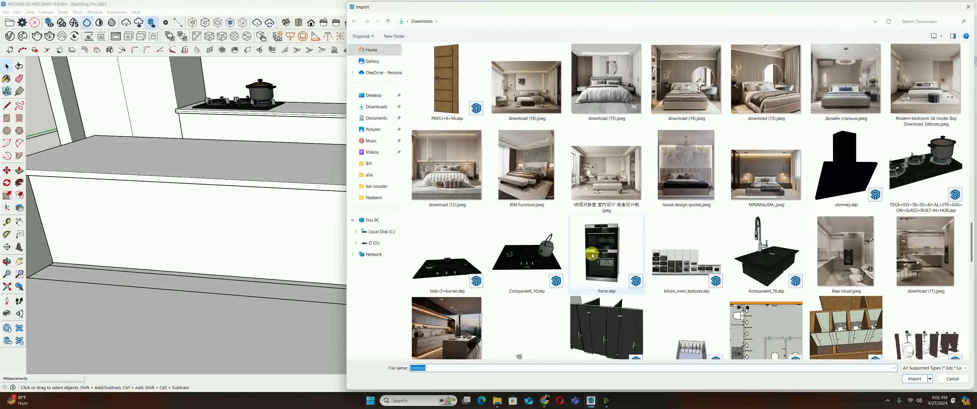
left_click(763, 245)
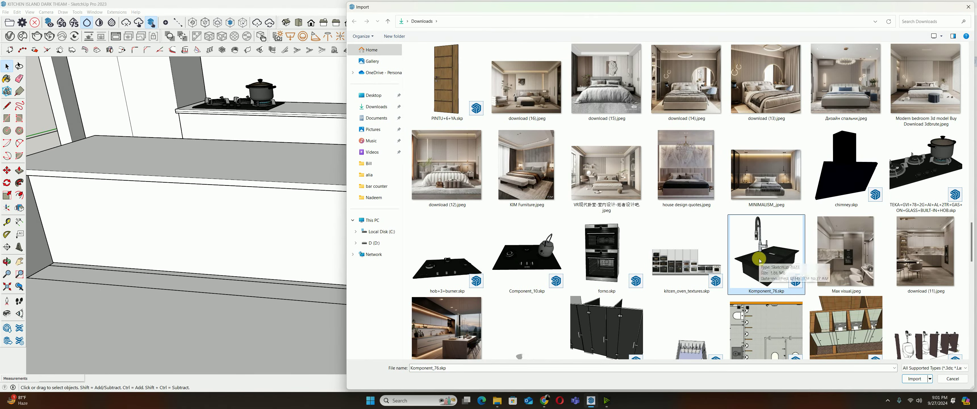
Switch over to Chrome's 3D Warehouse page
scroll(760, 254, "down", 5)
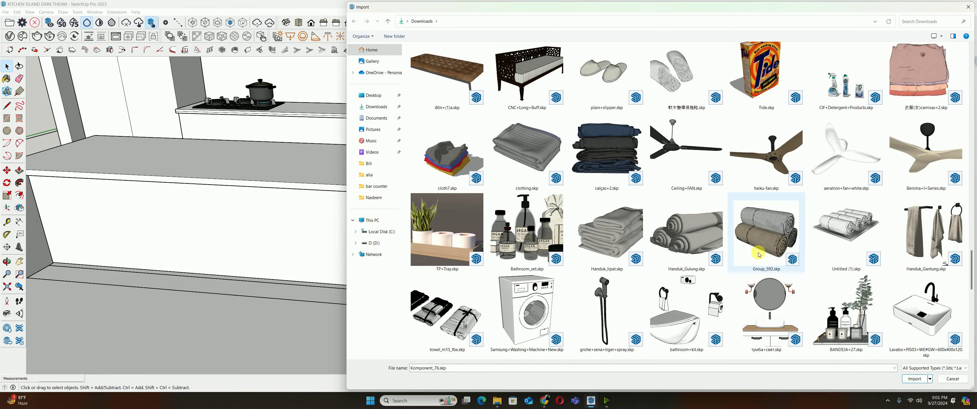
scroll(760, 251, "up", 2)
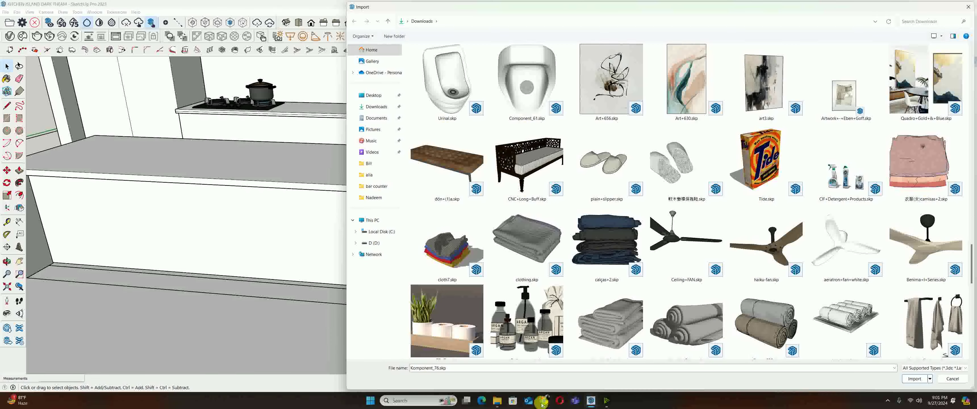
left_click(543, 402)
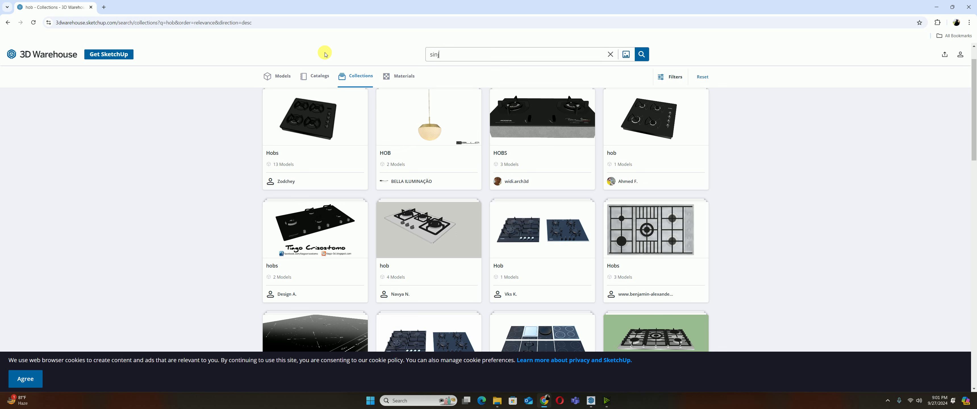
Search 3D Warehouse for 'sink' and scroll the collection results
type("k")
key("Return")
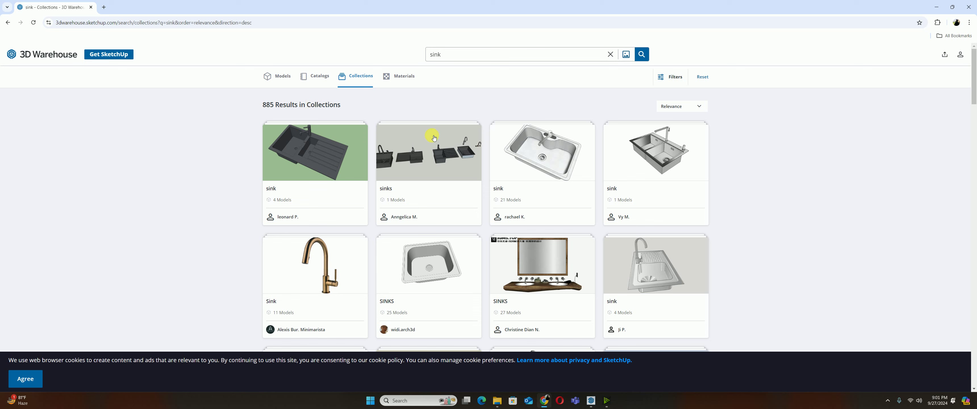
scroll(416, 258, "down", 1)
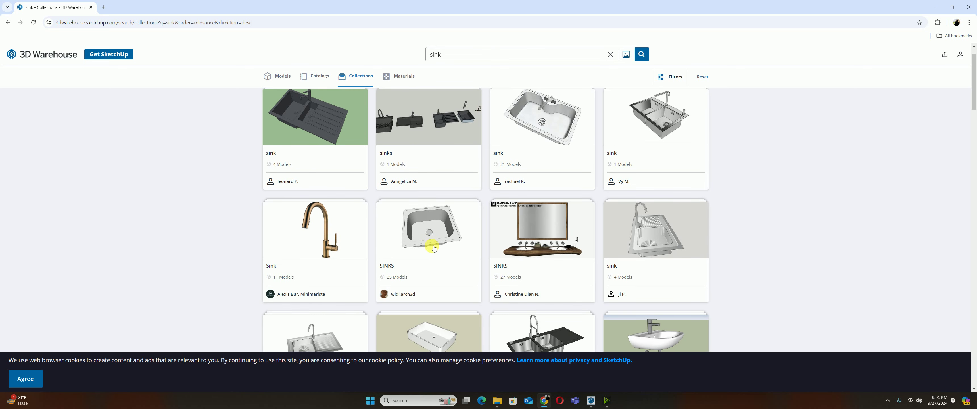
scroll(432, 222, "down", 1)
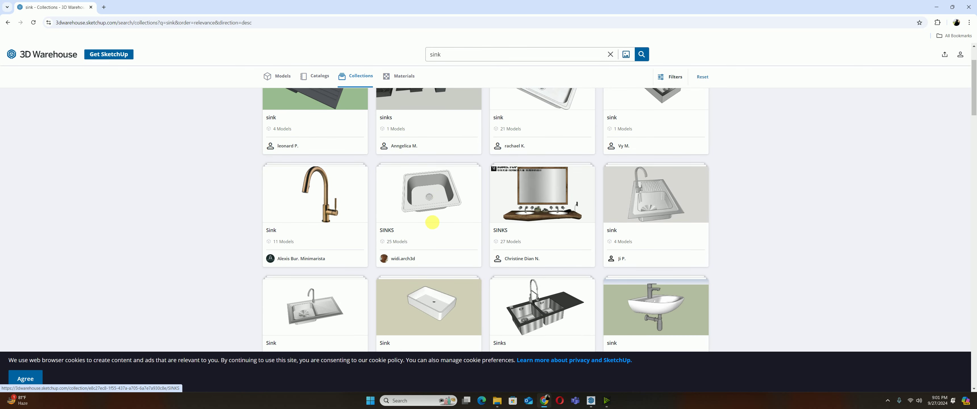
Open the SINKS collection, briefly check SketchUp's Import dialog, and return to Chrome
left_click(430, 206)
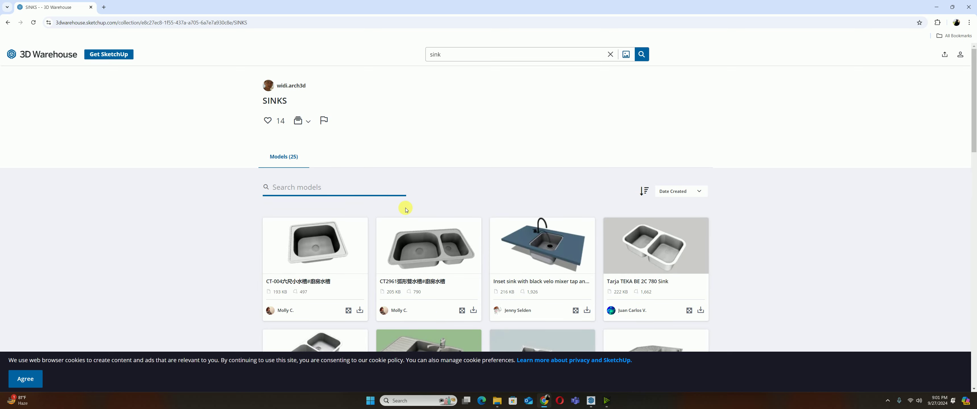
scroll(405, 209, "down", 1)
scroll(379, 208, "down", 2)
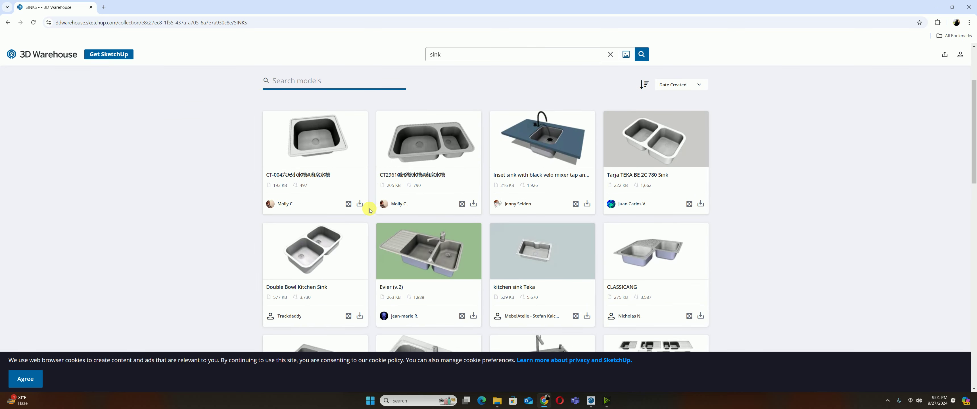
left_click(940, 11)
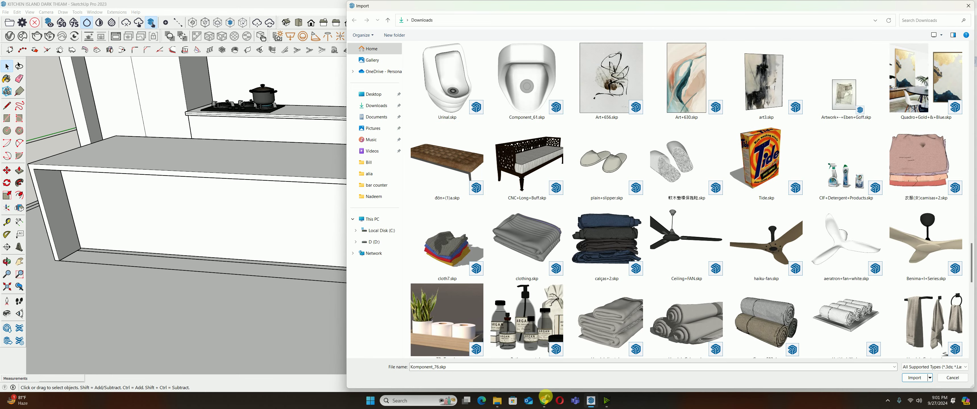
left_click(545, 399)
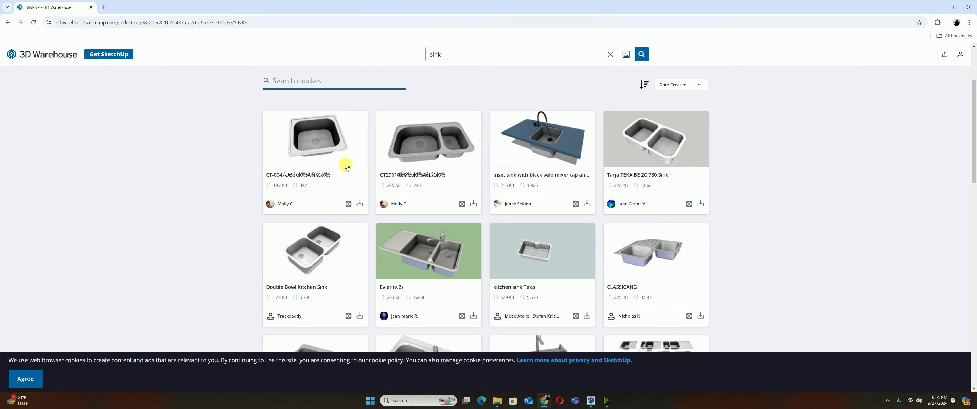
Sign in to 3D Warehouse and browse the SINKS collection
left_click(360, 203)
left_click(495, 239)
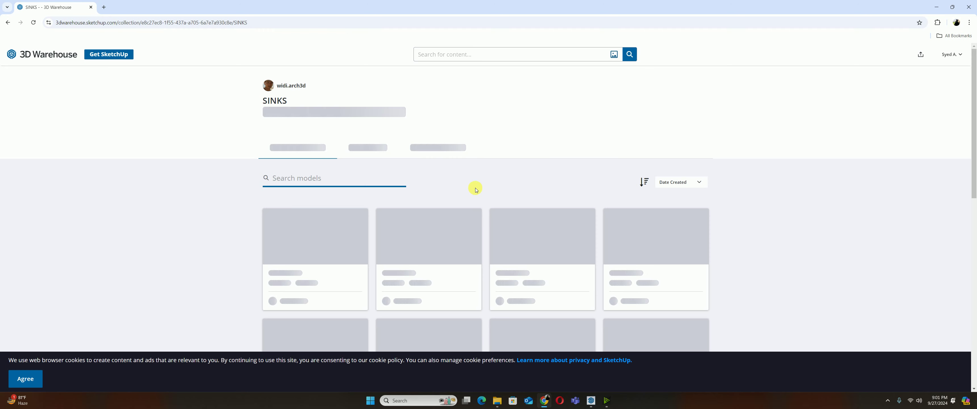
scroll(436, 182, "down", 3)
scroll(409, 183, "down", 3)
scroll(409, 183, "down", 2)
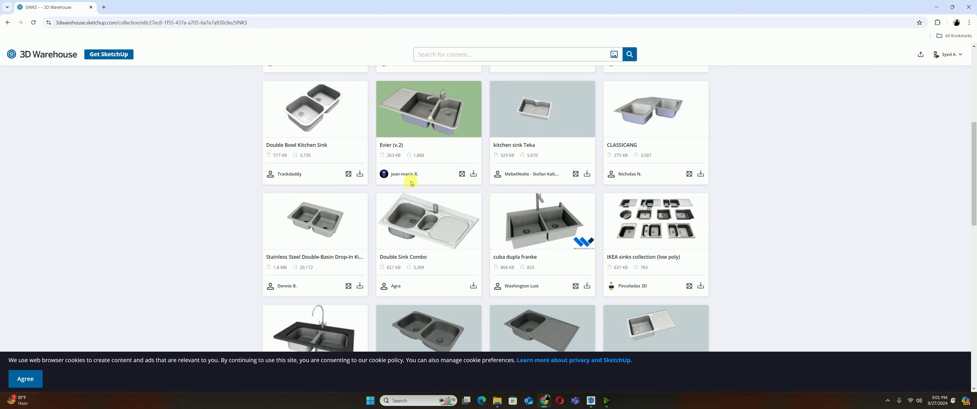
scroll(411, 184, "down", 3)
scroll(413, 185, "down", 2)
scroll(413, 185, "down", 3)
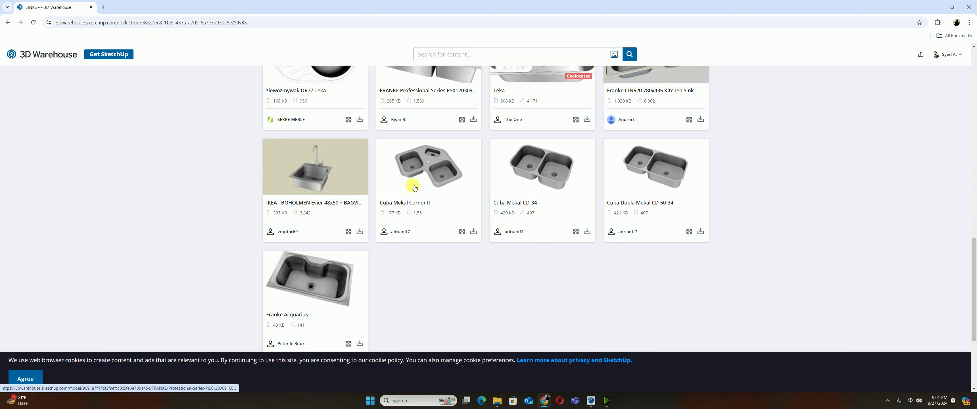
scroll(414, 192, "down", 3)
scroll(411, 186, "up", 3)
scroll(370, 203, "up", 6)
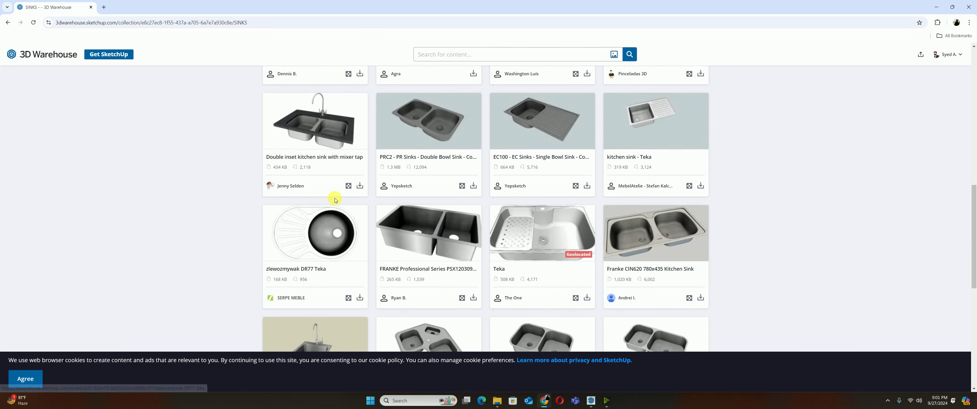
scroll(338, 199, "up", 6)
scroll(400, 192, "up", 4)
scroll(344, 266, "up", 1)
scroll(349, 264, "down", 2)
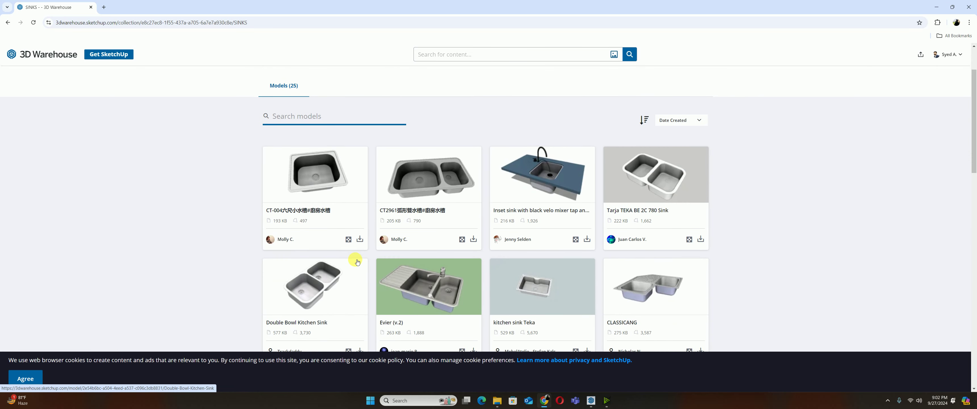
Download the CT-004 sink as a SketchUp file
left_click(359, 240)
left_click(371, 257)
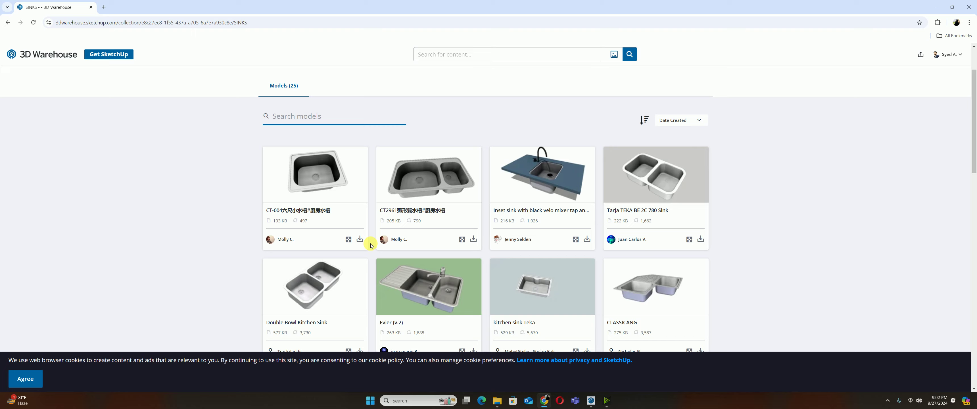
scroll(371, 245, "down", 4)
scroll(371, 245, "up", 3)
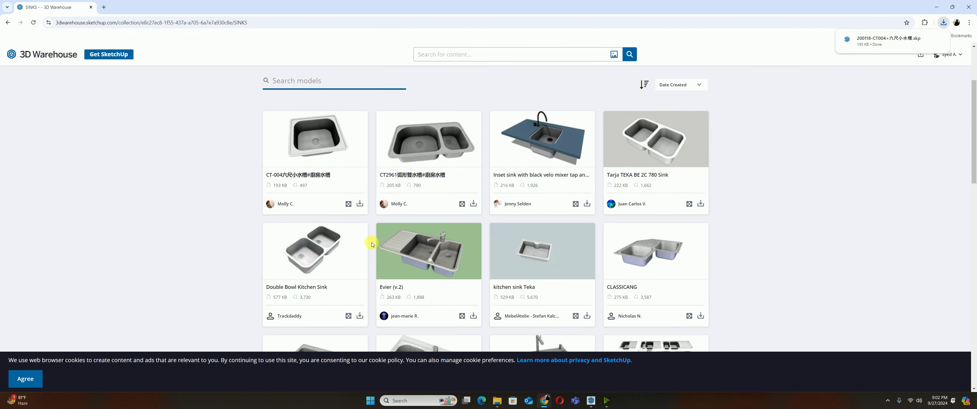
scroll(371, 245, "up", 1)
scroll(372, 245, "down", 2)
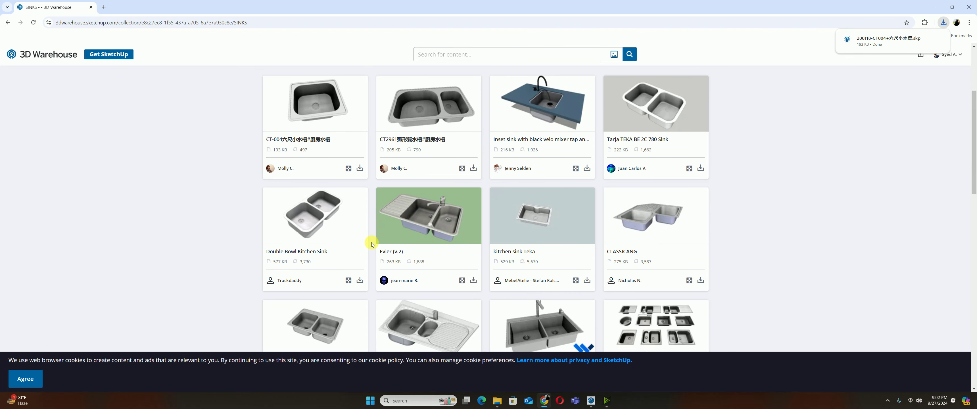
scroll(372, 245, "down", 1)
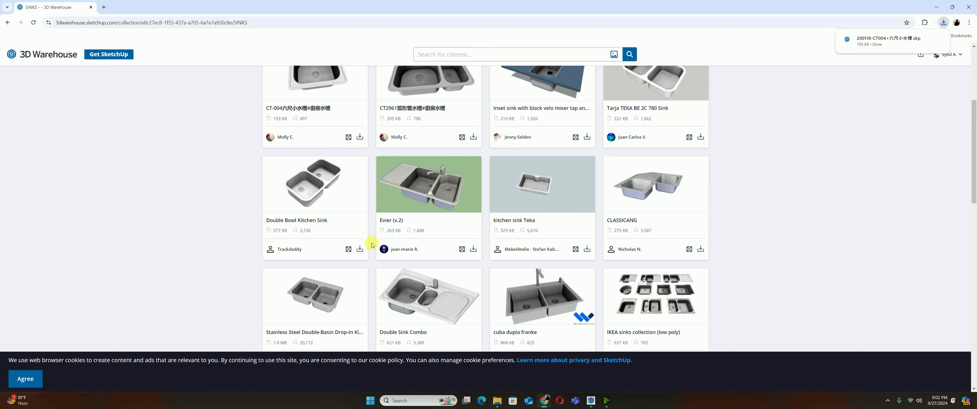
scroll(433, 224, "down", 2)
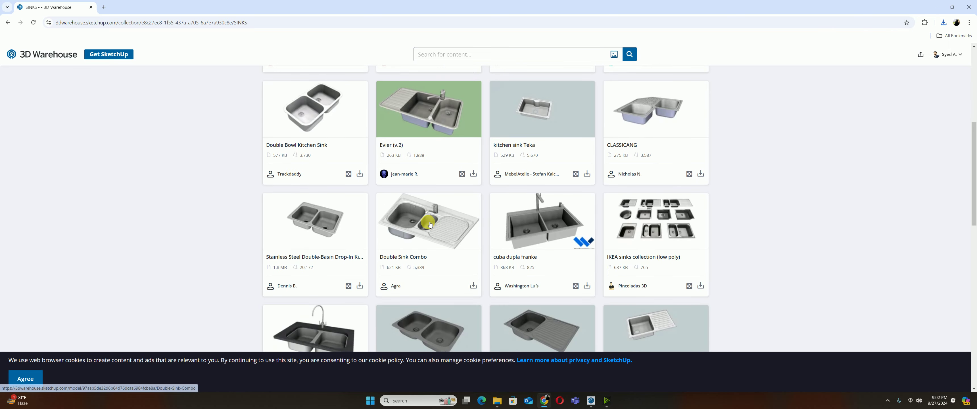
scroll(425, 227, "down", 5)
scroll(416, 228, "down", 4)
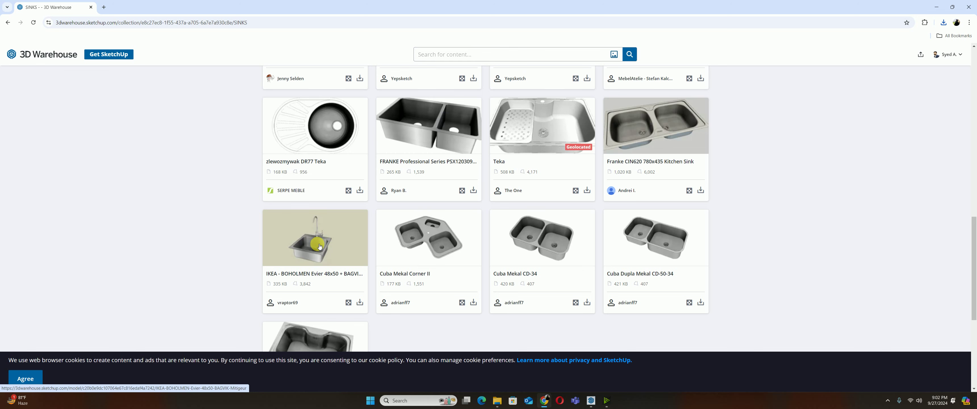
Download the IKEA BOHOLMEN sink as a SketchUp file
left_click(367, 301)
left_click(369, 315)
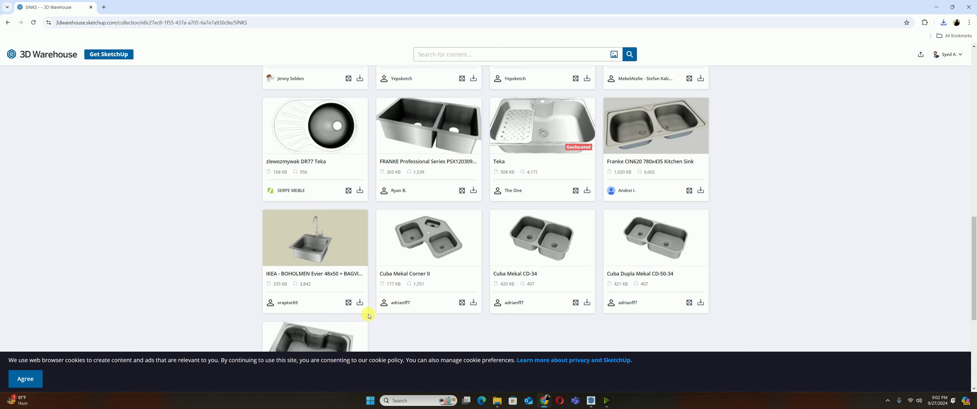
scroll(296, 152, "up", 5)
scroll(284, 125, "up", 9)
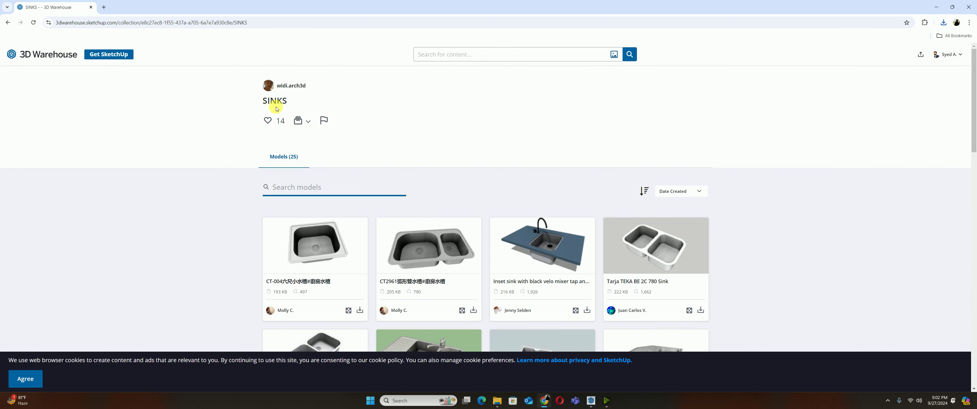
Leave the sign-in page, go back to the SINKS collection, then reach the 3D Warehouse home page
left_click(5, 26)
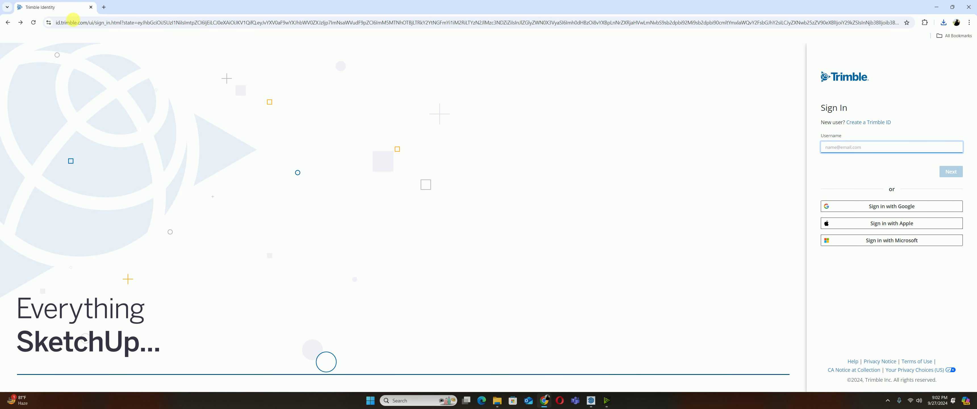
left_click(22, 24)
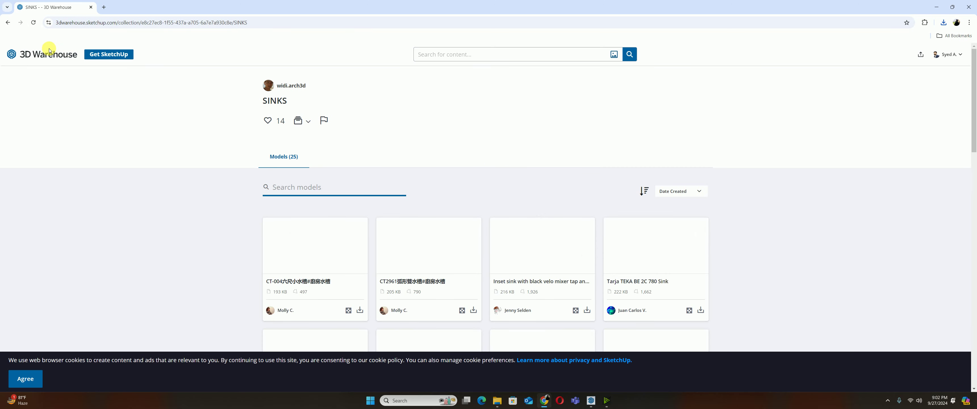
left_click(50, 53)
type("sink")
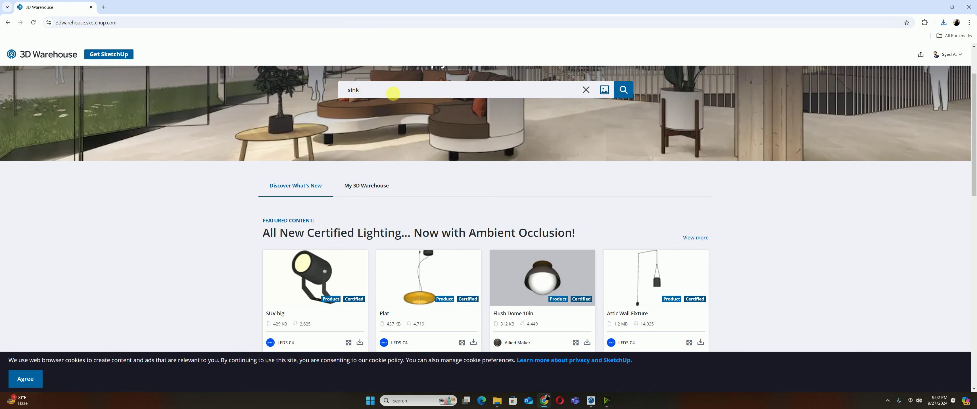
Search 3D Warehouse for 'sink' and download the first result as a SketchUp file
key("Return")
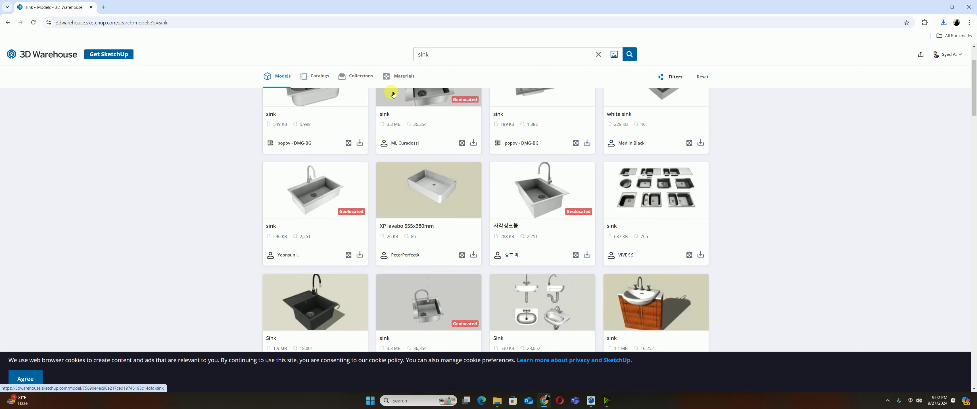
scroll(415, 117, "up", 2)
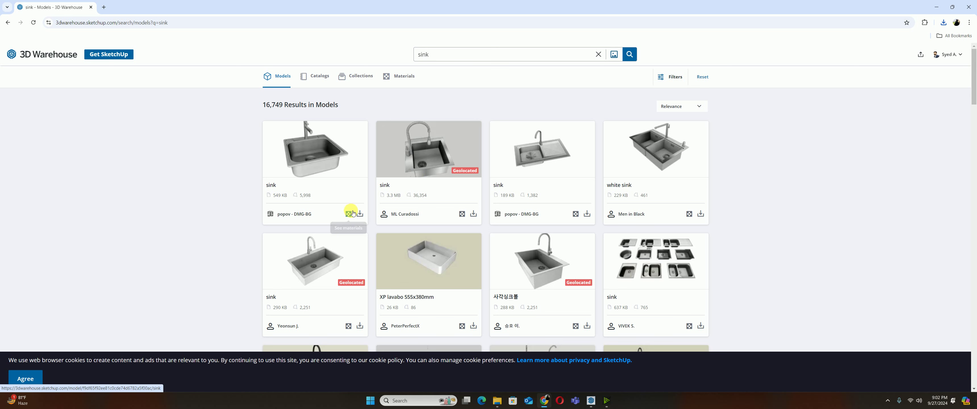
left_click(363, 215)
left_click(368, 232)
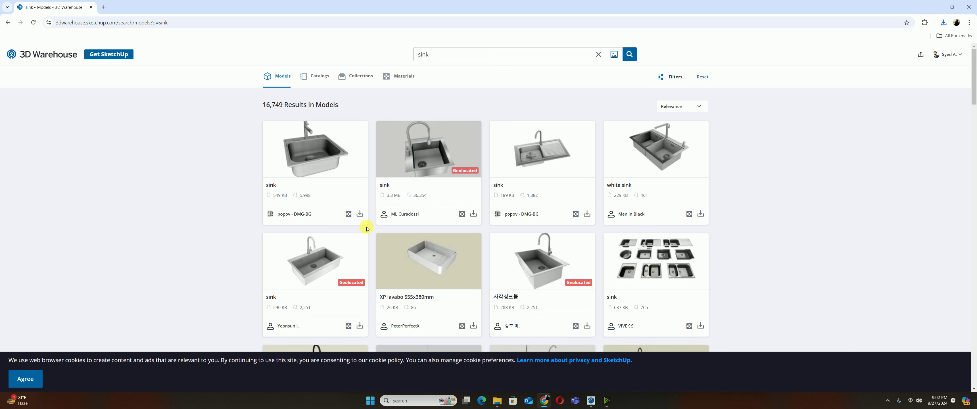
Download further sink models from lower in the results, including the SINK model, as SketchUp files
scroll(374, 213, "down", 5)
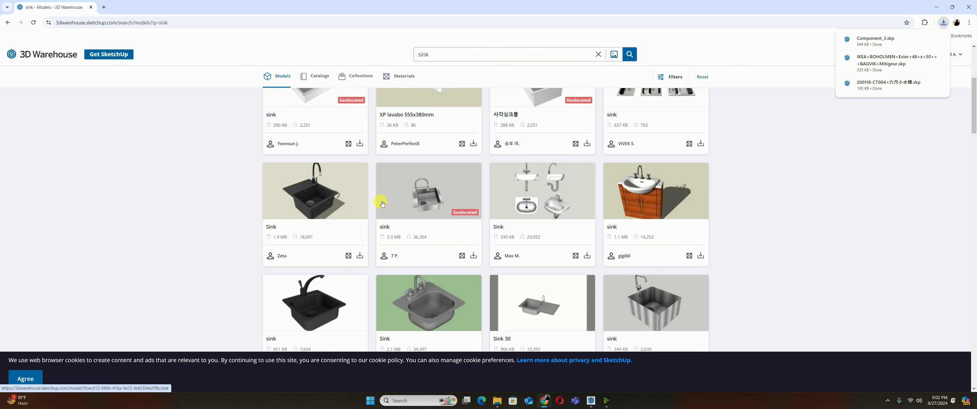
scroll(383, 206, "down", 3)
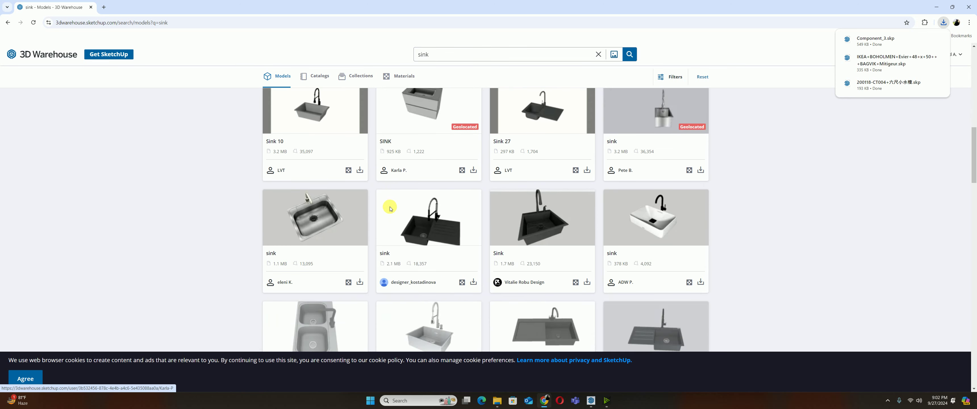
scroll(397, 207, "down", 3)
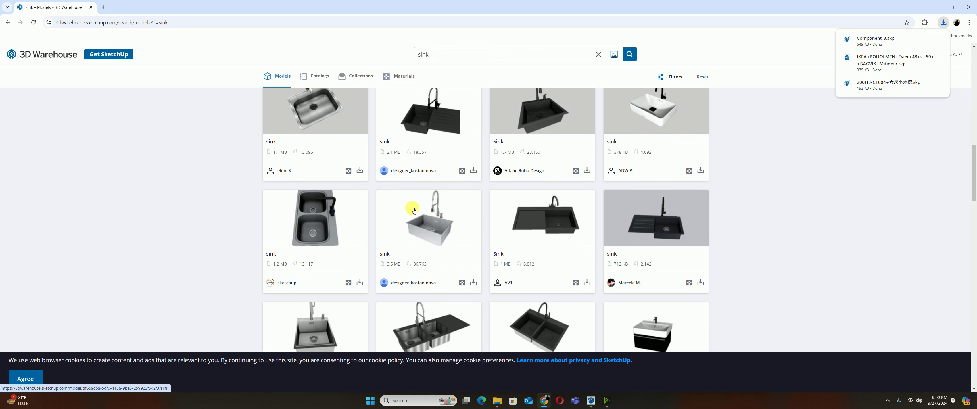
scroll(507, 220, "down", 1)
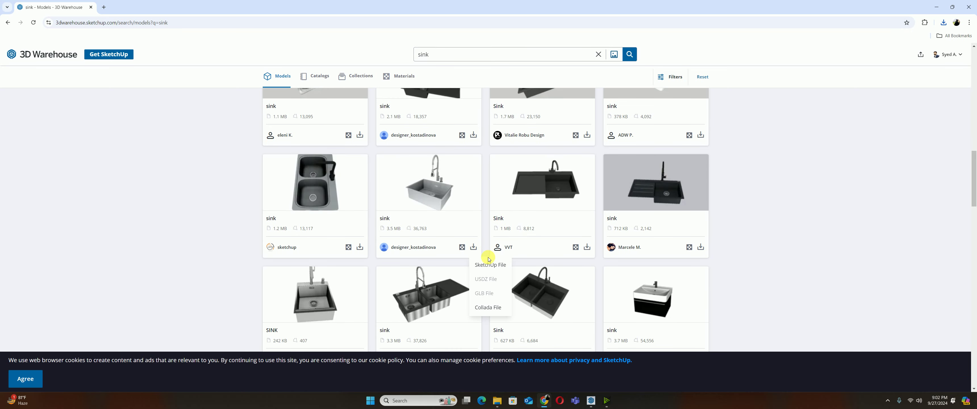
left_click(488, 265)
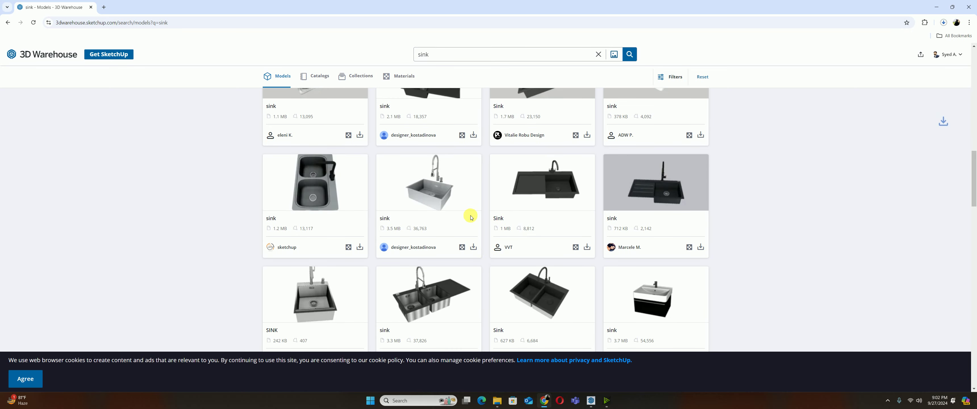
scroll(448, 203, "down", 3)
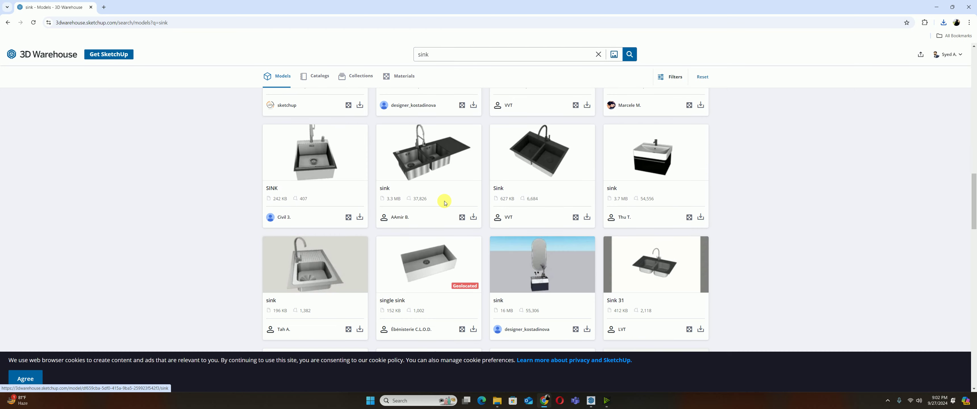
scroll(445, 203, "down", 3)
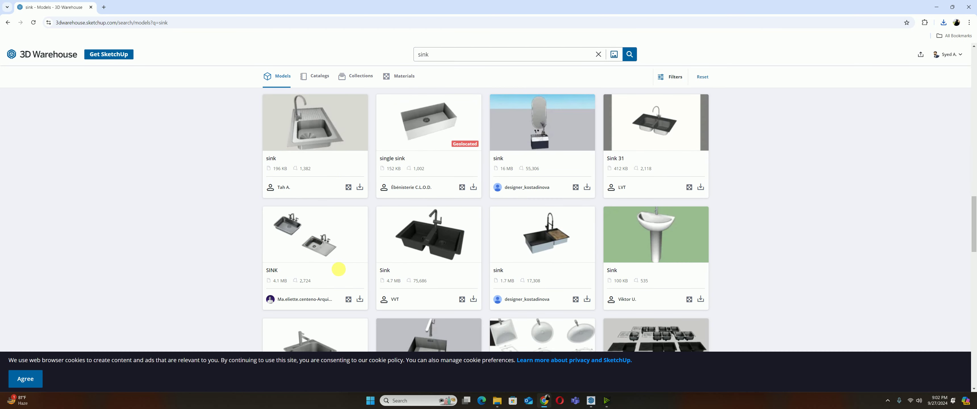
left_click(362, 299)
scroll(326, 240, "down", 2)
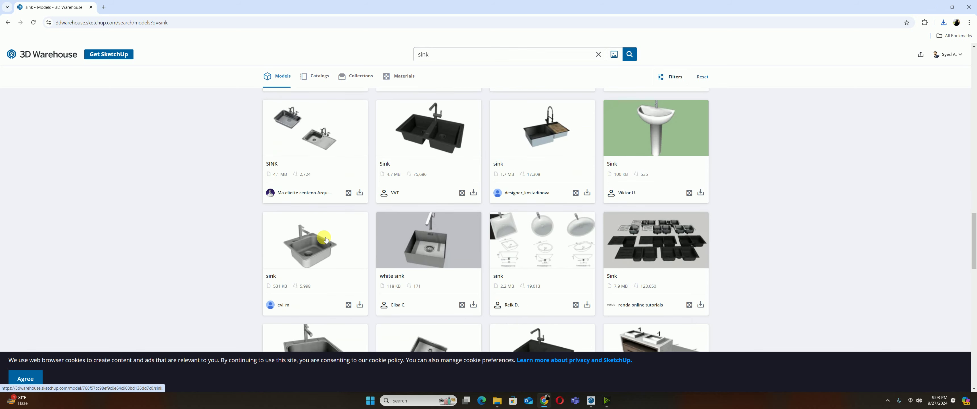
Leave Chrome and import the Component_3.skp sink file from Downloads into the kitchen model
left_click(934, 6)
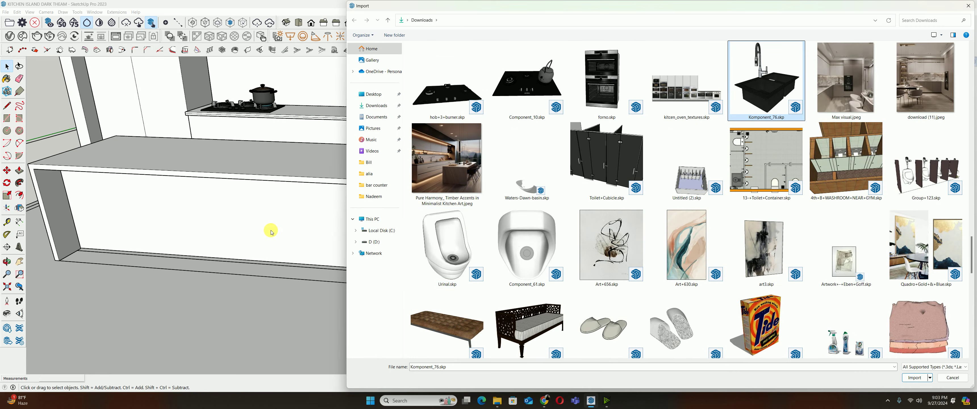
scroll(436, 208, "up", 5)
scroll(426, 192, "up", 5)
scroll(430, 175, "up", 5)
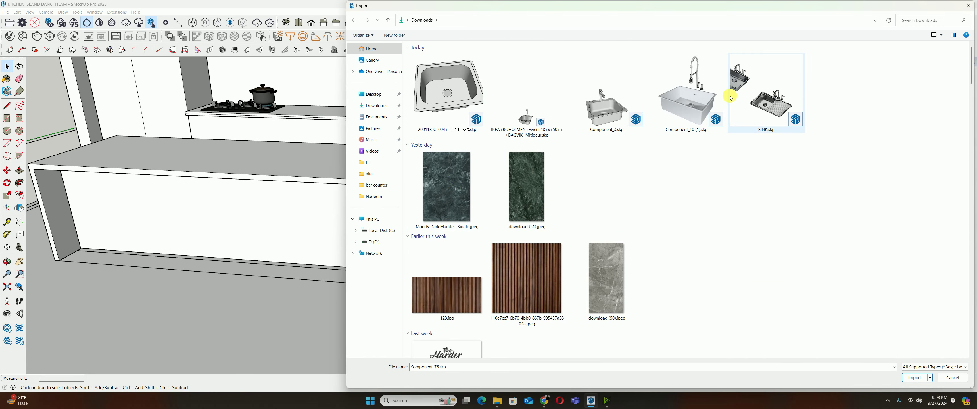
left_click(701, 136)
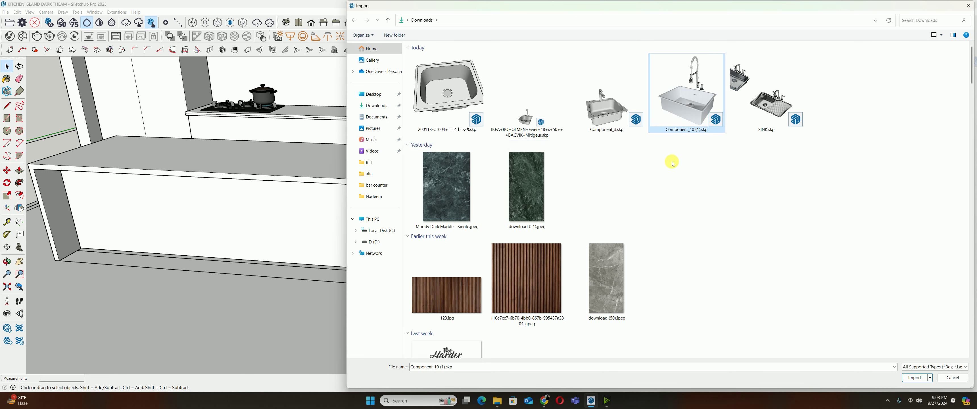
left_click(609, 114)
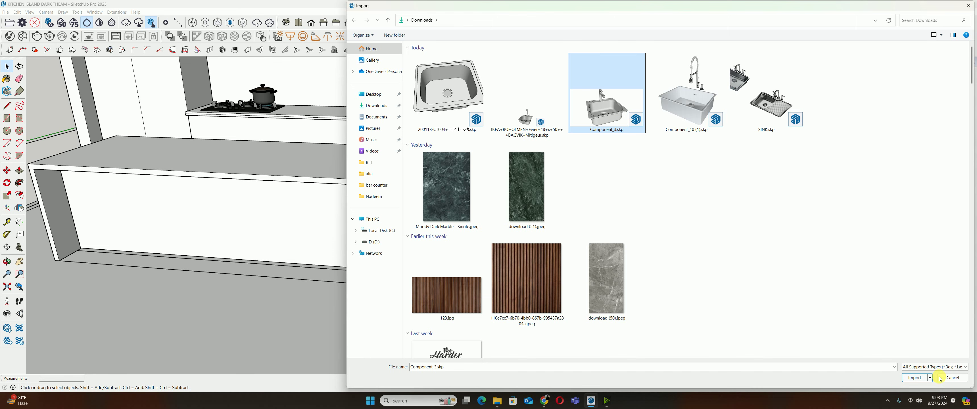
left_click(913, 377)
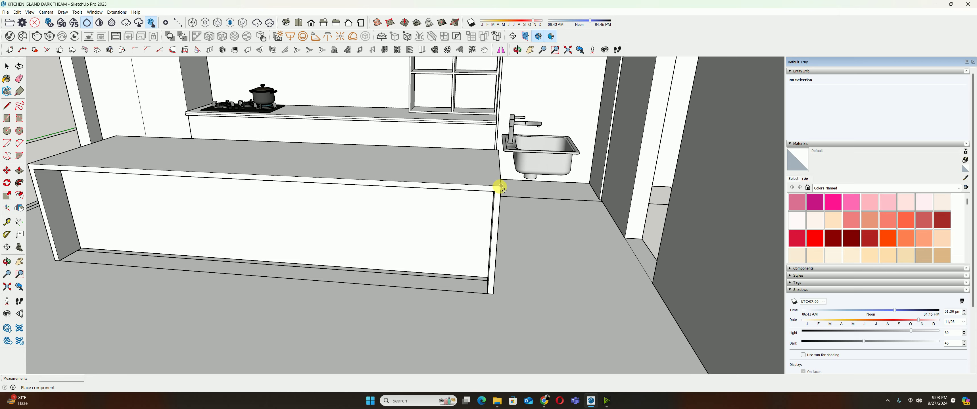
Place the imported sink in the kitchen and rotate it 90° about its corner
left_click(501, 186)
scroll(502, 190, "up", 3)
scroll(506, 211, "up", 2)
key("q")
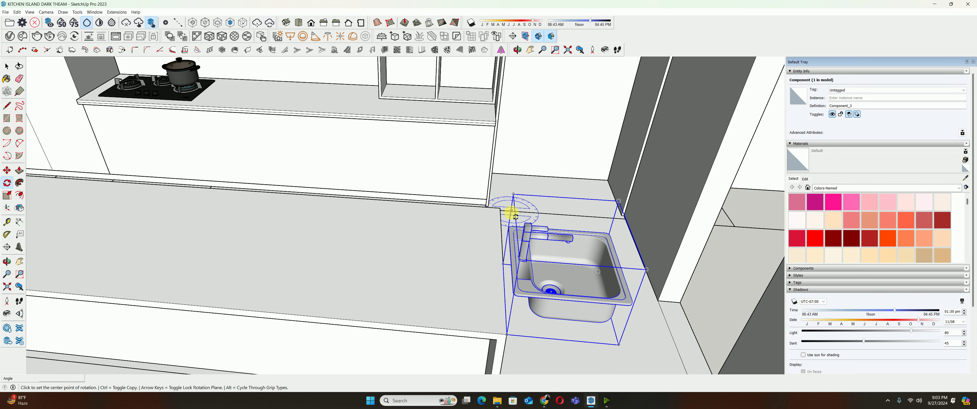
left_click(506, 334)
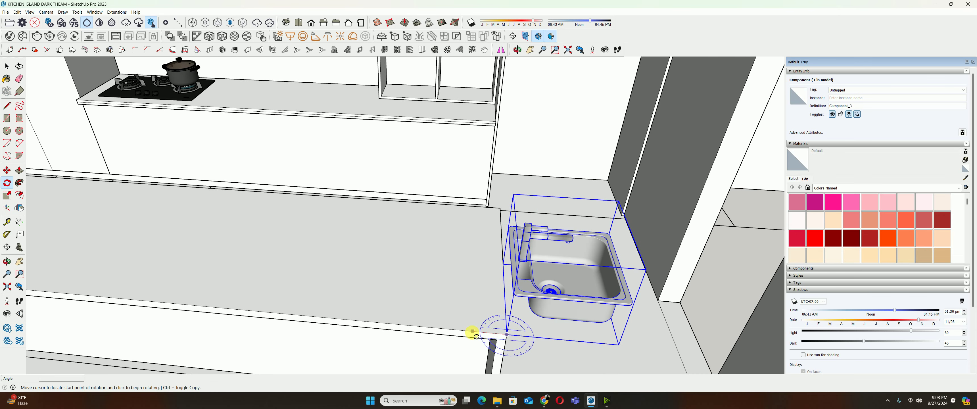
type("90")
left_click(471, 337)
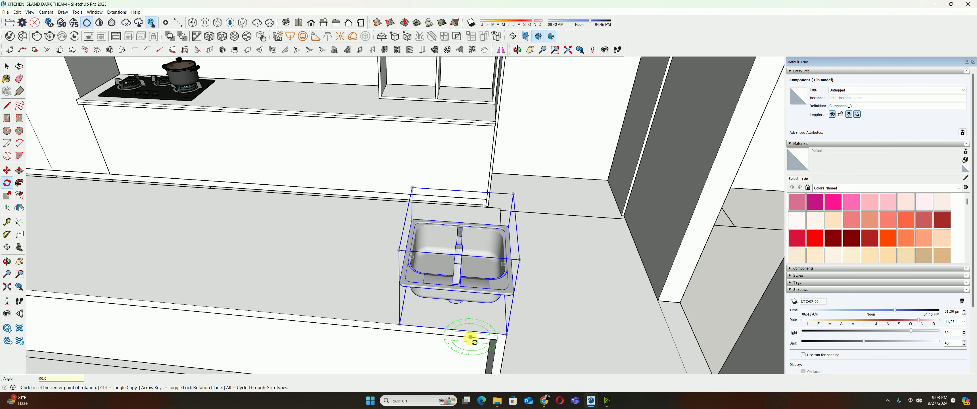
mouse_move(493, 288)
middle_mouse_down()
mouse_move(360, 219)
mouse_move(405, 259)
middle_mouse_up()
scroll(480, 271, "up", 3)
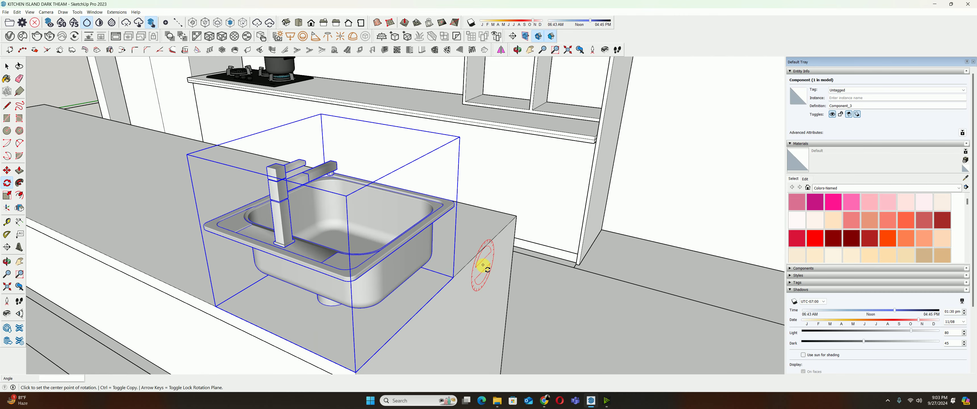
scroll(430, 255, "up", 3)
Move the sink from its bottom corner onto the island counter
key("m")
scroll(387, 275, "up", 1)
scroll(374, 267, "down", 3)
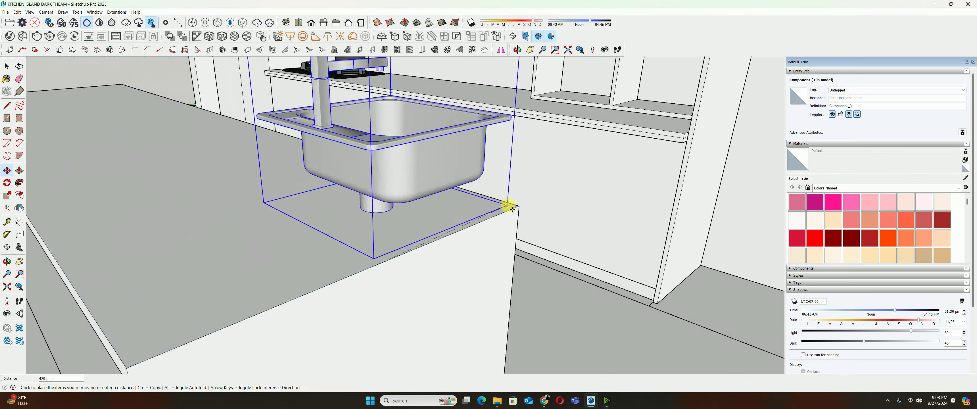
mouse_move(517, 207)
middle_mouse_down()
mouse_move(375, 196)
mouse_move(583, 216)
mouse_move(402, 202)
mouse_move(258, 216)
mouse_move(317, 229)
mouse_move(332, 218)
mouse_move(394, 292)
middle_mouse_up()
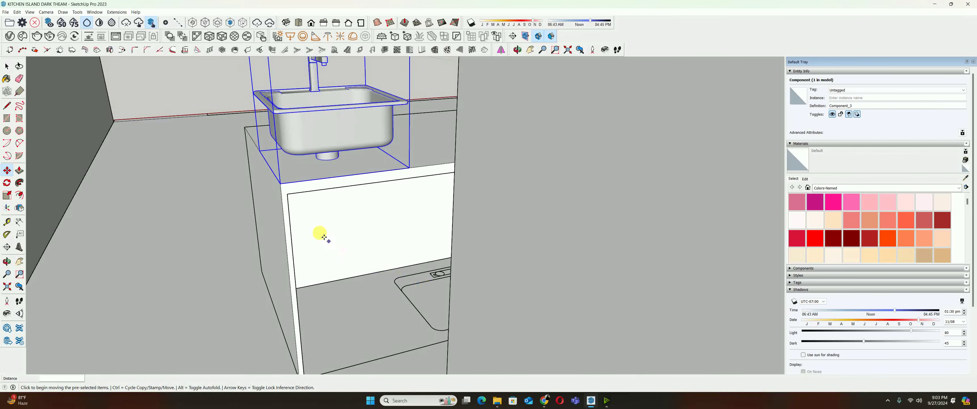
middle_click_drag(325, 237, 358, 246)
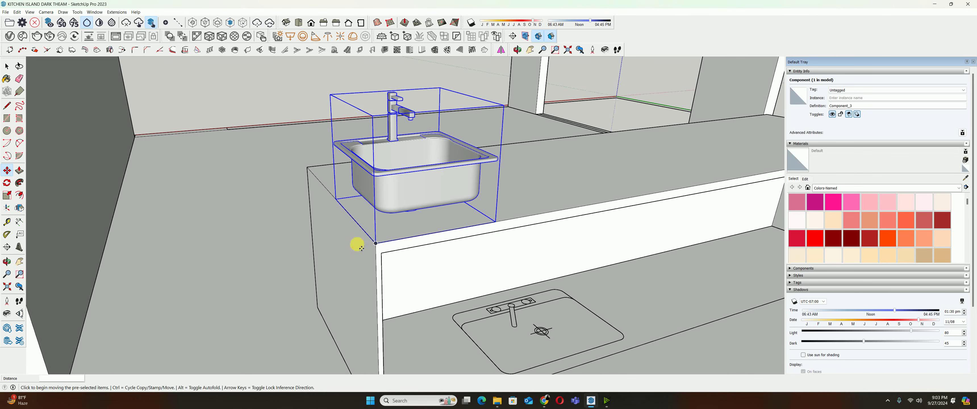
left_click(376, 243)
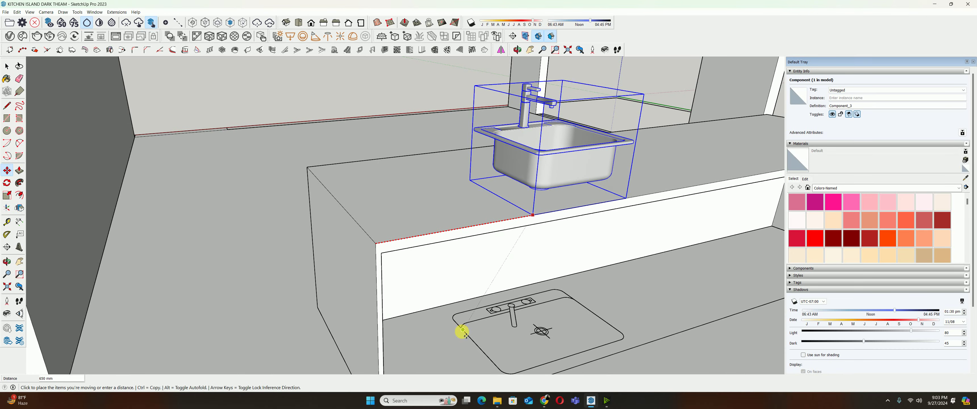
left_click(499, 369)
scroll(458, 327, "down", 2)
middle_click_drag(458, 327, 534, 295)
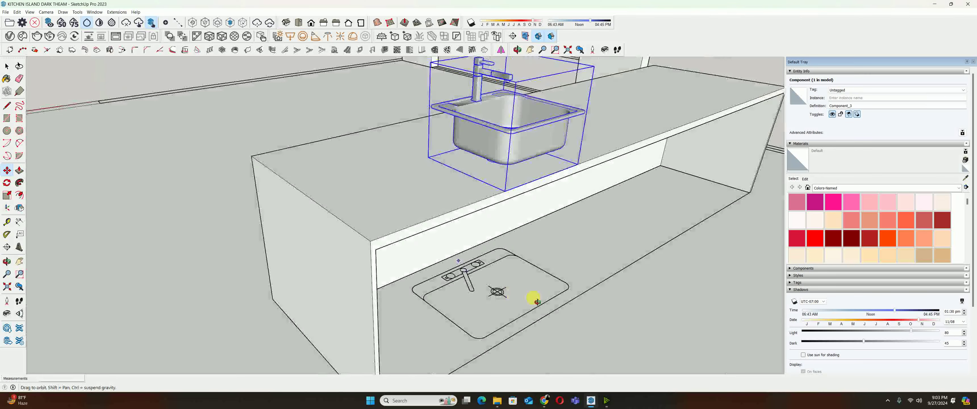
scroll(514, 197, "up", 3)
Nudge the sink into position and lower it down into the countertop
left_click(515, 188)
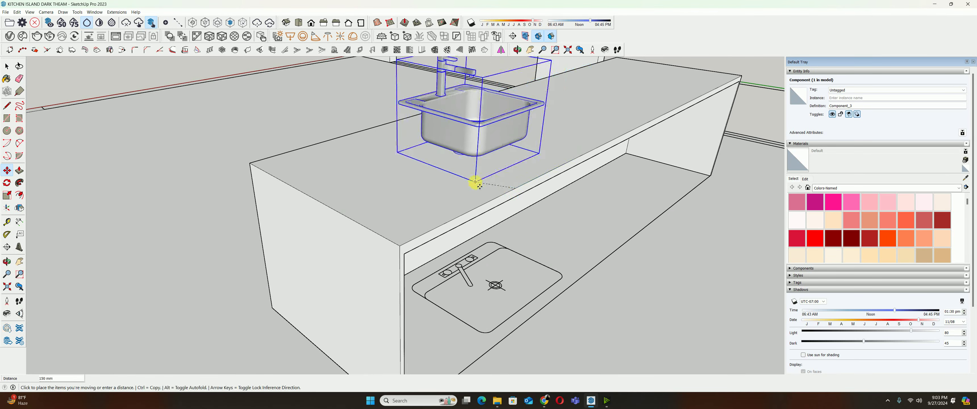
left_click(495, 325)
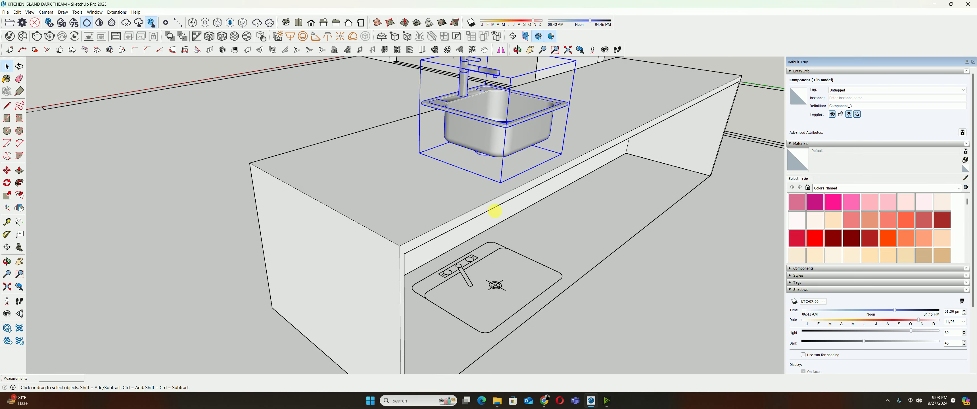
scroll(515, 170, "down", 3)
scroll(497, 190, "up", 5)
mouse_move(497, 190)
middle_mouse_down()
mouse_move(495, 51)
mouse_move(505, 142)
mouse_move(474, 118)
middle_mouse_up()
key("m")
left_click(497, 107)
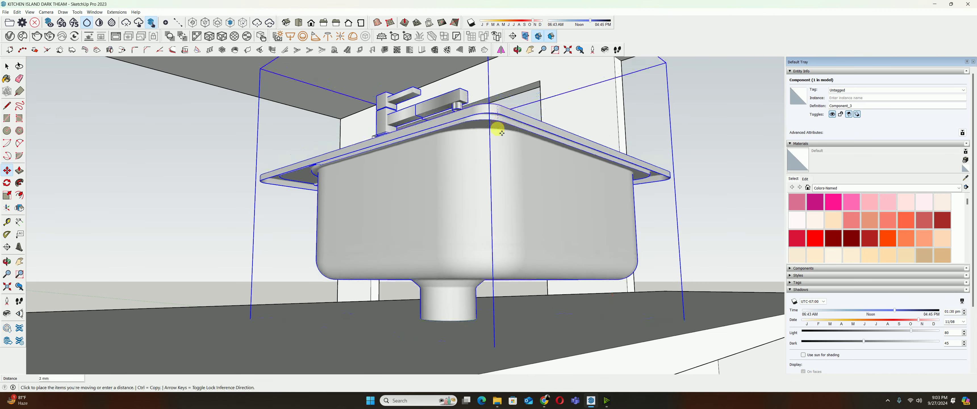
mouse_move(503, 143)
middle_mouse_down()
mouse_move(489, 244)
mouse_move(497, 192)
middle_mouse_up()
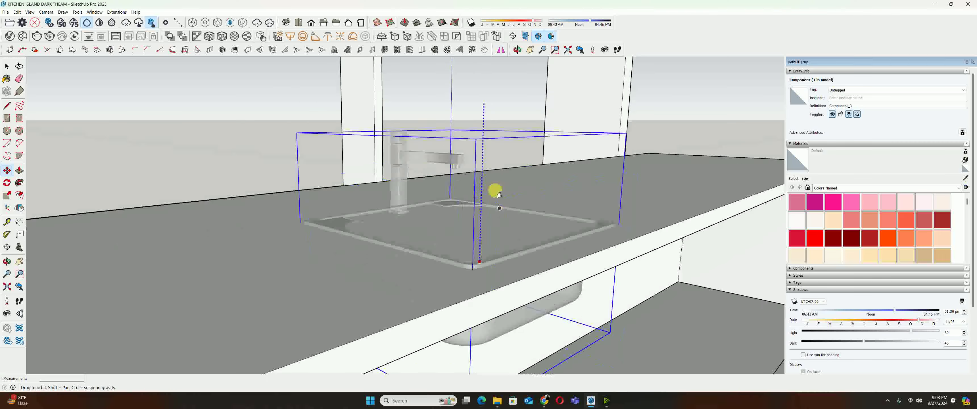
left_click(433, 227)
key("space")
mouse_move(433, 226)
middle_mouse_down()
mouse_move(360, 278)
mouse_move(577, 207)
middle_mouse_up()
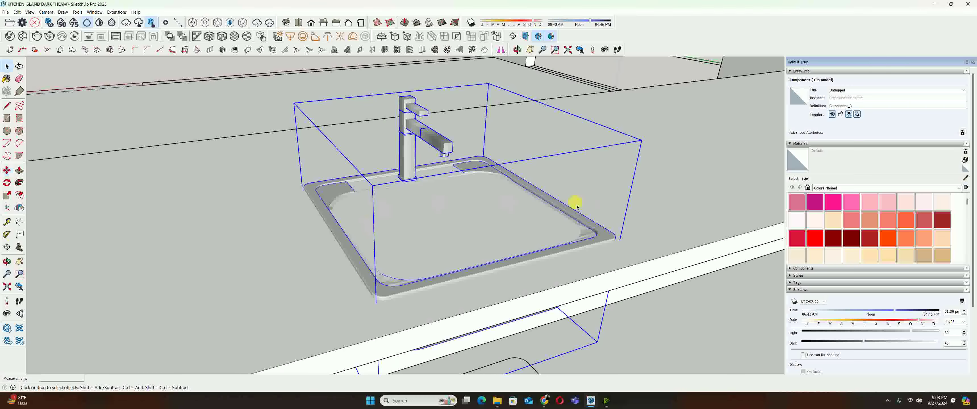
Open the sink component for editing and begin selecting its rim edges at the first corner
double_click(590, 228)
middle_click_drag(541, 244, 403, 124)
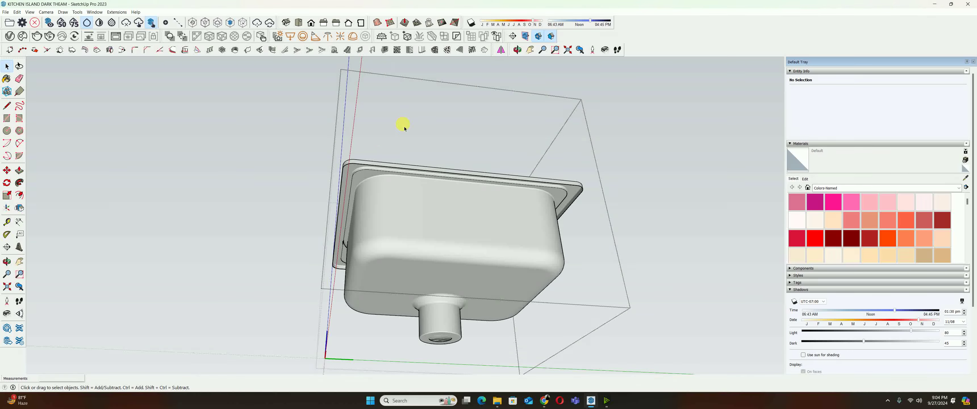
scroll(364, 180, "up", 3)
scroll(364, 180, "up", 2)
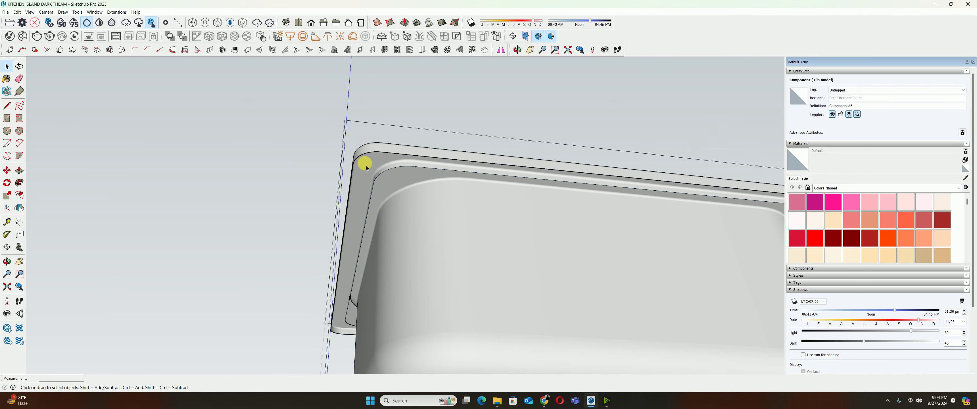
scroll(366, 157, "up", 1)
left_click(366, 157)
left_click(367, 157)
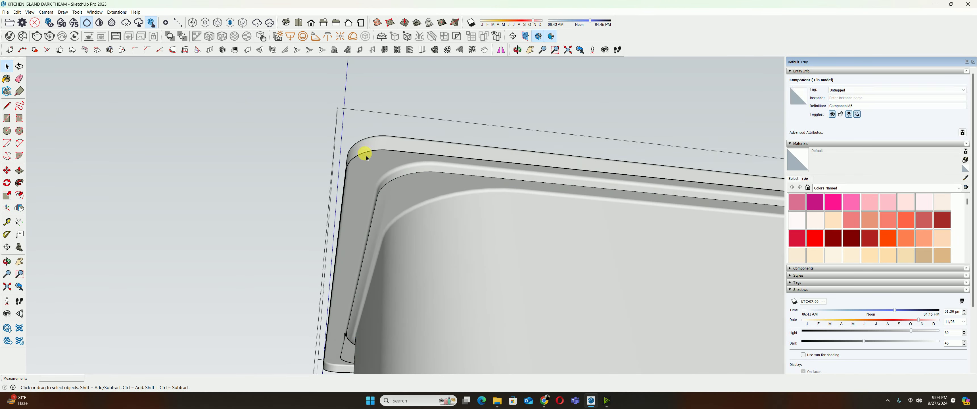
triple_click(411, 156)
scroll(408, 153, "down", 1)
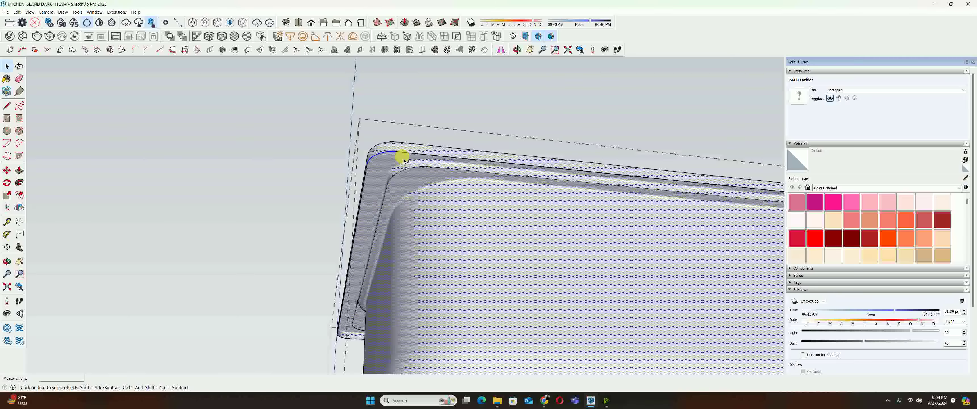
scroll(404, 156, "down", 1)
left_click(406, 156)
mouse_move(406, 153)
middle_mouse_down()
mouse_move(549, 175)
mouse_move(375, 149)
mouse_move(394, 161)
middle_mouse_up()
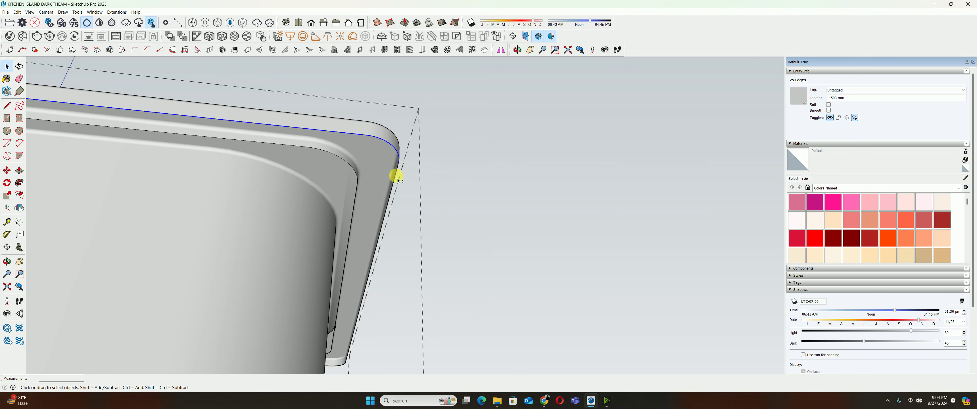
Add the remaining rim edges around the other sink corners to the selection
scroll(414, 189, "down", 1)
mouse_move(432, 203)
middle_mouse_down()
mouse_move(331, 177)
mouse_move(271, 270)
middle_mouse_up()
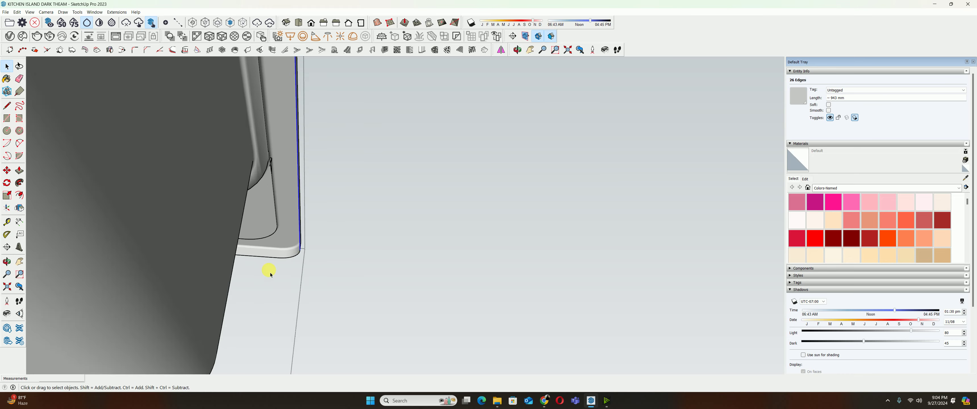
left_click(292, 257, "ctrl")
triple_click(293, 258, "shift")
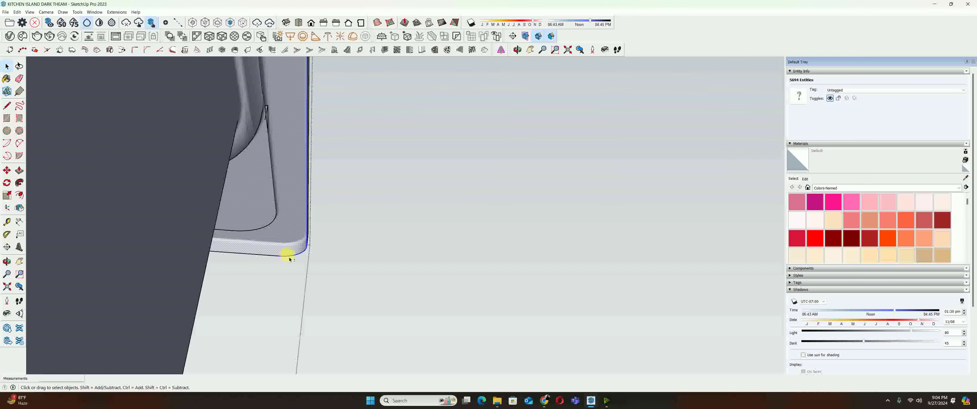
left_click(285, 256, "shift")
scroll(259, 254, "down", 1)
mouse_move(259, 253)
middle_mouse_down()
mouse_move(611, 211)
mouse_move(181, 217)
middle_mouse_up()
scroll(320, 204, "down", 3)
middle_click_drag(321, 203, 301, 210)
scroll(212, 140, "up", 3)
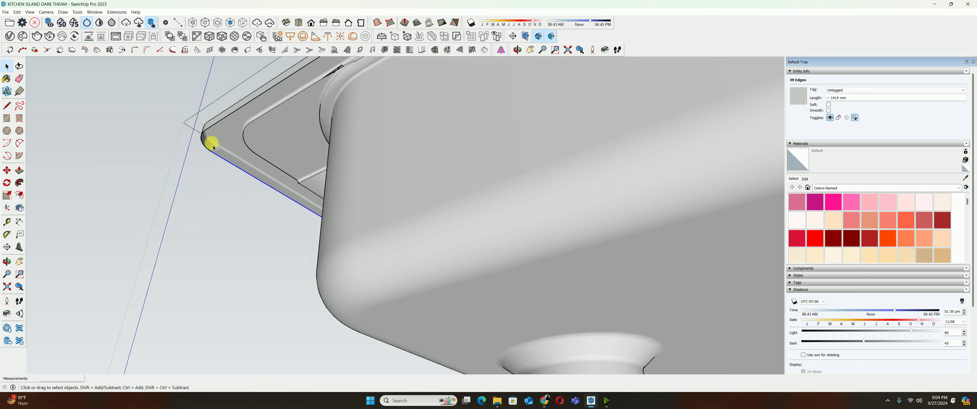
scroll(197, 148, "up", 2)
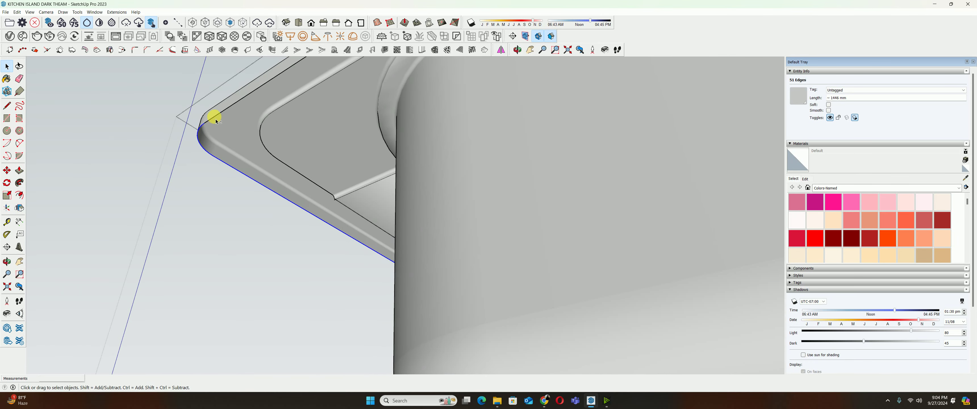
scroll(215, 121, "down", 3)
mouse_move(223, 135)
middle_mouse_down()
mouse_move(338, 118)
mouse_move(294, 204)
middle_mouse_up()
left_click(294, 203, "shift")
Copy the selected 52-edge rim outline and view the countertop from above
scroll(396, 110, "up", 3)
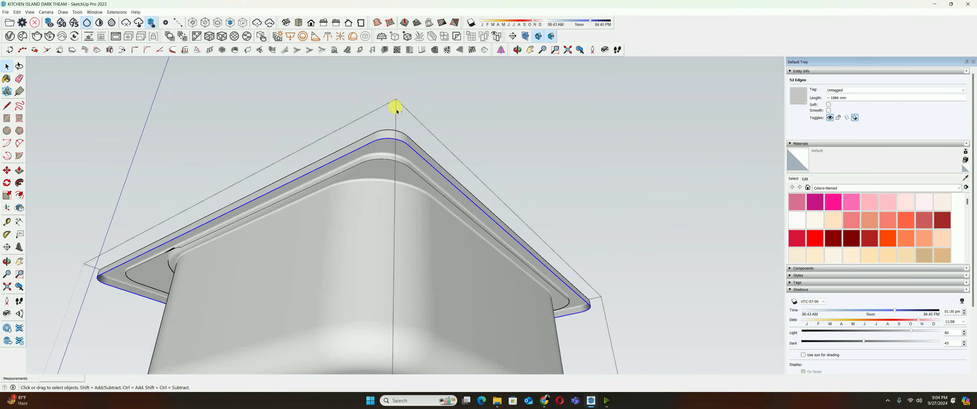
scroll(397, 110, "down", 3)
middle_click_drag(345, 175, 334, 187)
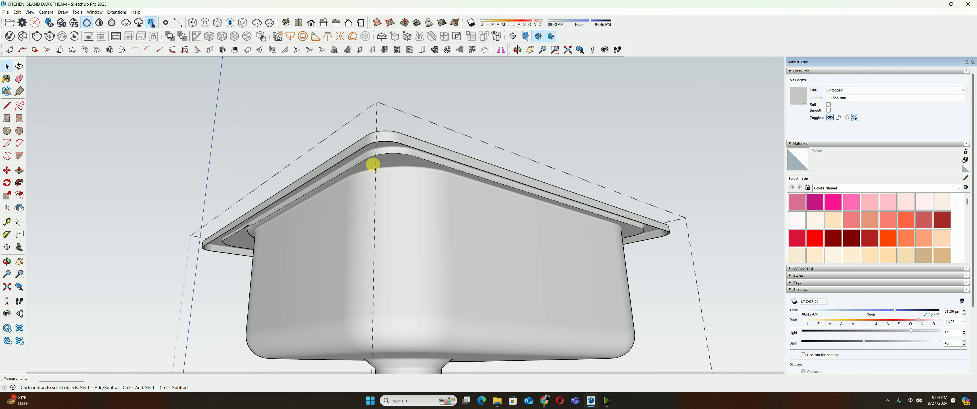
scroll(374, 168, "down", 3)
middle_click_drag(373, 164, 355, 225)
key("Escape")
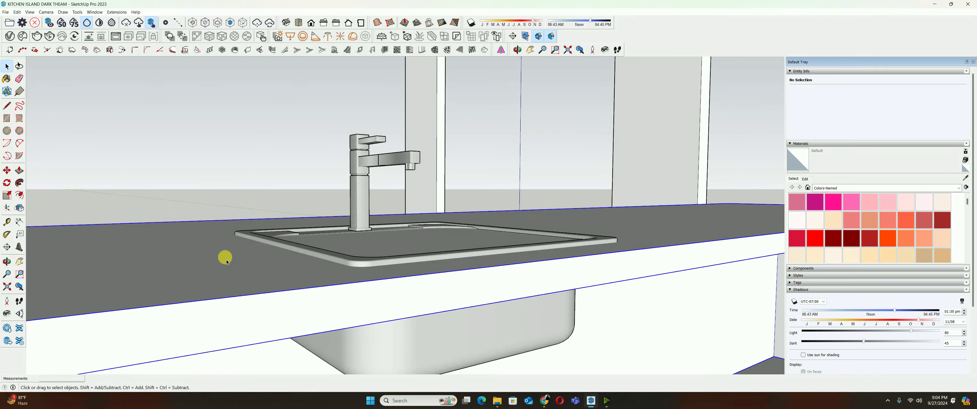
scroll(227, 261, "down", 3)
middle_click_drag(316, 174, 410, 209)
scroll(351, 193, "up", 2)
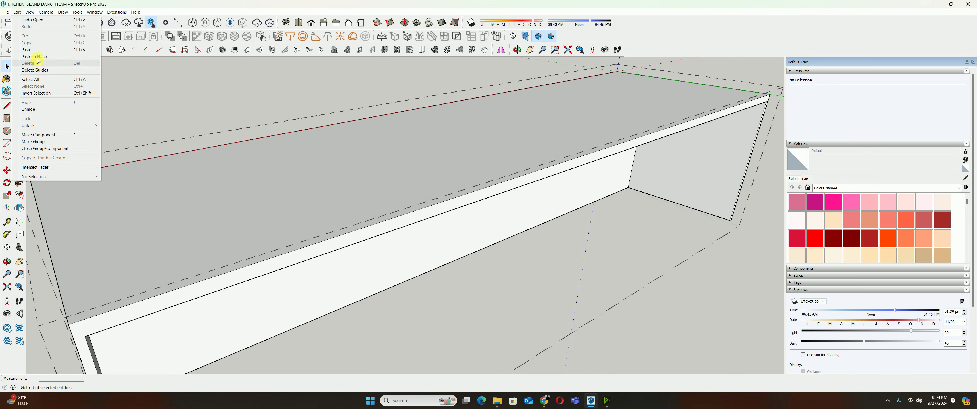
Paste the rim outline in place and move it down onto the countertop's top face
left_click(26, 50)
left_click(409, 204)
key("m")
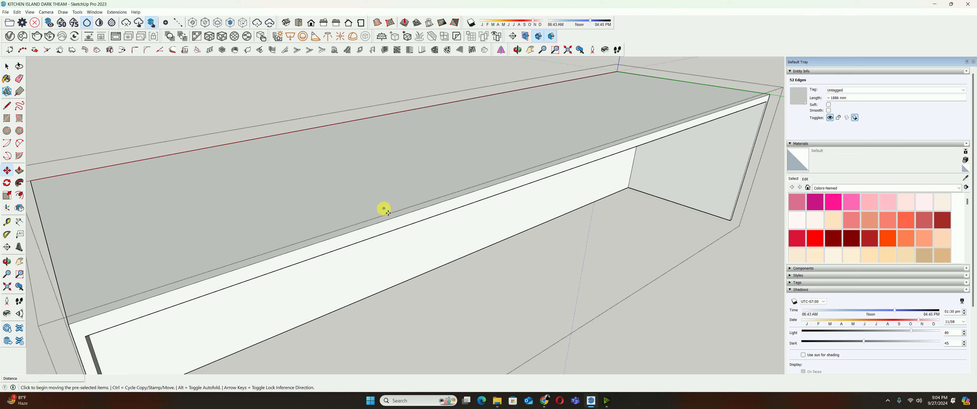
left_click(383, 207)
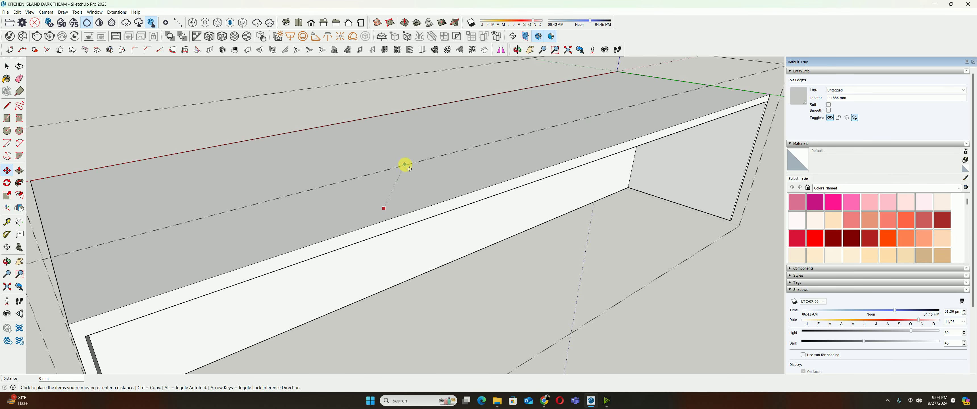
left_click(381, 173)
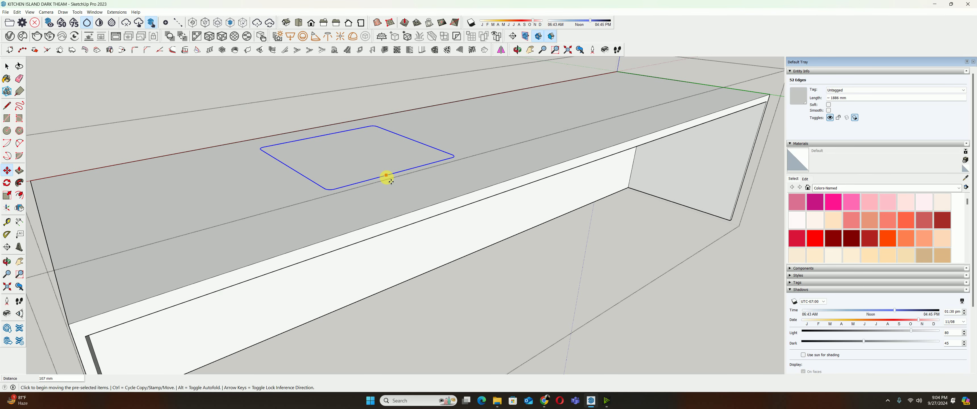
left_click(386, 177)
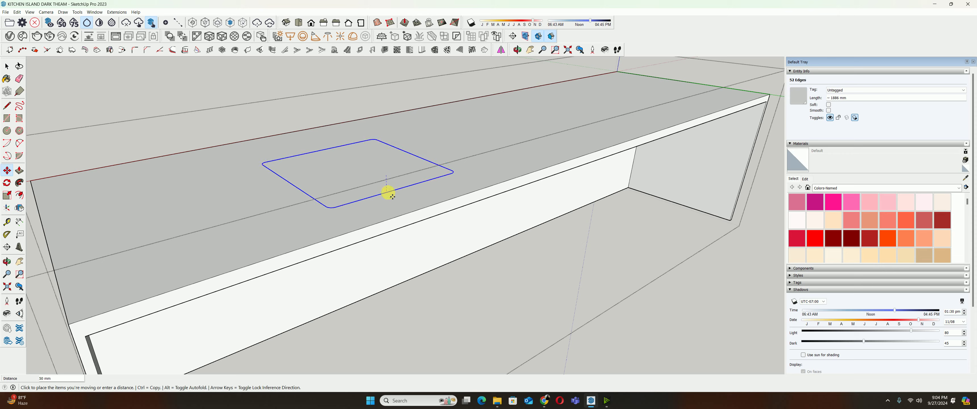
left_click(357, 222)
Select the face formed inside the outline on the countertop
mouse_move(361, 202)
middle_mouse_down()
mouse_move(436, 247)
mouse_move(342, 203)
middle_mouse_up()
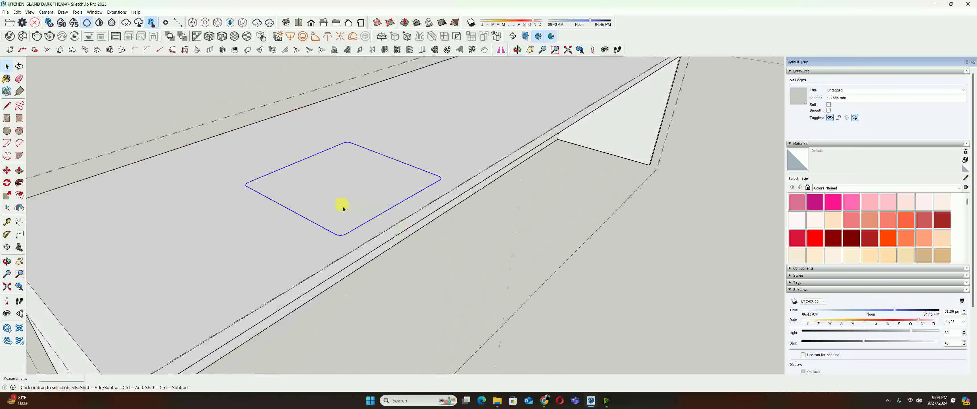
key("space")
left_click(341, 205)
left_click(273, 228)
Push the outlined countertop face down 20 mm to form the sink recess
left_click(318, 201)
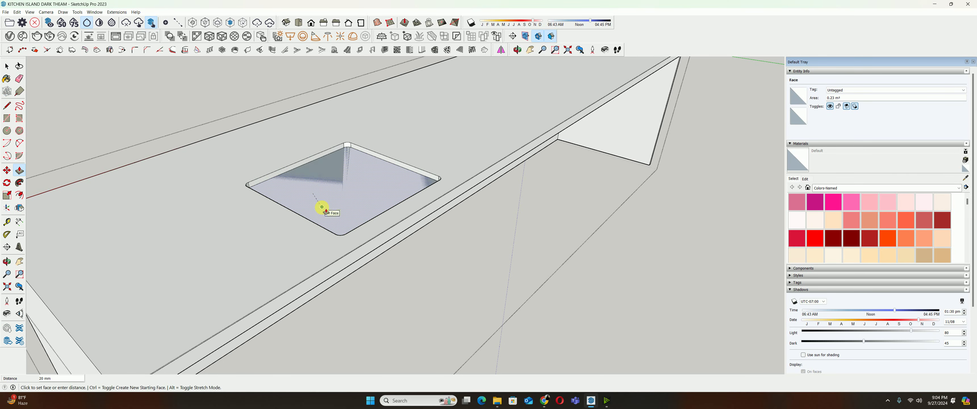
left_click(322, 207)
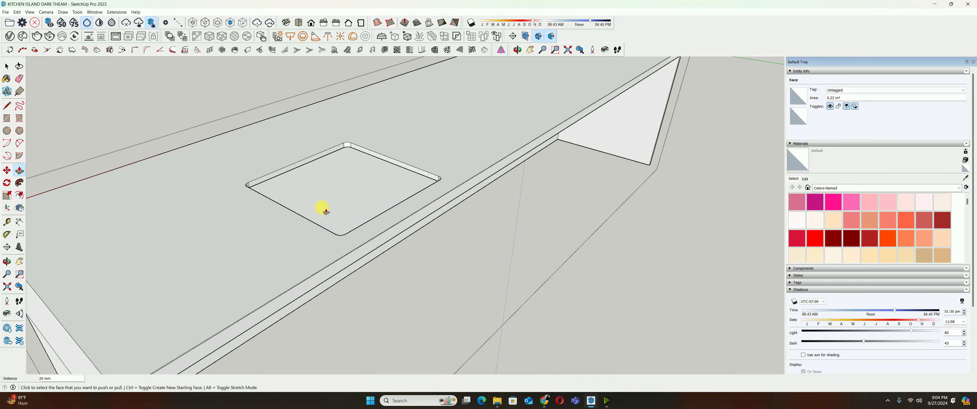
key("space")
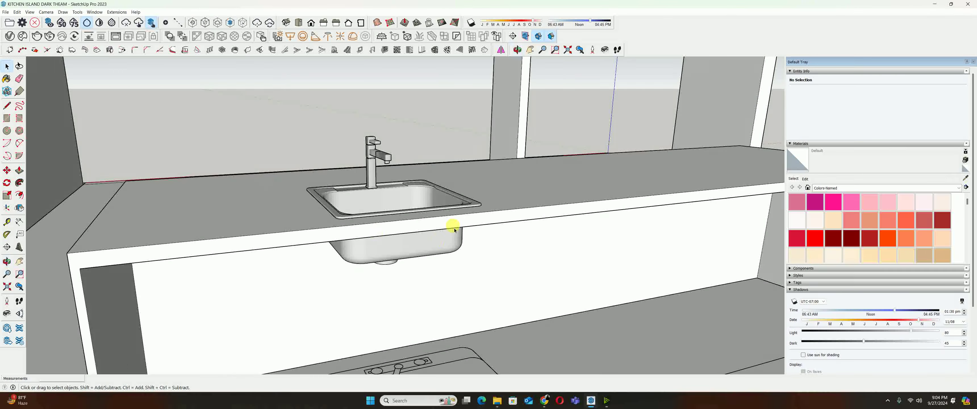
Inspect the fitted sink from above and the front, then bring up the Downloads folder
middle_click_drag(399, 251, 323, 223)
scroll(414, 246, "up", 5)
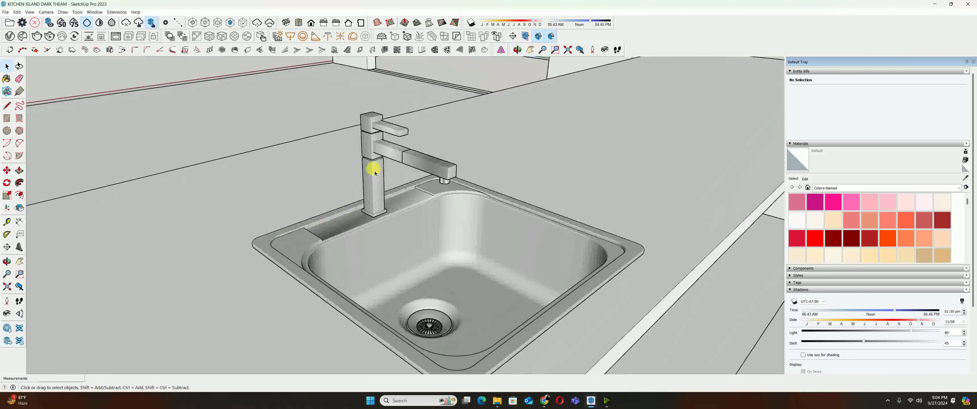
scroll(381, 170, "up", 3)
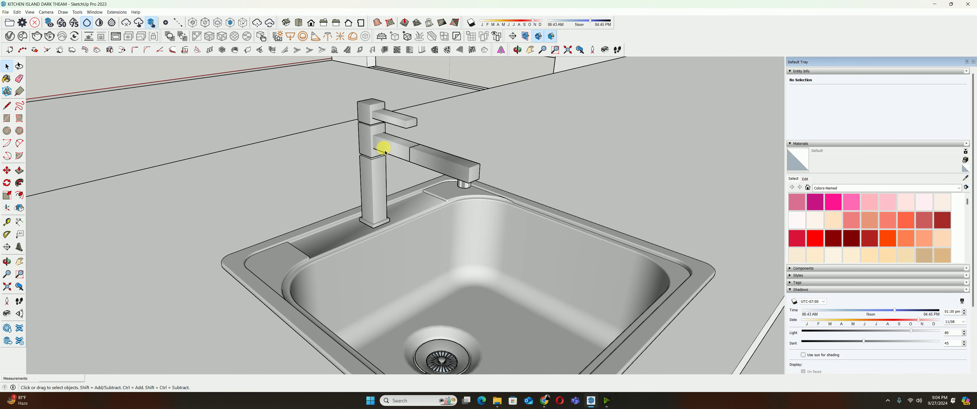
middle_click_drag(384, 152, 388, 148)
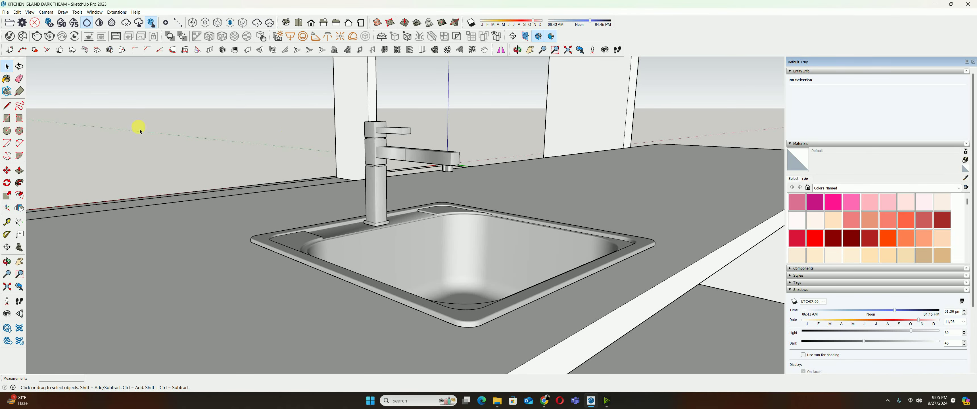
left_click(505, 406)
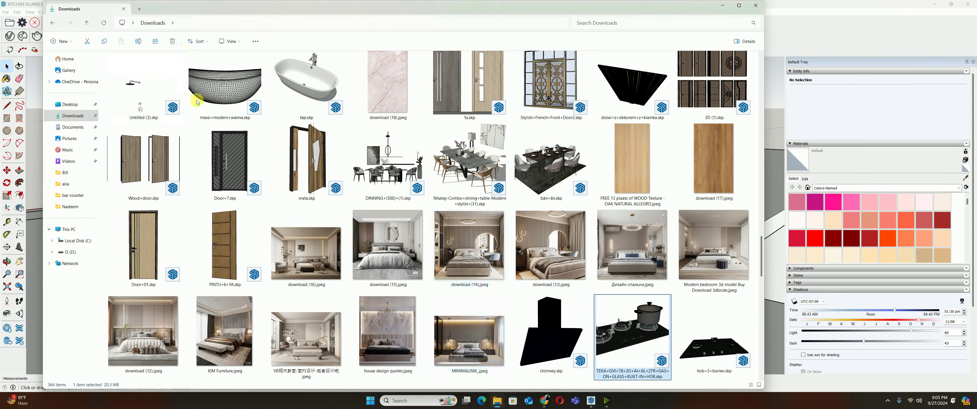
Select Component_10 (1).skp under today's downloads and drag it toward SketchUp
scroll(267, 137, "up", 10)
scroll(272, 137, "up", 10)
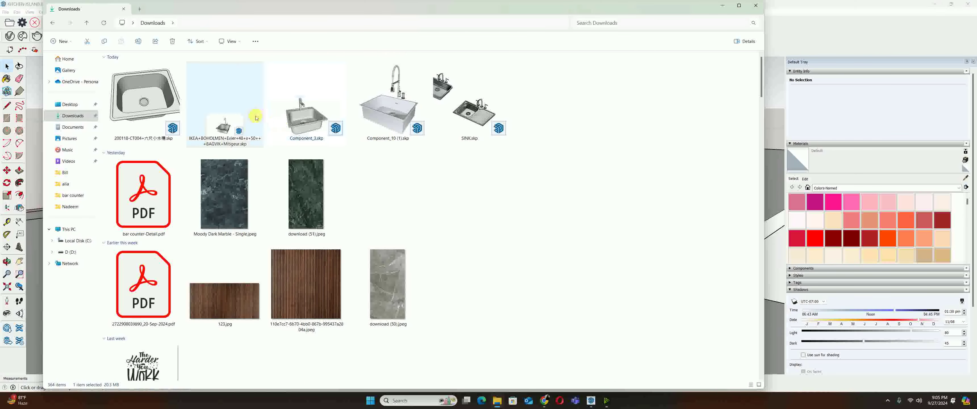
left_click(399, 87)
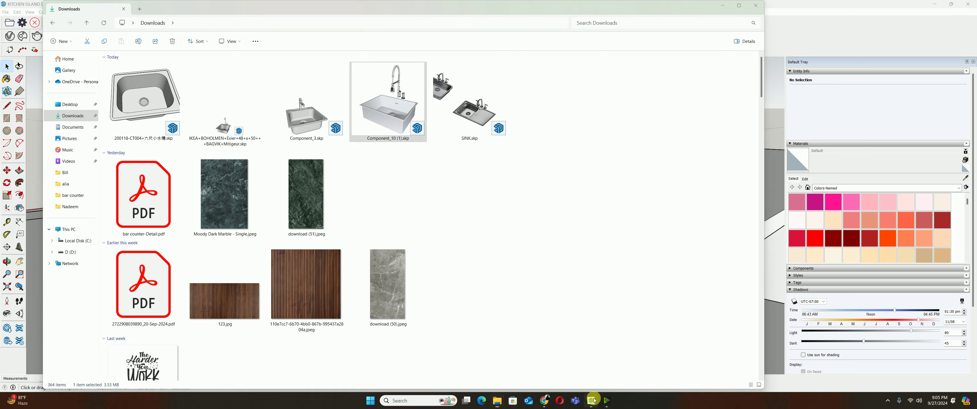
left_click_drag(523, 208, 381, 174)
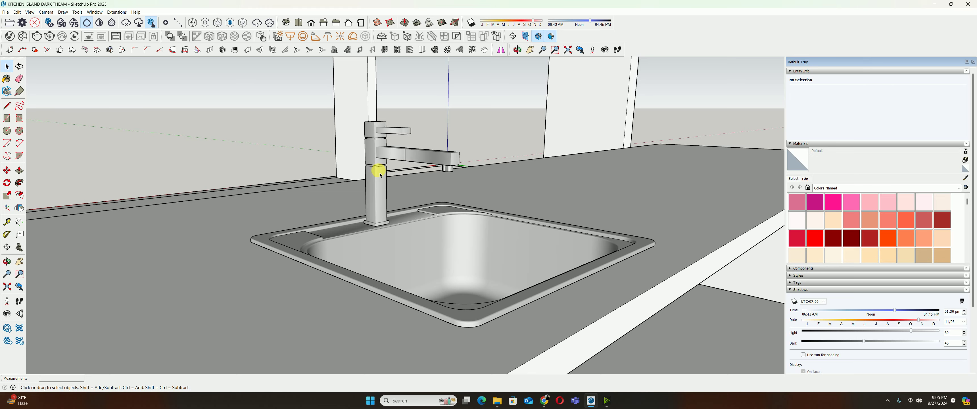
Hide the sink, select the opening face and offset its outline 15 mm inward
mouse_move(379, 175)
middle_mouse_down()
mouse_move(499, 224)
mouse_move(360, 223)
mouse_move(343, 242)
mouse_move(298, 243)
middle_mouse_up()
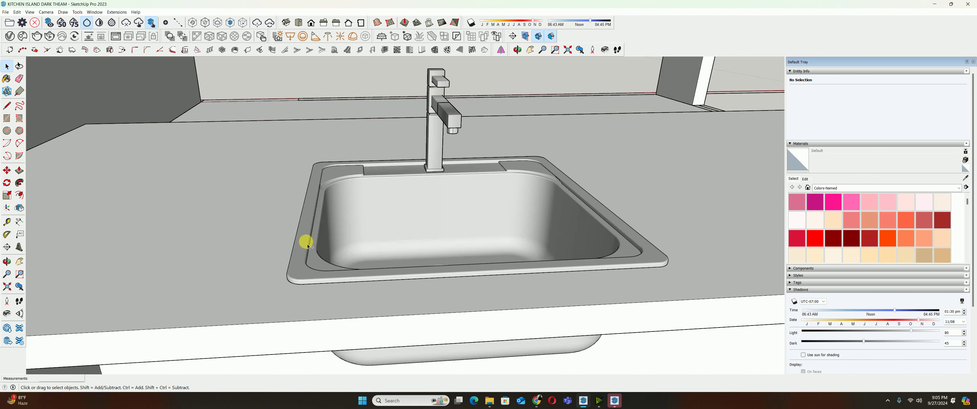
key("ctrl+z")
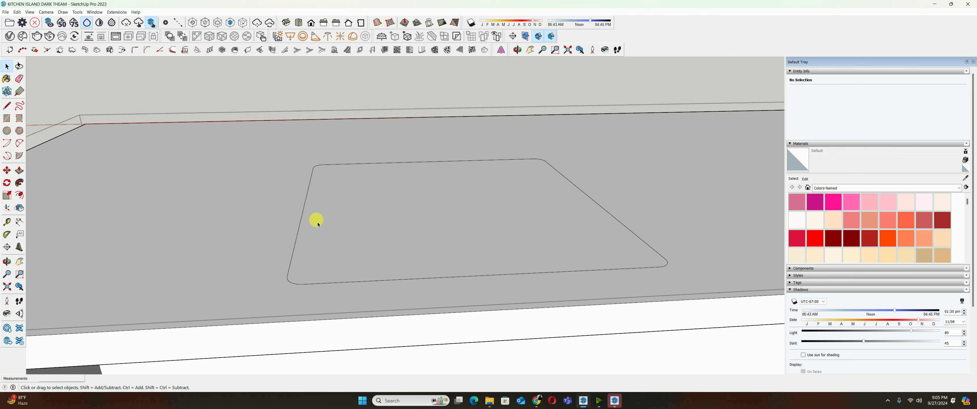
left_click(317, 222)
key("f")
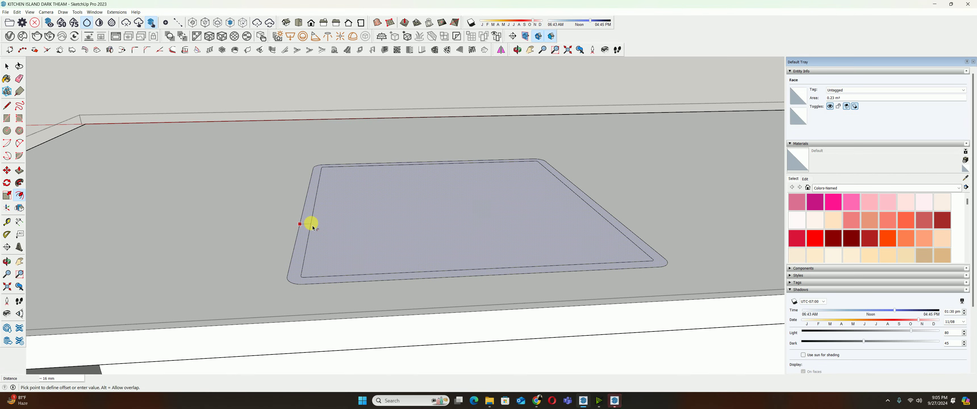
left_click(312, 226)
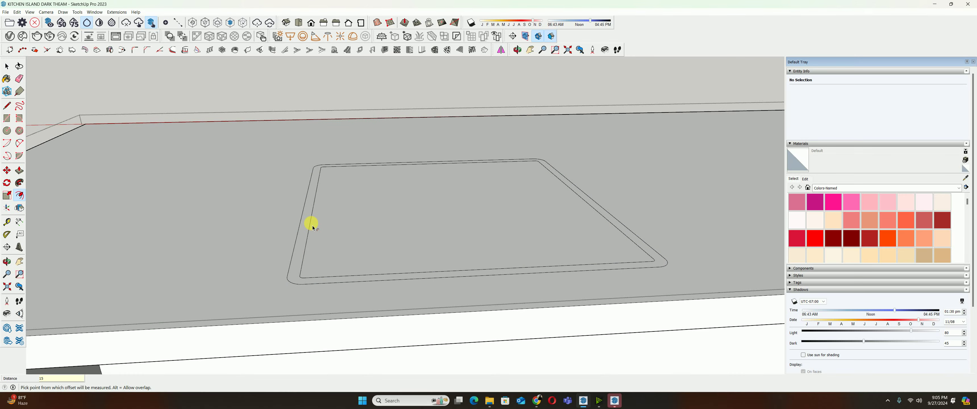
Push the inner face of the inset loop 14 mm down
key("p")
left_click(399, 233)
left_click(404, 217)
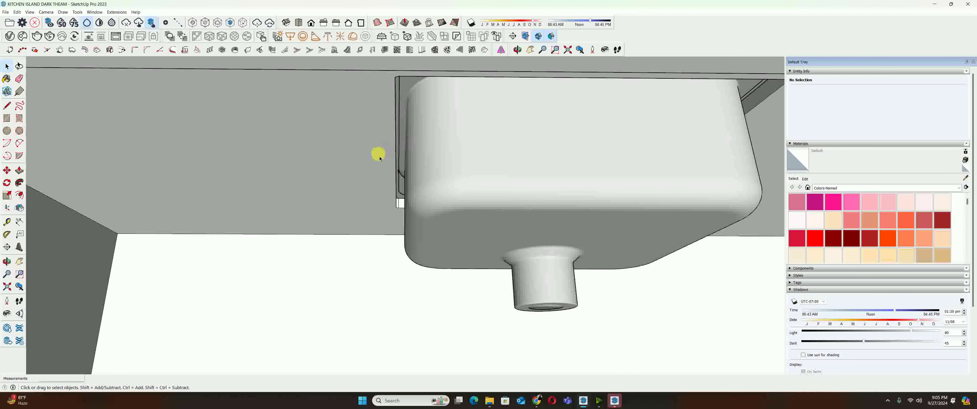
mouse_move(441, 188)
middle_mouse_down()
mouse_move(374, 161)
mouse_move(451, 211)
mouse_move(502, 222)
mouse_move(445, 232)
mouse_move(407, 144)
middle_mouse_up()
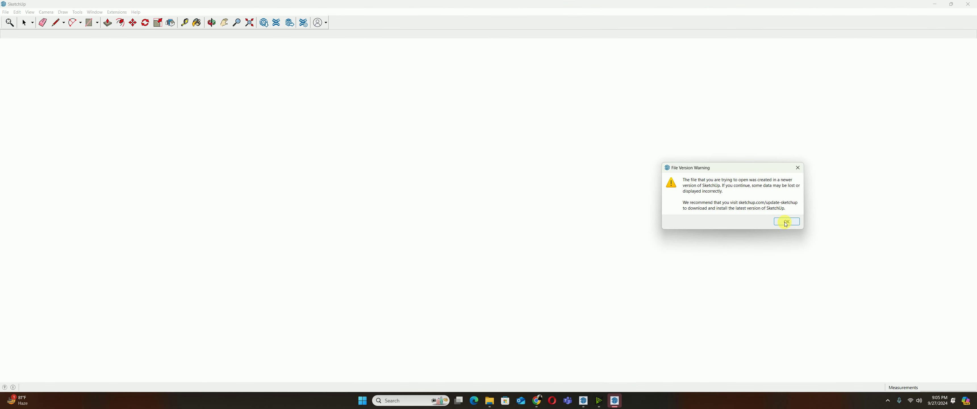
Dismiss the version warning, inspect the Component_10 (1) faucet from the front, then return to the kitchen
left_click(786, 223)
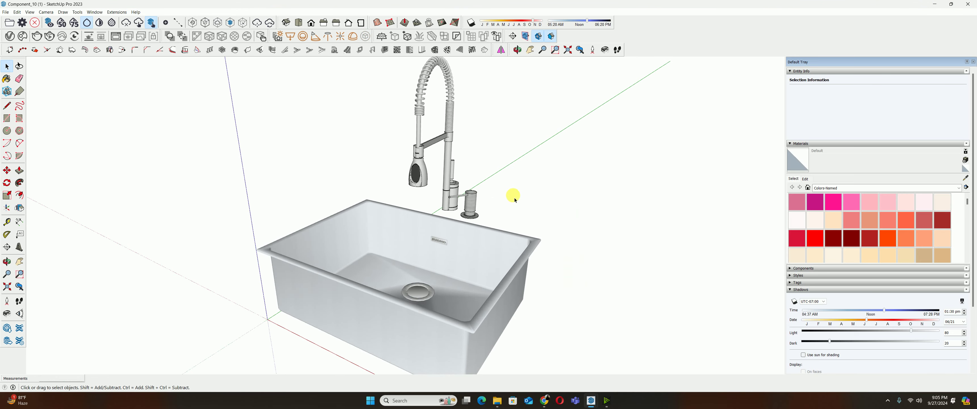
scroll(515, 198, "up", 5)
left_click(440, 190)
scroll(440, 190, "down", 3)
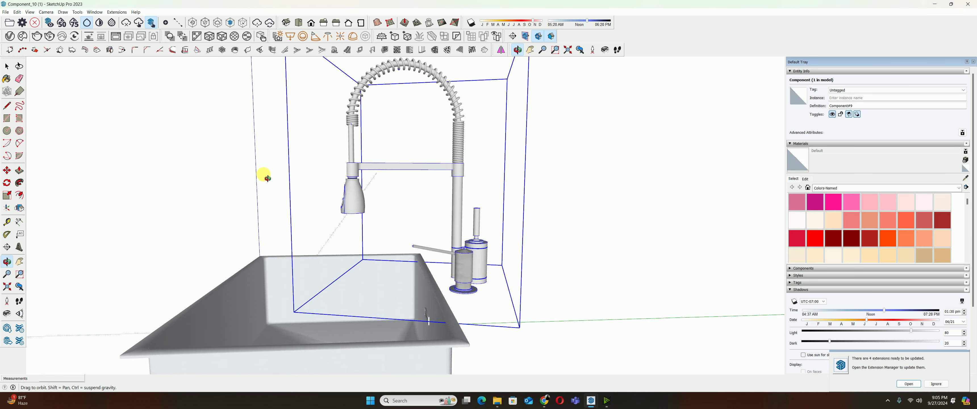
mouse_move(440, 190)
middle_mouse_down()
mouse_move(312, 192)
mouse_move(571, 314)
mouse_move(477, 253)
mouse_move(433, 186)
middle_mouse_up()
scroll(400, 199, "down", 2)
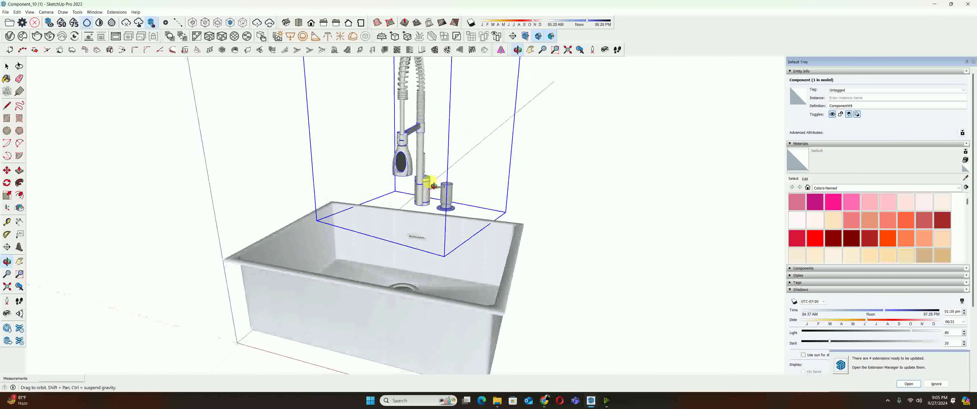
scroll(416, 246, "up", 3)
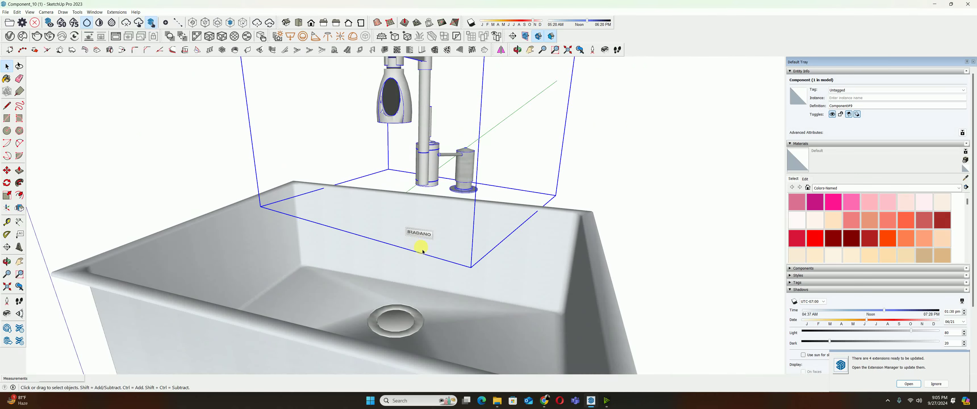
scroll(401, 226, "up", 3)
scroll(437, 231, "down", 3)
scroll(430, 235, "down", 3)
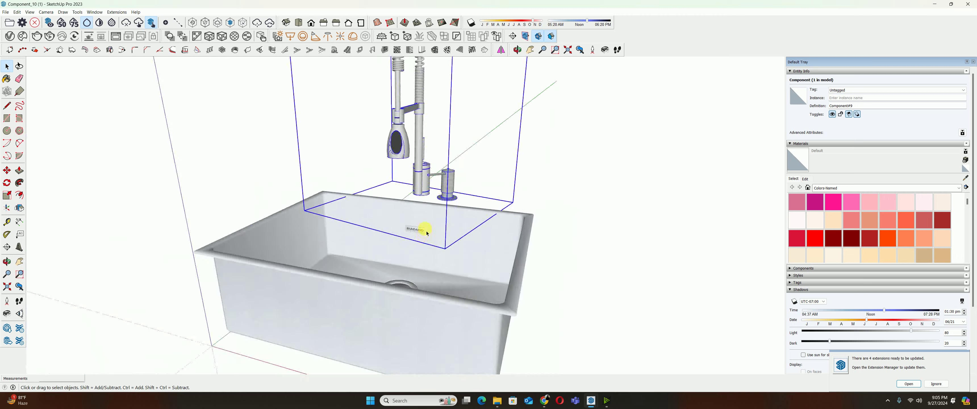
scroll(425, 219, "down", 2)
left_click(531, 242)
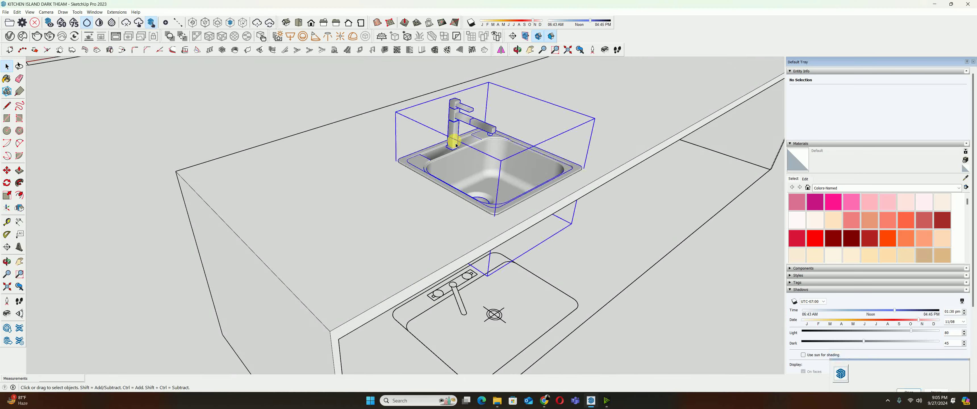
Delete the original faucet body and handle inside the sink component
double_click(454, 157)
left_click(442, 177)
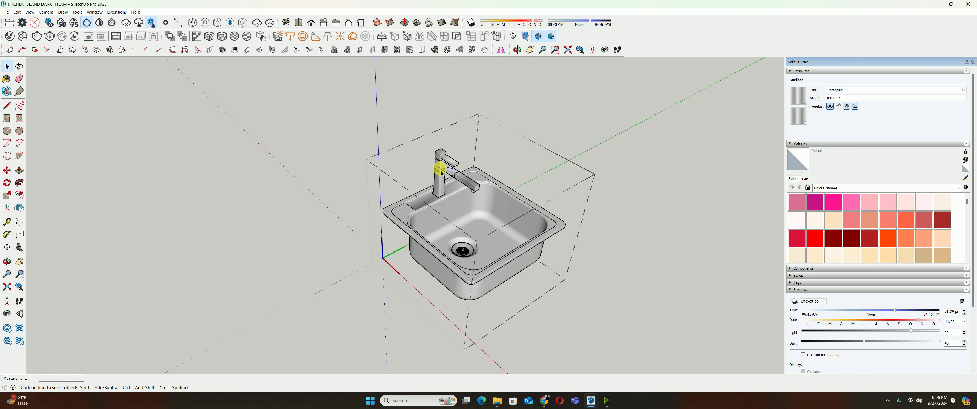
middle_click_drag(440, 179, 430, 134)
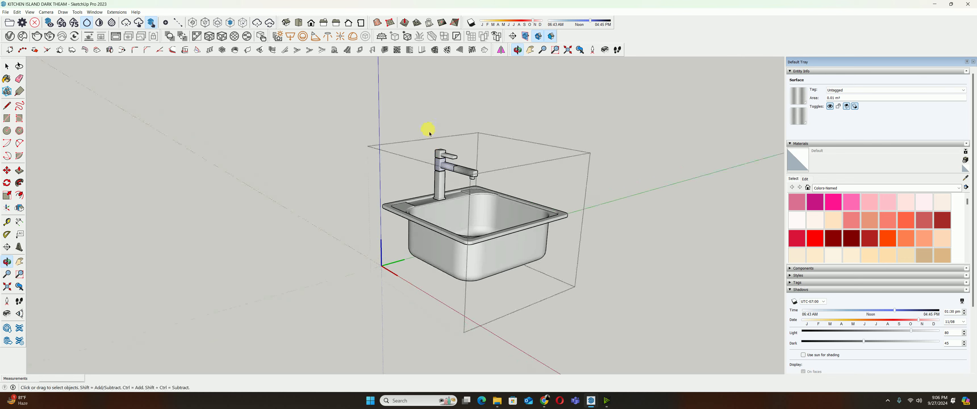
triple_click(451, 198)
scroll(440, 178, "up", 2)
key("Delete")
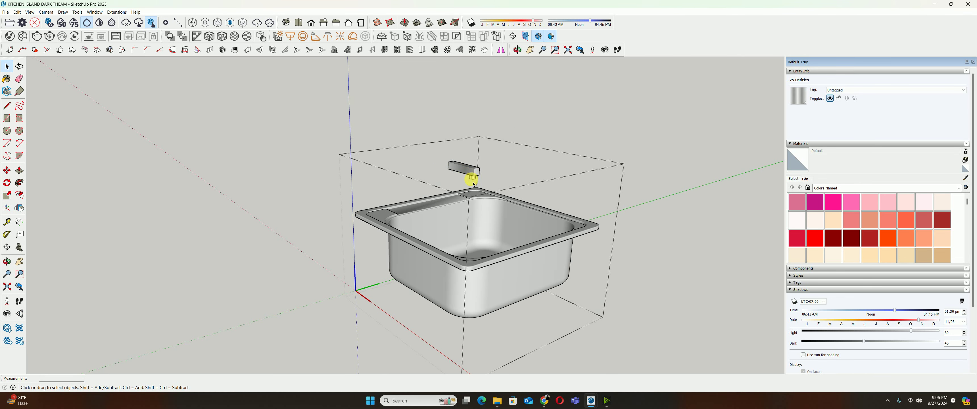
Paste the copied pull-down faucet over the sink basin
middle_click_drag(469, 179, 473, 190)
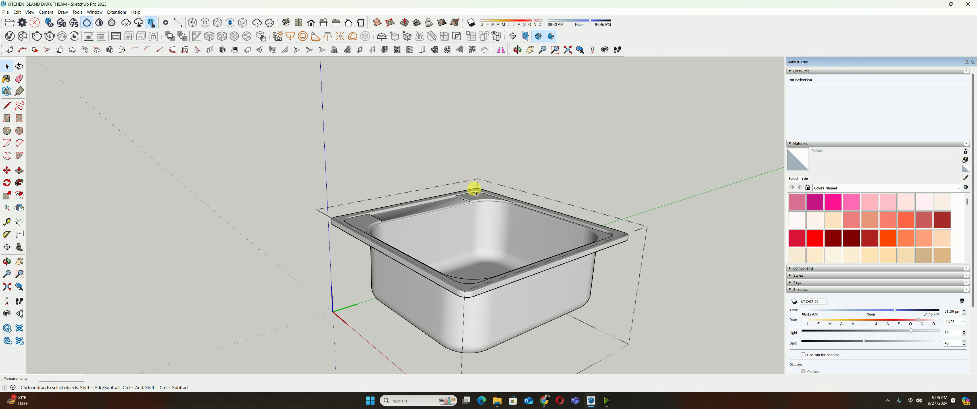
scroll(436, 238, "up", 3)
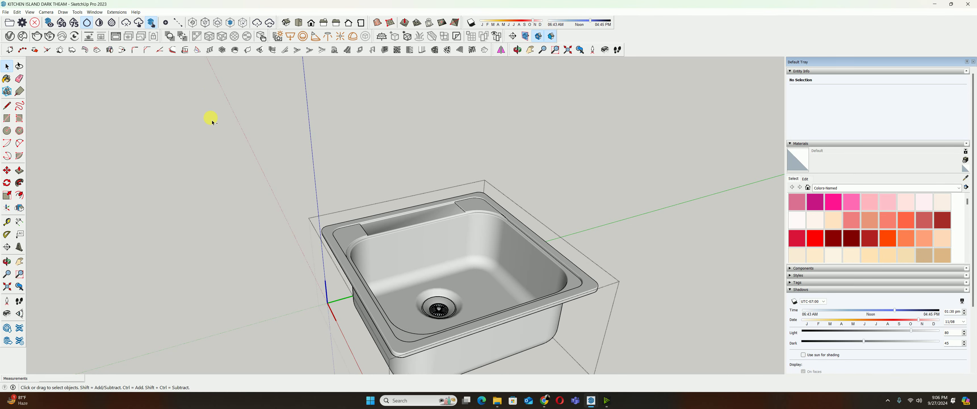
key("ctrl+v")
scroll(395, 219, "up", 3)
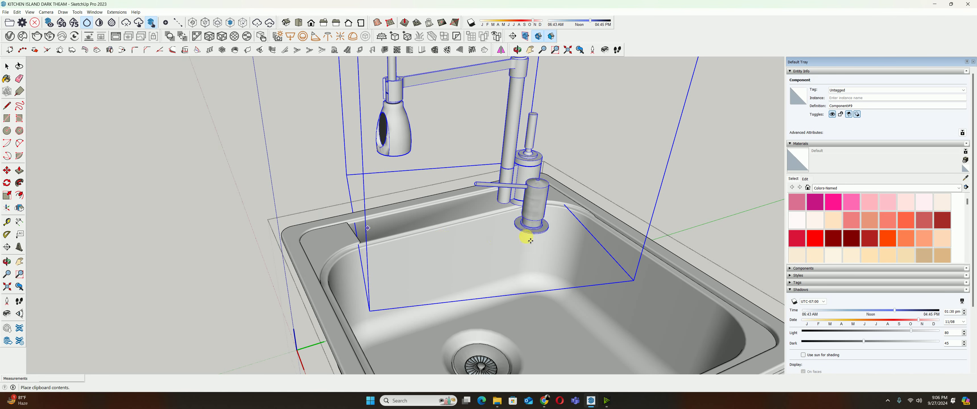
Place the pasted faucet on the sink deck, shift it left and rotate it 90°
left_click(531, 240)
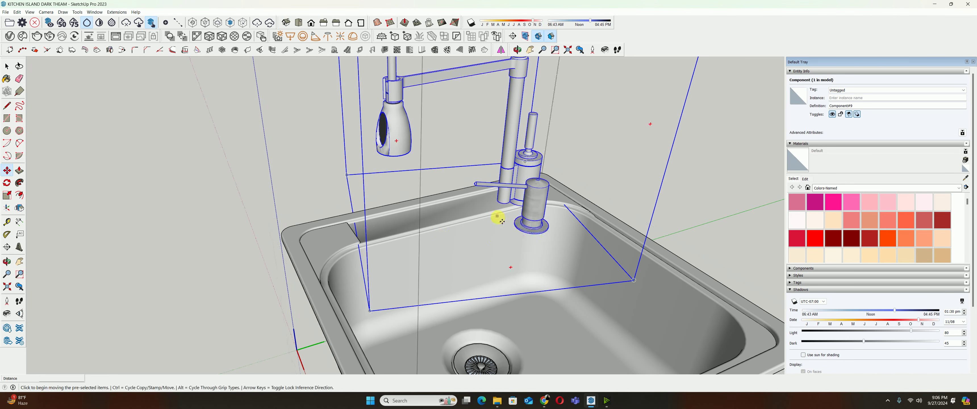
left_click(508, 205)
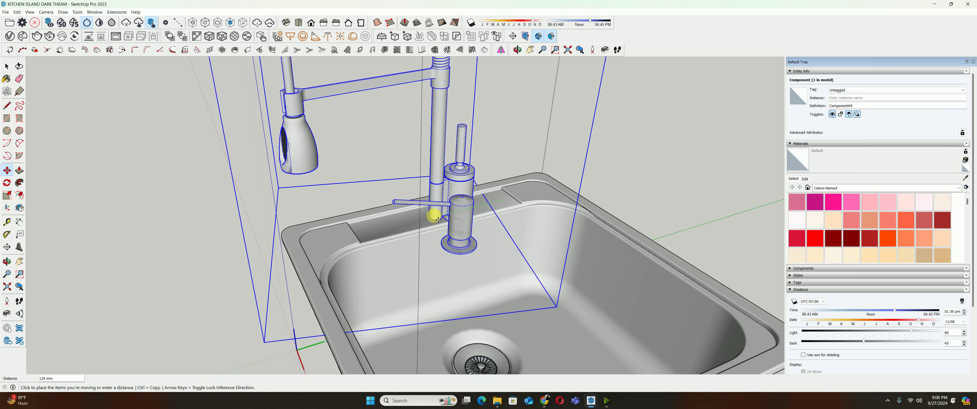
key("q")
scroll(437, 218, "up", 2)
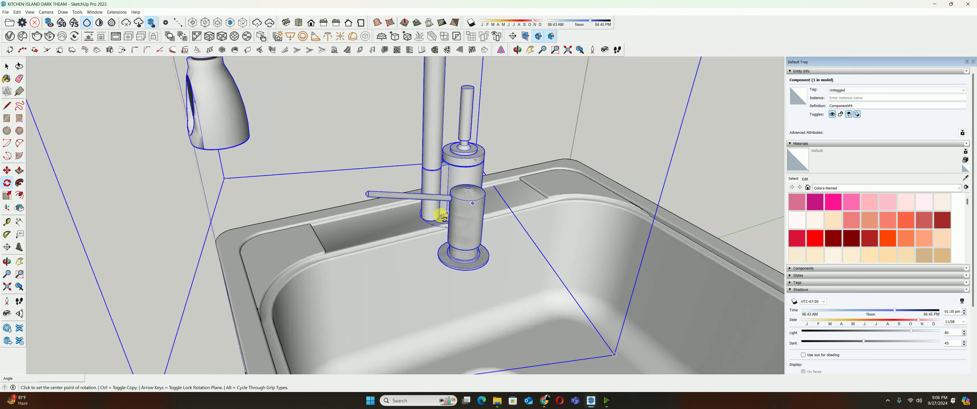
left_click(431, 213)
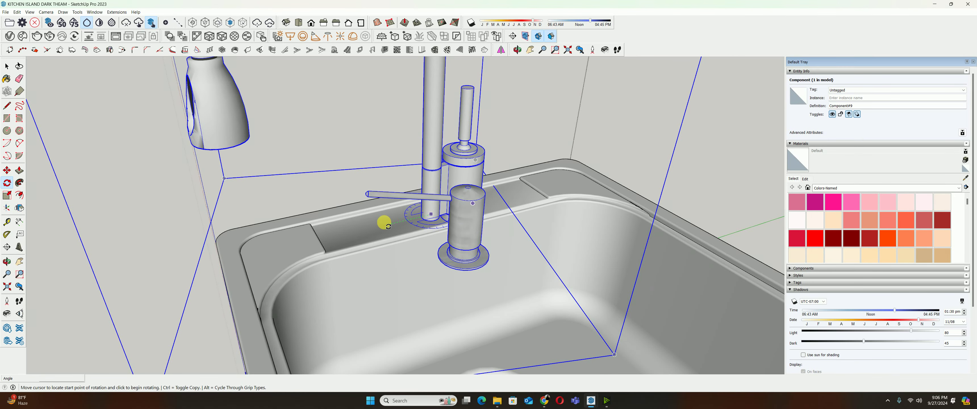
left_click(382, 219)
type("0")
key("Return")
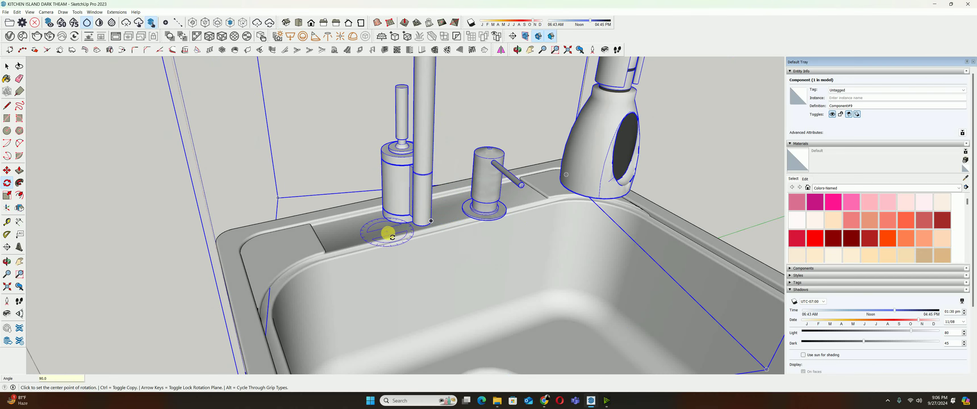
Delete the pasted faucet, leaving the sink rim bare
mouse_move(449, 231)
middle_mouse_down()
mouse_move(371, 168)
mouse_move(135, 175)
mouse_move(274, 203)
mouse_move(265, 214)
mouse_move(349, 192)
mouse_move(417, 247)
middle_mouse_up()
key("space")
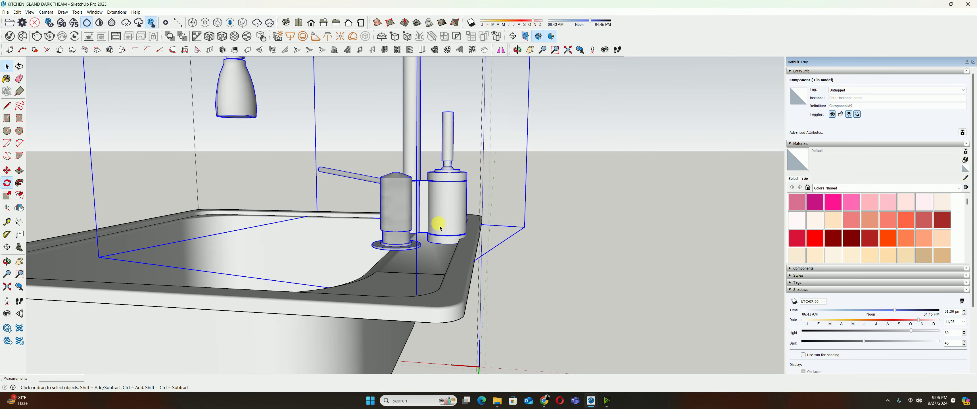
key("Delete")
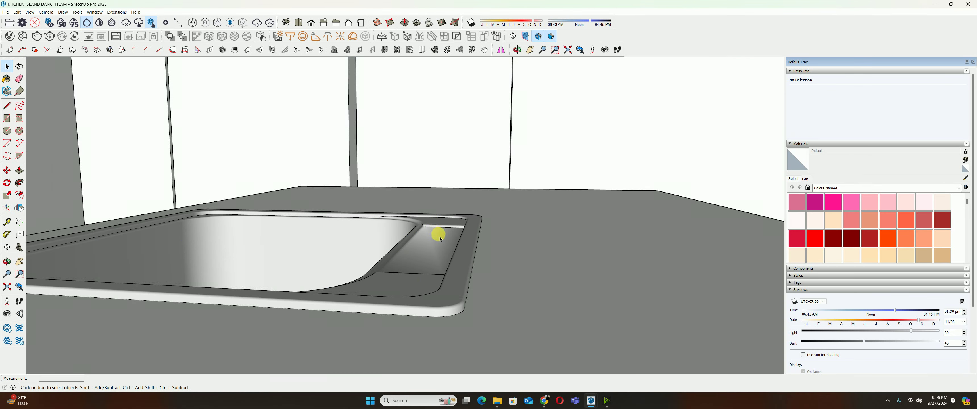
Delete the old sink from the countertop opening
mouse_move(437, 229)
middle_mouse_down()
mouse_move(542, 278)
mouse_move(492, 257)
middle_mouse_up()
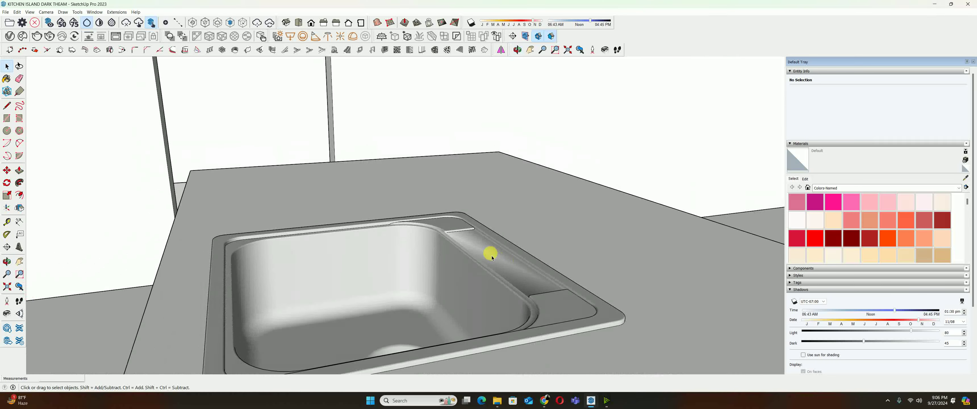
left_click(459, 258)
key("Delete")
mouse_move(415, 258)
middle_mouse_down()
mouse_move(556, 284)
mouse_move(537, 260)
middle_mouse_up()
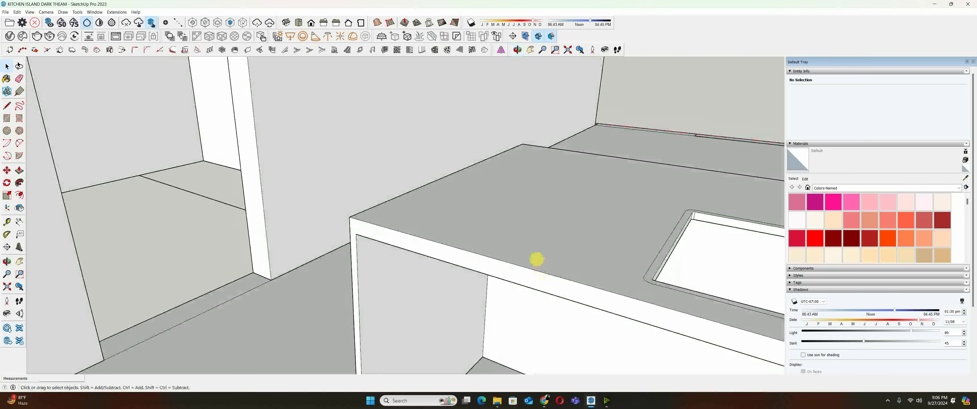
Close the Component_10 (1) sink window and zoom around the kitchen model
left_click(2, 11)
left_click(587, 405)
left_click(632, 365)
left_click(970, 4)
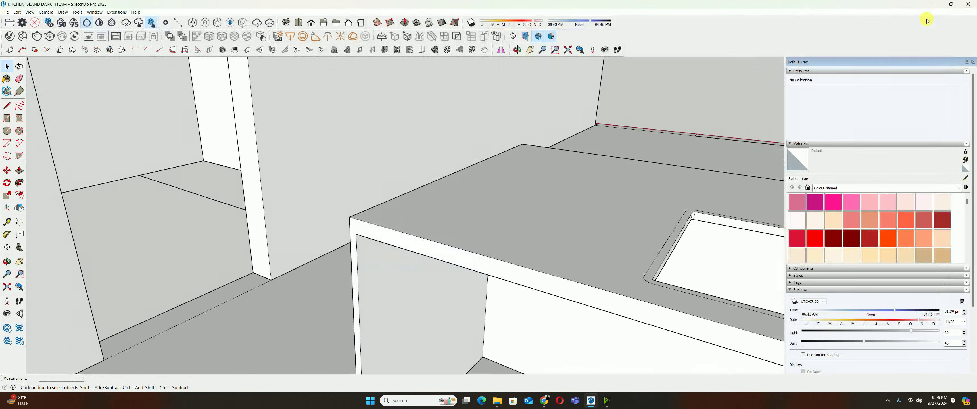
scroll(581, 276, "down", 2)
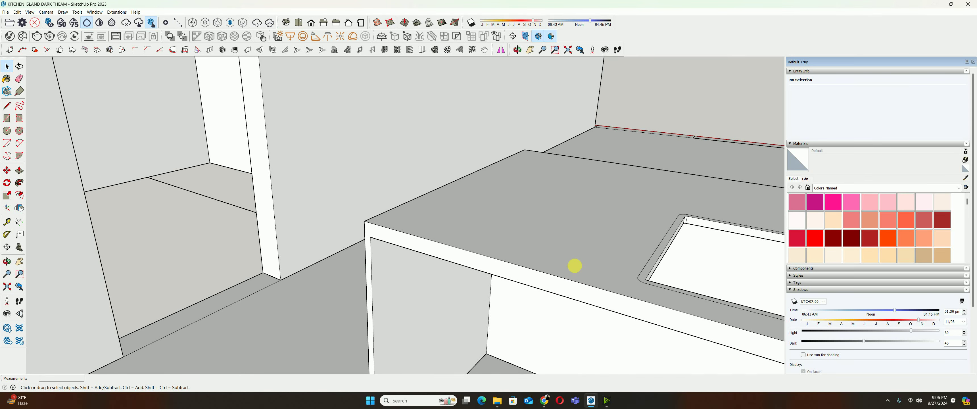
scroll(517, 262, "up", 5)
scroll(516, 264, "up", 2)
scroll(512, 265, "up", 2)
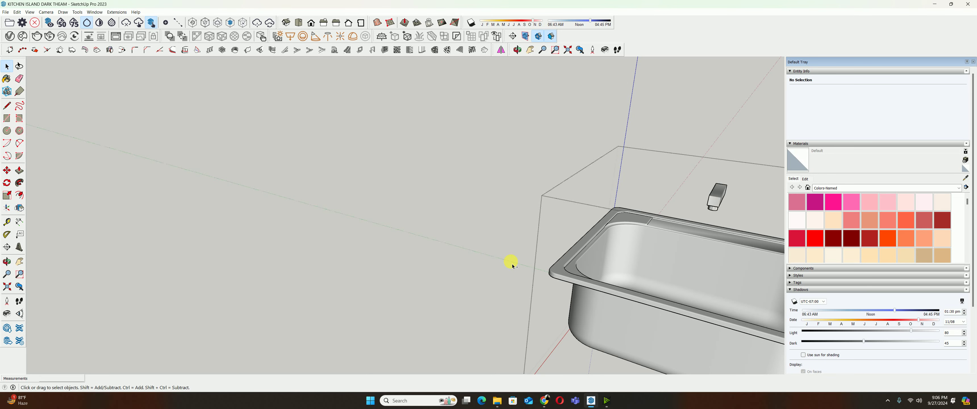
scroll(512, 265, "down", 3)
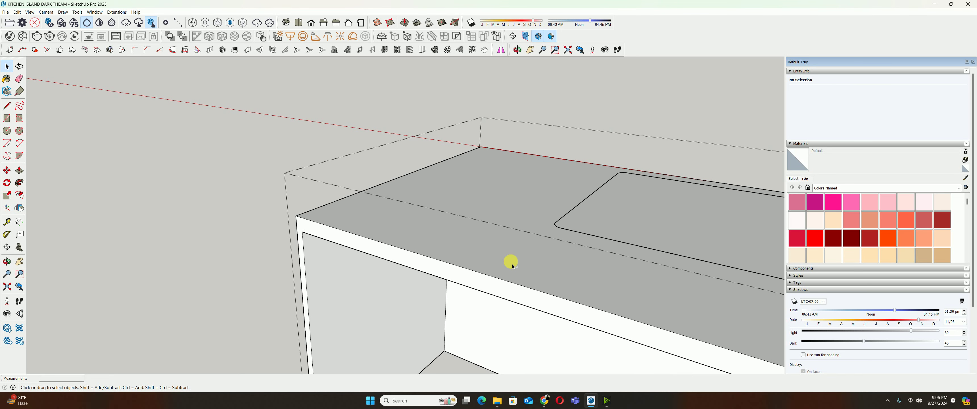
scroll(512, 266, "up", 2)
scroll(513, 265, "up", 2)
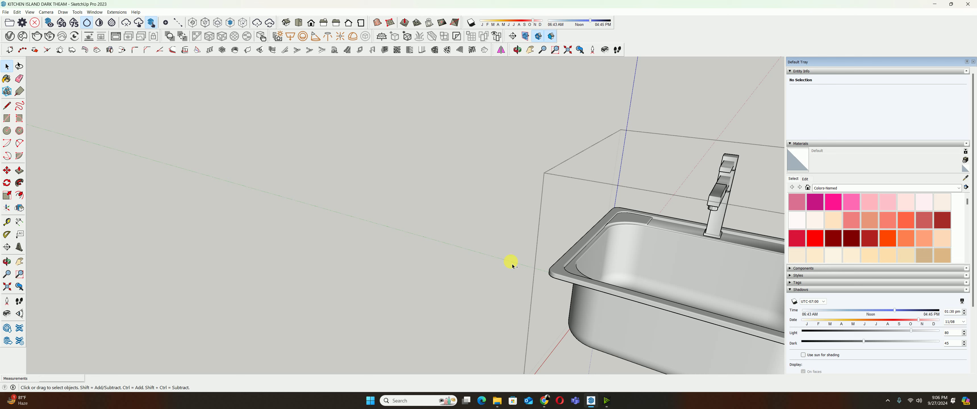
scroll(513, 266, "down", 2)
scroll(512, 266, "down", 1)
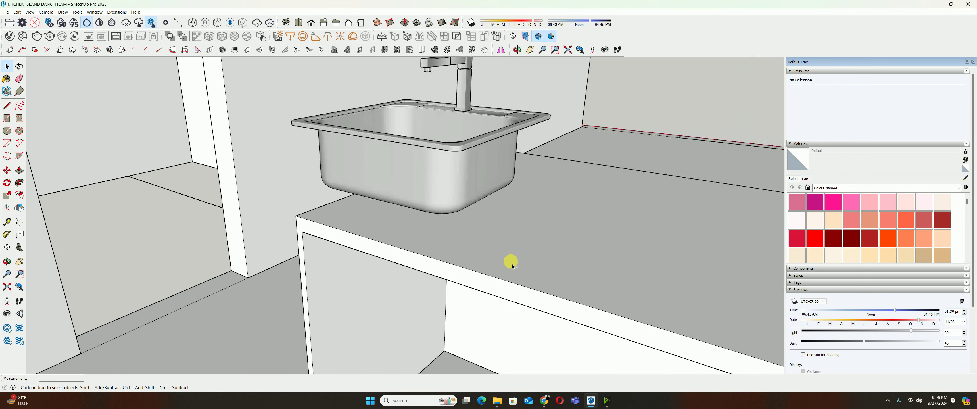
Import Component_10 (1).skp from the Downloads folder
left_click(5, 12)
left_click(15, 117)
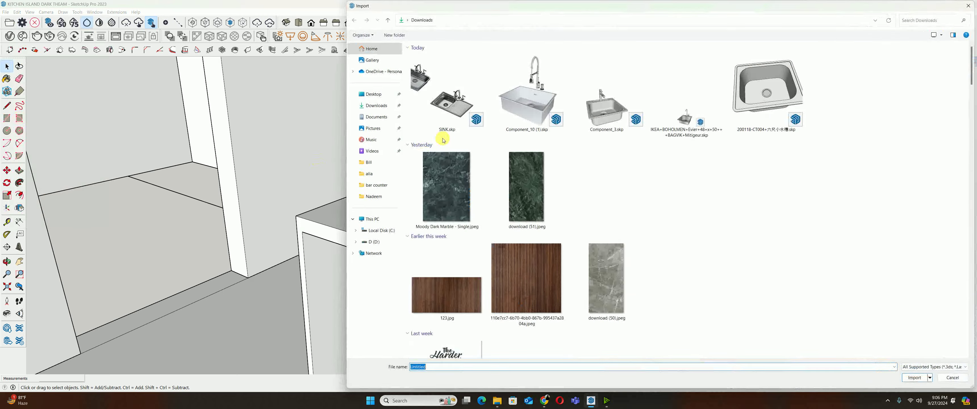
left_click(551, 110)
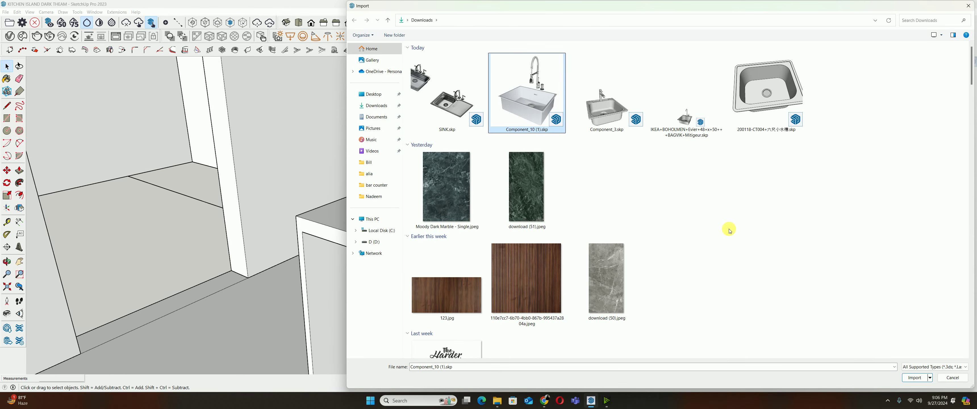
left_click(915, 378)
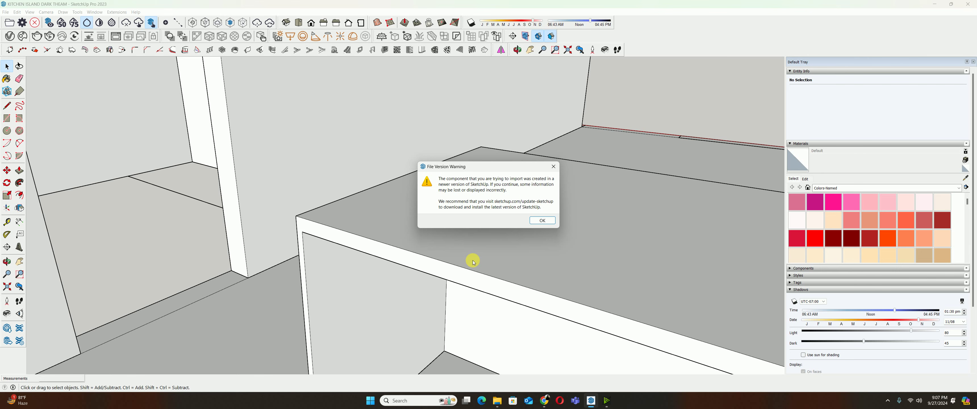
Place the imported sink in the model and move it to the counter corner
key("Return")
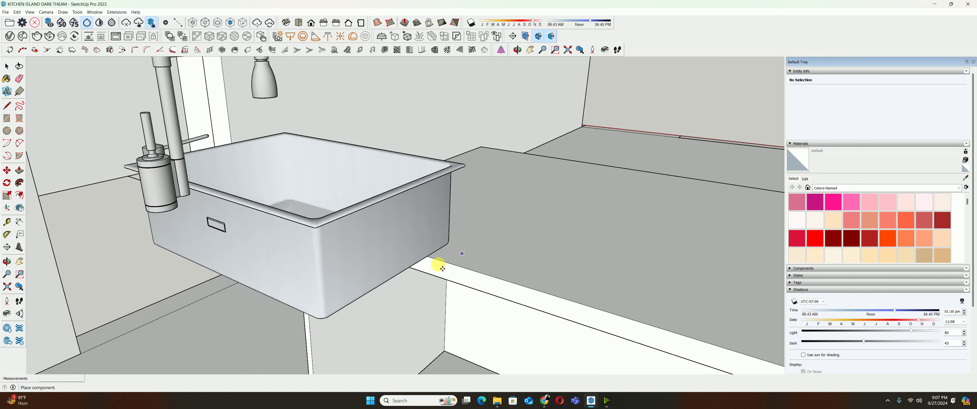
left_click(305, 219)
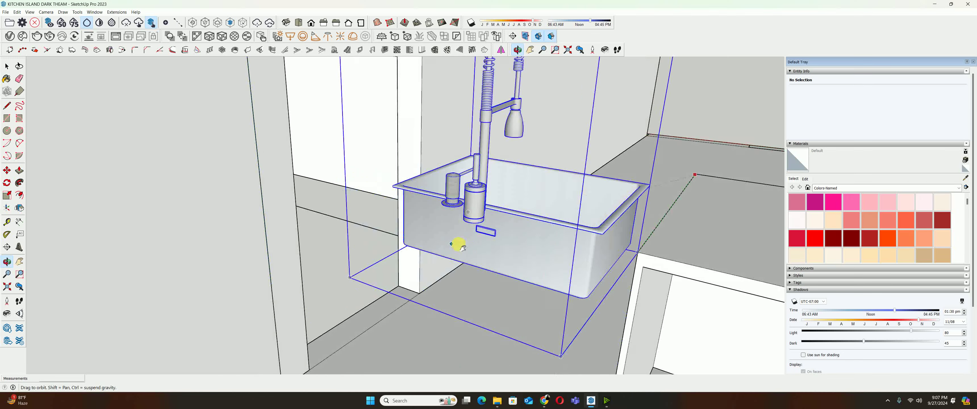
left_click(362, 272)
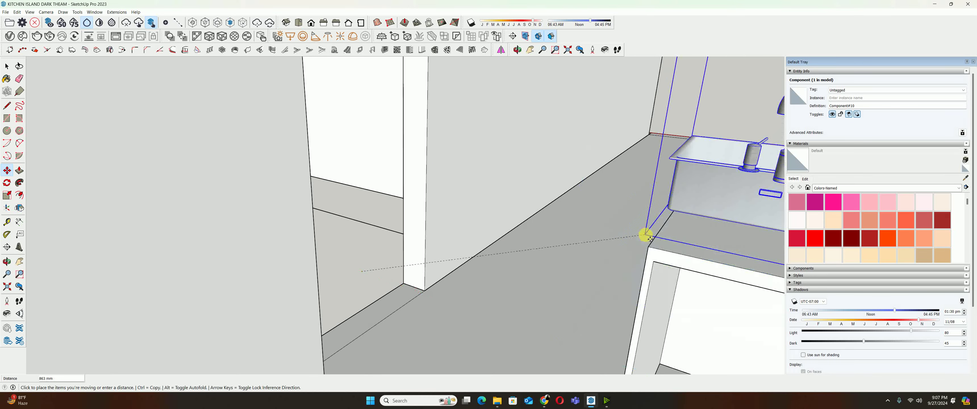
mouse_move(646, 245)
middle_mouse_down()
mouse_move(686, 264)
mouse_move(447, 253)
middle_mouse_up()
scroll(406, 245, "up", 3)
key("space")
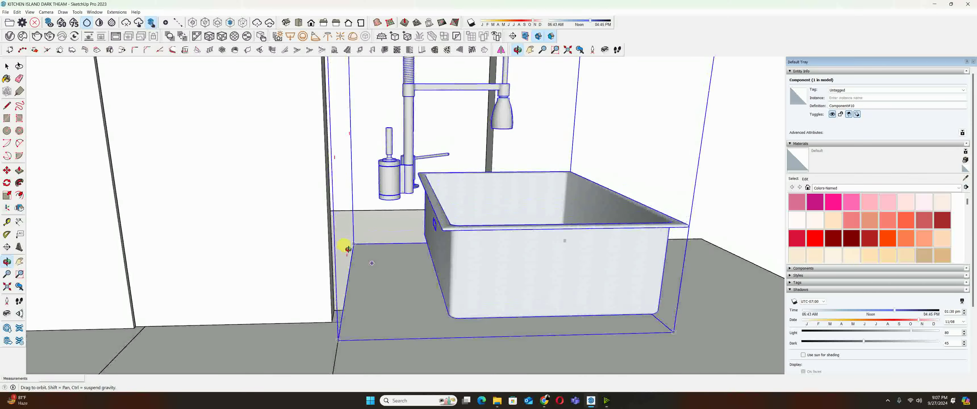
scroll(511, 258, "up", 2)
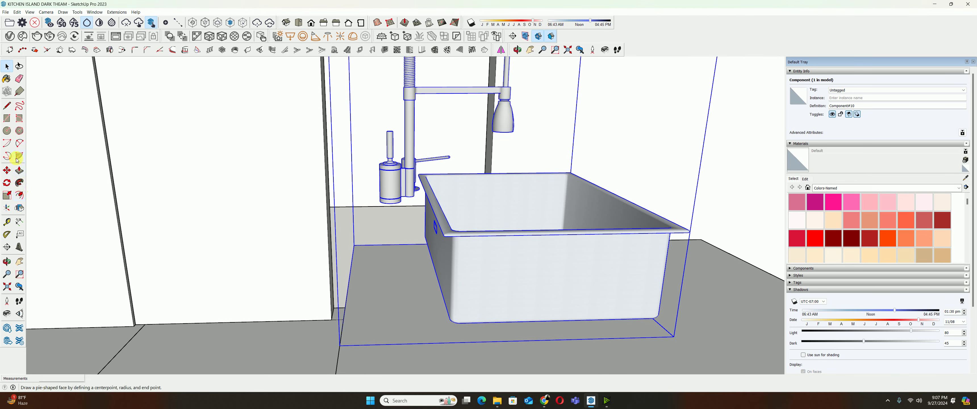
Flip the sink along the green axis so the faucet sits on the other side
left_click(18, 208)
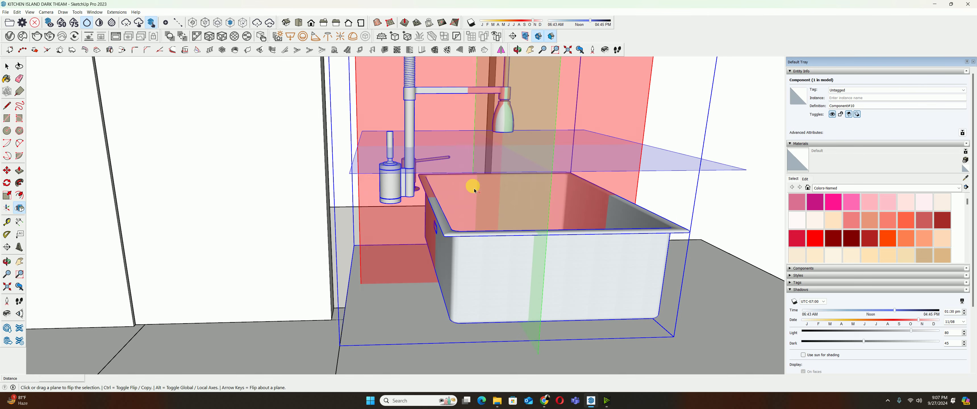
left_click(543, 211)
mouse_move(359, 239)
middle_mouse_down()
mouse_move(428, 251)
mouse_move(600, 234)
mouse_move(445, 242)
mouse_move(650, 210)
mouse_move(462, 214)
middle_mouse_up()
Select the sink and lower it with the Move tool
key("space")
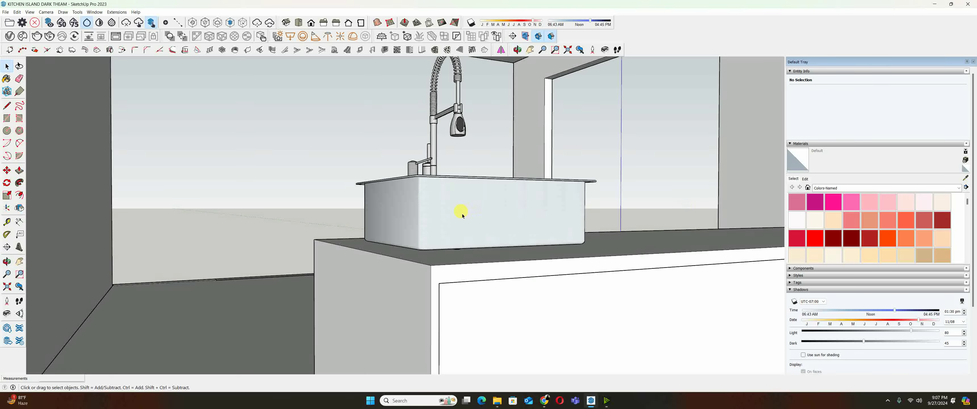
left_click(433, 206)
key("m")
scroll(418, 214, "up", 3)
mouse_move(412, 228)
middle_mouse_down()
mouse_move(408, 207)
mouse_move(343, 260)
mouse_move(395, 245)
mouse_move(406, 184)
mouse_move(430, 255)
mouse_move(408, 255)
mouse_move(392, 284)
middle_mouse_up()
scroll(327, 257, "up", 3)
scroll(367, 249, "down", 2)
scroll(407, 164, "up", 2)
left_click(410, 159)
left_click(368, 317)
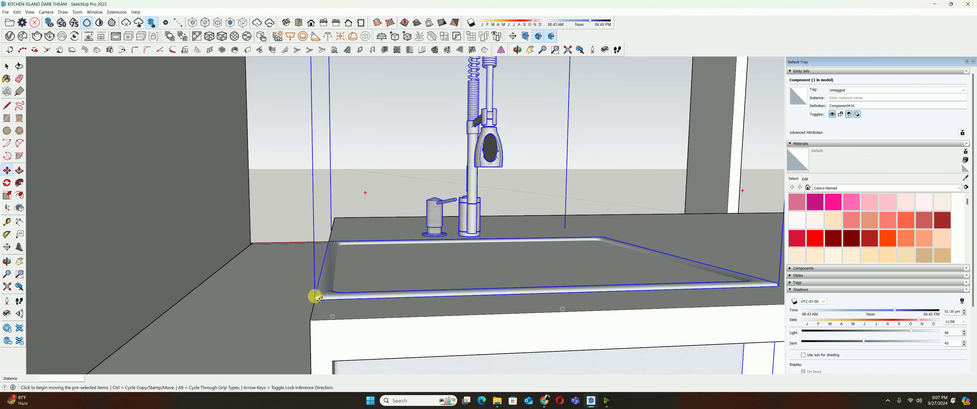
Move the sink beneath the countertop opening, checking from underneath
left_click(318, 293)
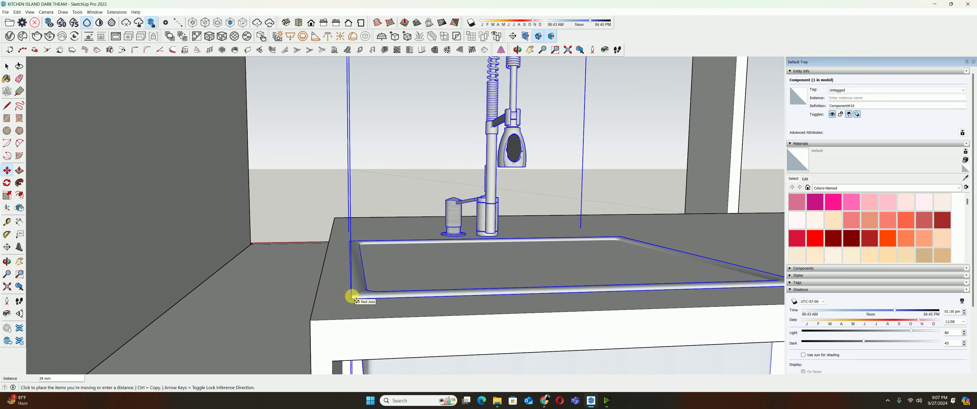
mouse_move(352, 297)
middle_mouse_down()
mouse_move(421, 321)
mouse_move(360, 240)
mouse_move(452, 295)
mouse_move(395, 219)
mouse_move(427, 288)
middle_mouse_up()
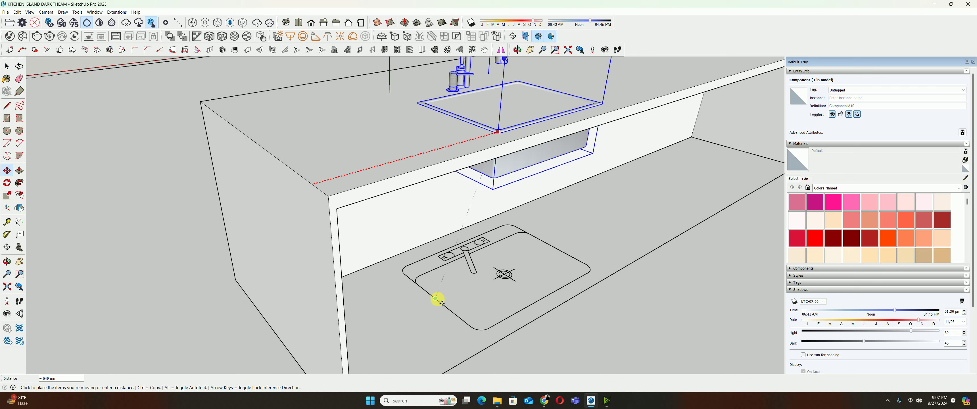
left_click(441, 303)
scroll(493, 144, "up", 3)
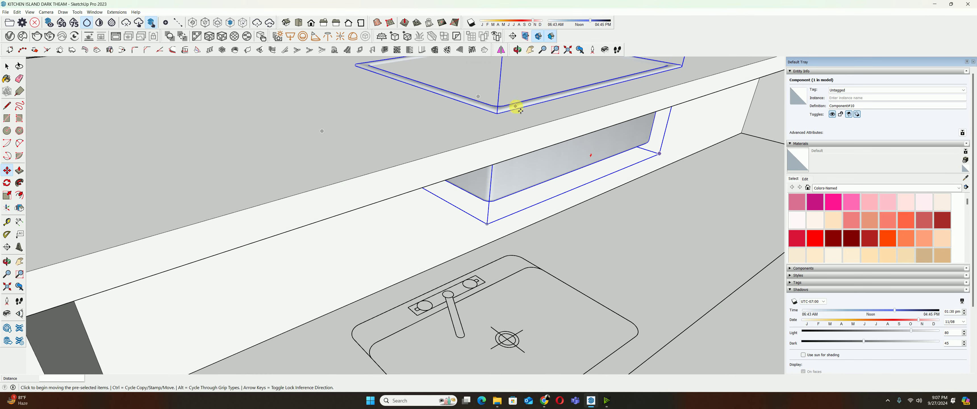
scroll(510, 117, "up", 2)
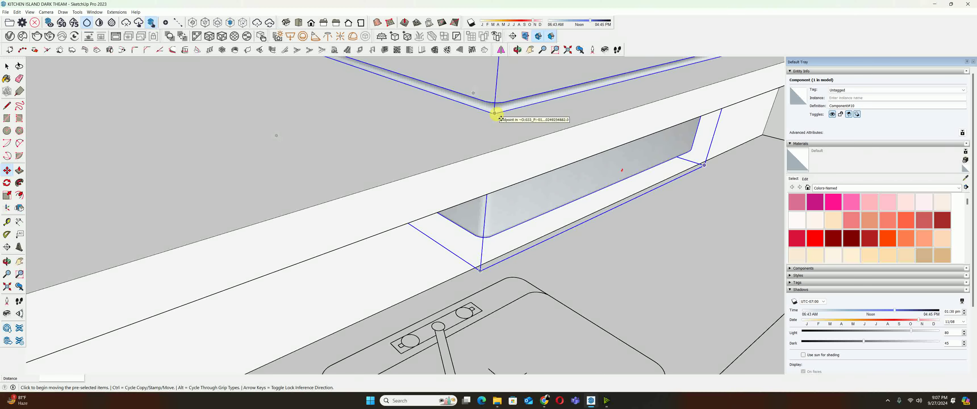
Move the sink by its rim corner into the countertop cut-out
left_click(495, 113)
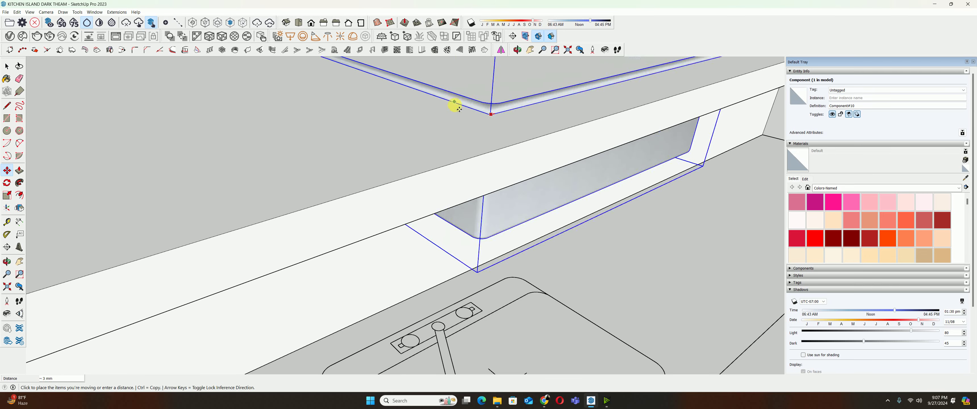
scroll(468, 149, "down", 2)
scroll(468, 149, "down", 3)
middle_click_drag(501, 211, 465, 131)
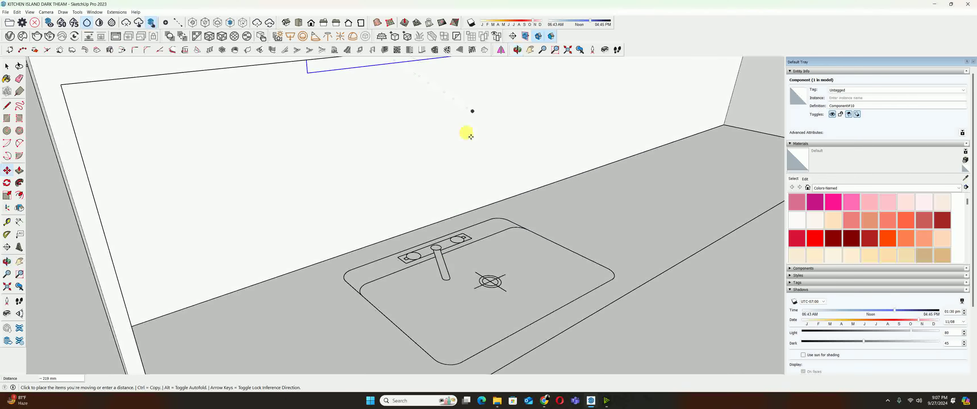
left_click(462, 363)
scroll(469, 213, "down", 3)
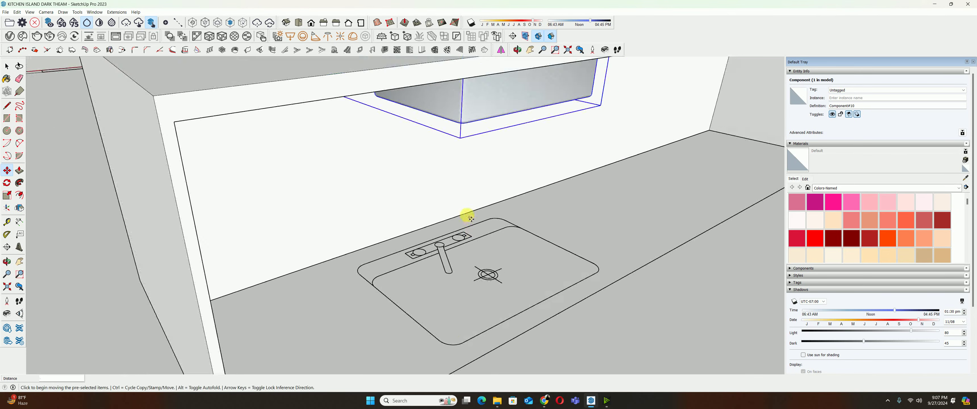
mouse_move(469, 213)
middle_mouse_down()
mouse_move(415, 286)
mouse_move(376, 192)
middle_mouse_up()
scroll(408, 175, "up", 3)
Select the sink from below and open its component for editing
key("space")
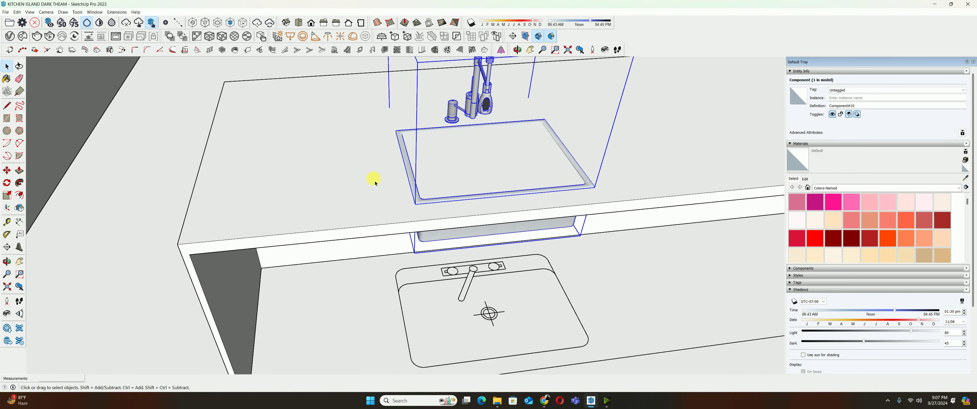
scroll(375, 178, "up", 3)
scroll(356, 192, "down", 3)
key("ctrl+t")
scroll(414, 188, "down", 5)
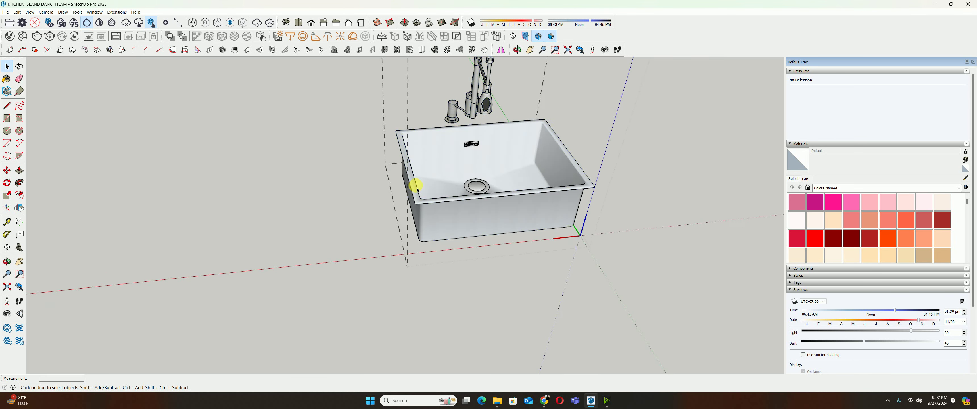
mouse_move(414, 188)
middle_mouse_down()
mouse_move(376, 109)
mouse_move(371, 192)
mouse_move(424, 63)
mouse_move(378, 203)
middle_mouse_up()
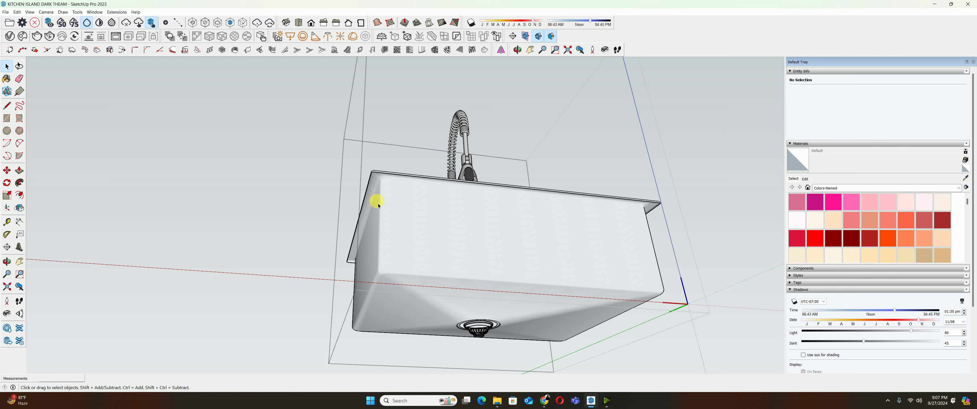
scroll(377, 203, "up", 4)
left_click(378, 181)
scroll(399, 174, "down", 1)
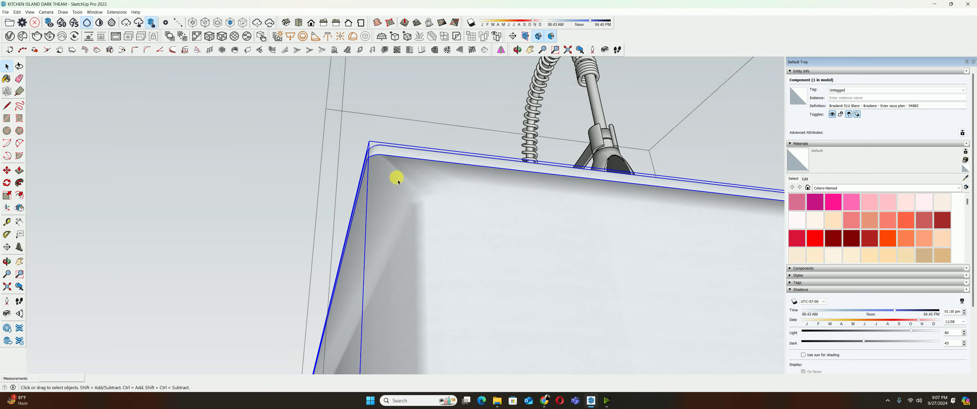
scroll(362, 158, "up", 3)
double_click(382, 167)
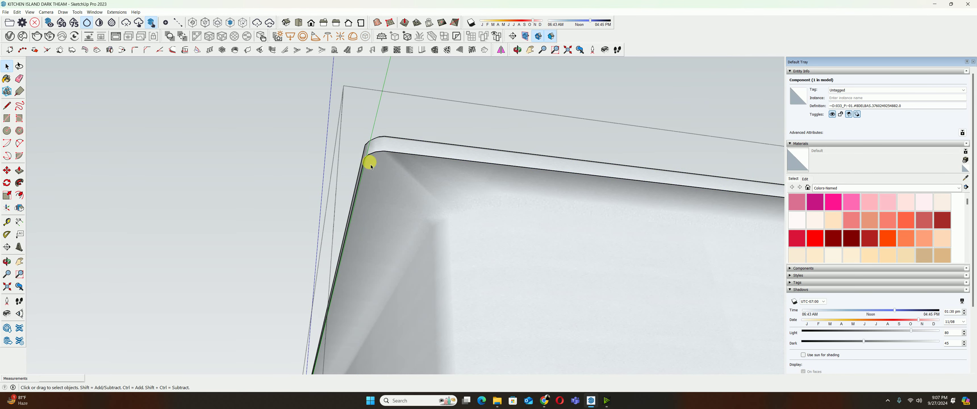
Select the edges outlining the sink's top rim
left_click(372, 157)
double_click(381, 157)
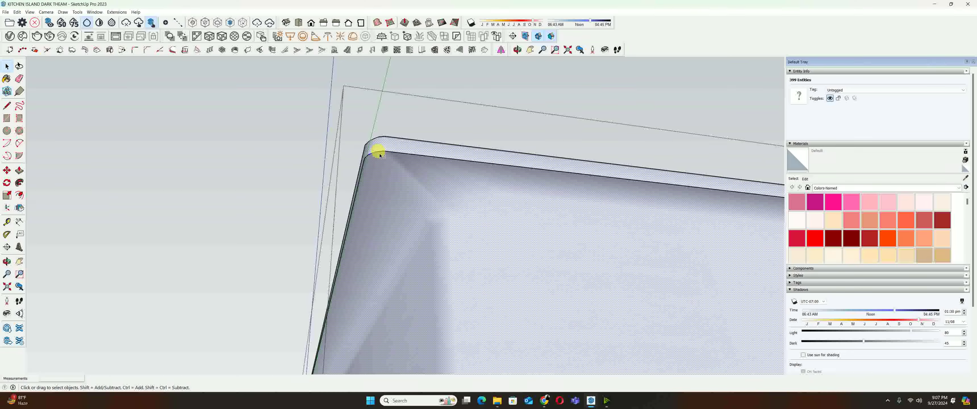
middle_click_drag(380, 155, 360, 177)
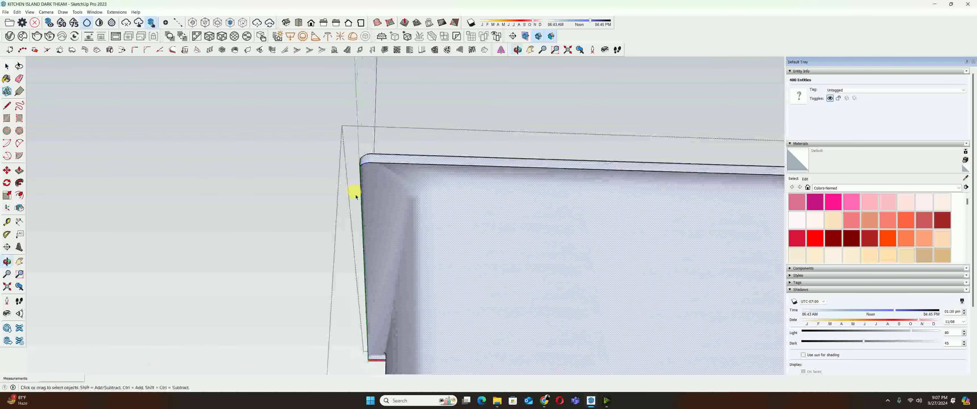
left_click(358, 175)
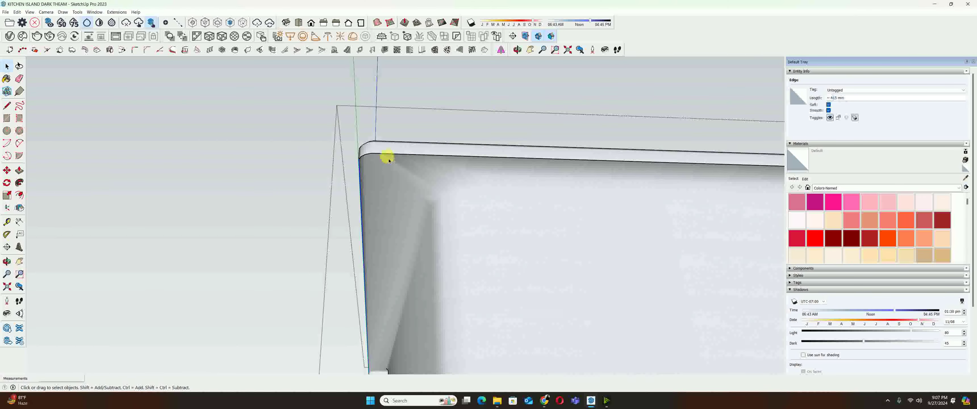
mouse_move(388, 163)
middle_mouse_down()
mouse_move(351, 114)
mouse_move(225, 94)
mouse_move(307, 131)
mouse_move(309, 269)
mouse_move(288, 262)
mouse_move(323, 250)
mouse_move(300, 201)
mouse_move(343, 287)
mouse_move(366, 260)
mouse_move(434, 290)
mouse_move(242, 247)
mouse_move(35, 50)
middle_mouse_up()
Add the bottom rim edge to the selection and paste the sink rim outline onto the countertop
left_click(292, 260, "ctrl")
scroll(323, 247, "down", 5)
scroll(327, 245, "down", 3)
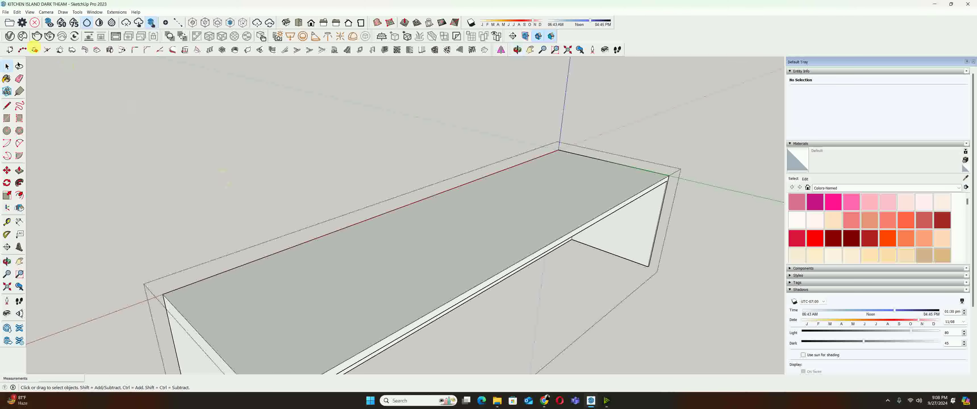
left_click(17, 12)
left_click(34, 57)
scroll(336, 227, "up", 2)
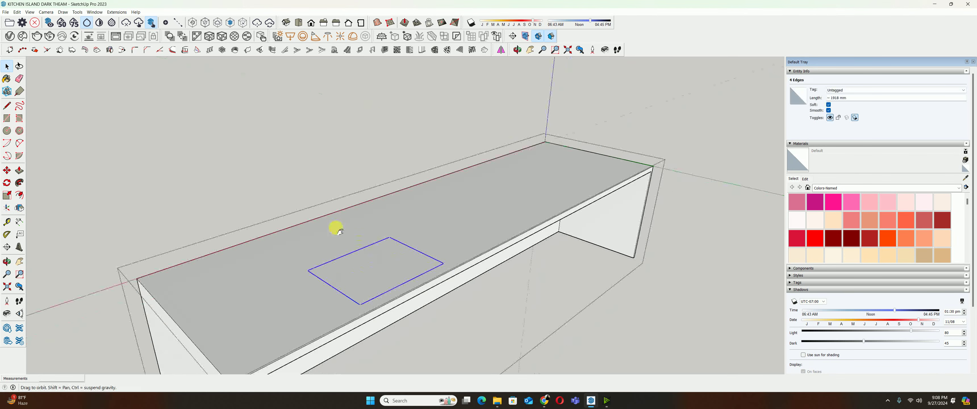
scroll(322, 286, "up", 3)
scroll(331, 287, "up", 3)
scroll(331, 287, "up", 2)
scroll(327, 285, "up", 3)
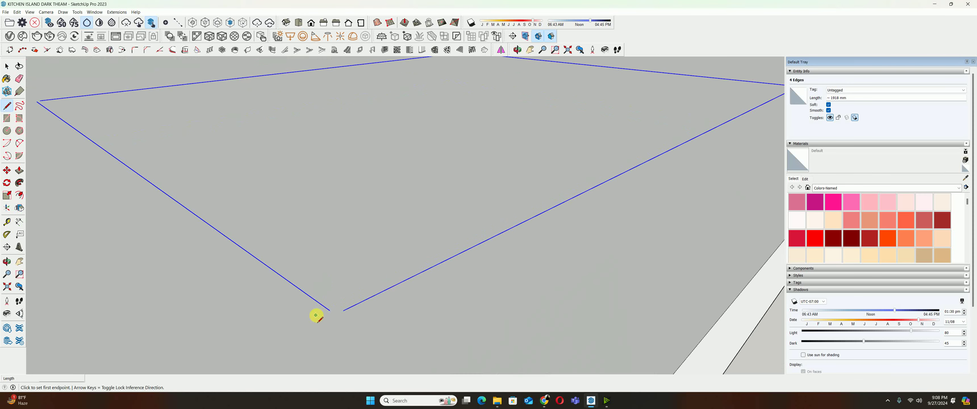
scroll(318, 311, "up", 1)
Fix a short line at the rectangle corner and erase the stray edge segment
key("l")
key("space")
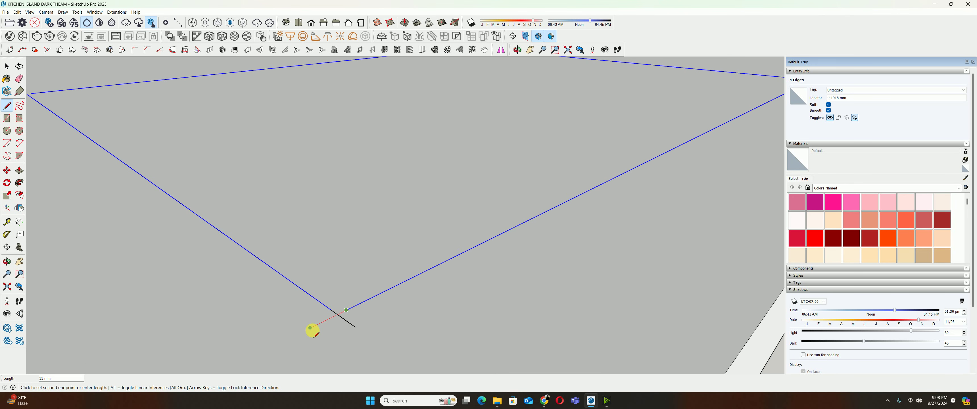
left_click(312, 331)
key("space")
scroll(339, 330, "up", 1)
left_click(355, 326)
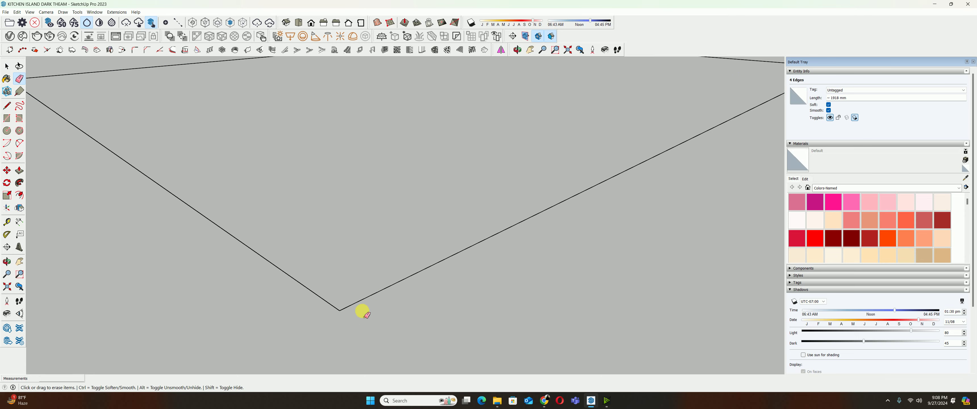
scroll(360, 310, "down", 3)
middle_click_drag(414, 279, 464, 218)
scroll(493, 243, "up", 3)
middle_click_drag(523, 269, 365, 279)
key("l")
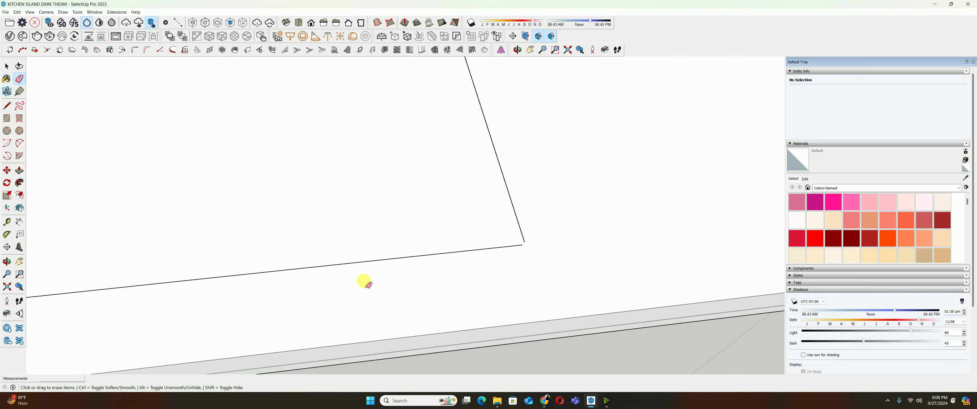
middle_click_drag(451, 280, 528, 240)
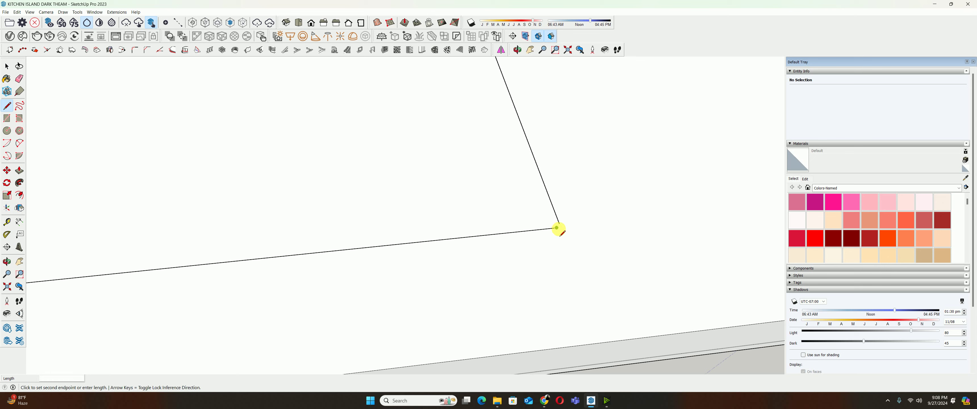
scroll(569, 226, "up", 1)
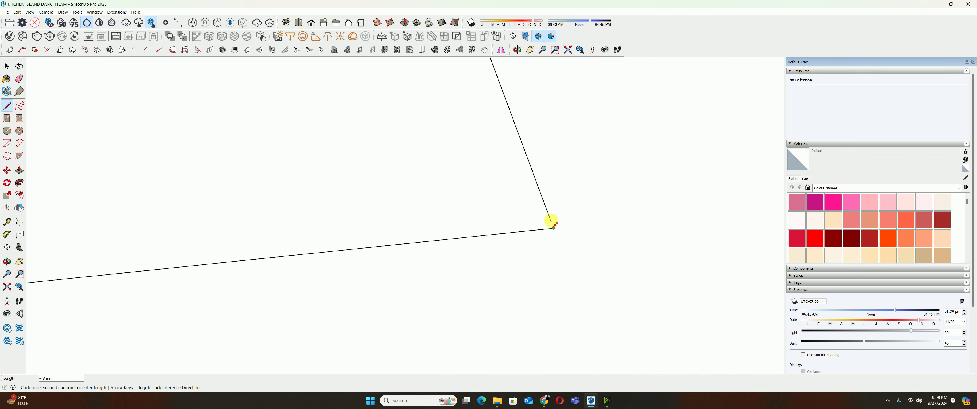
mouse_move(553, 227)
middle_mouse_down()
mouse_move(528, 175)
mouse_move(521, 303)
middle_mouse_up()
Retry line drawing at the rectangle corner, then undo the stray edges there
key("space")
scroll(502, 149, "down", 3)
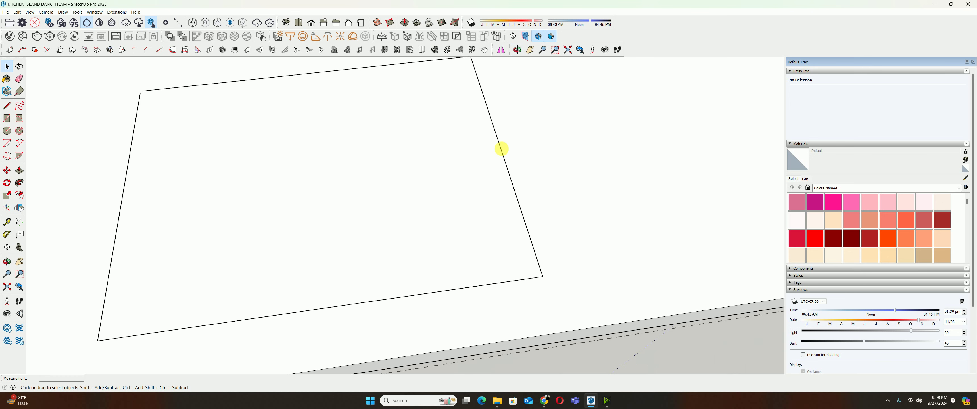
scroll(518, 236, "up", 3)
scroll(518, 237, "up", 2)
key("l")
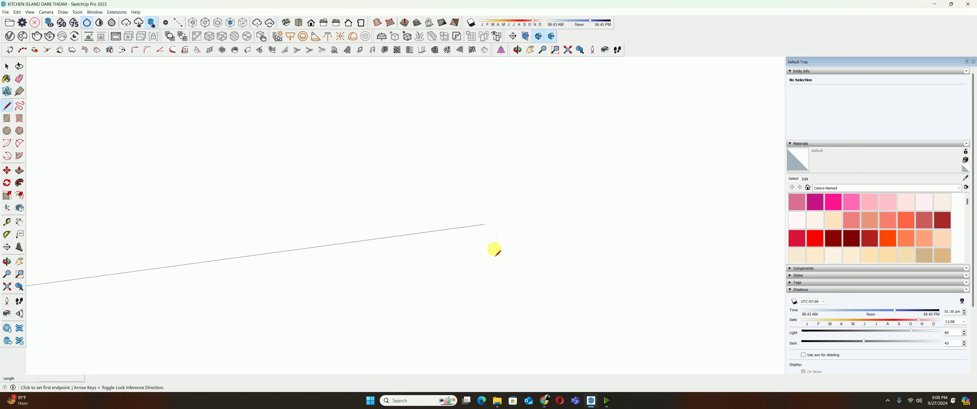
scroll(496, 243, "up", 1)
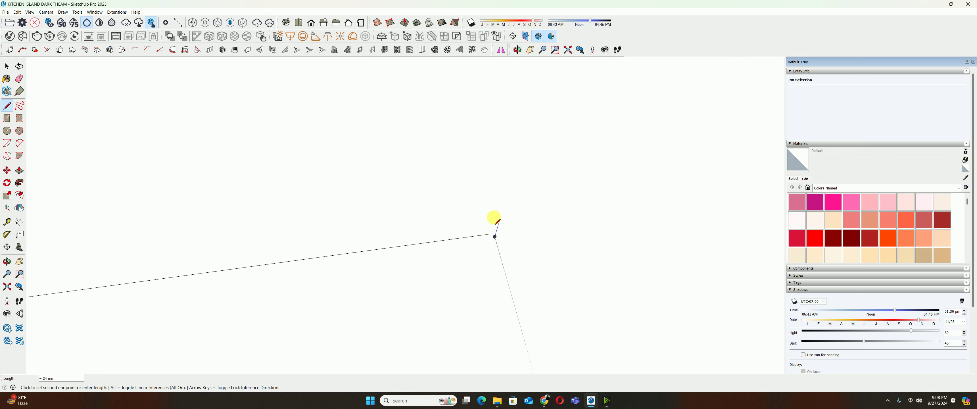
mouse_move(494, 224)
middle_mouse_down()
mouse_move(497, 249)
mouse_move(489, 228)
middle_mouse_up()
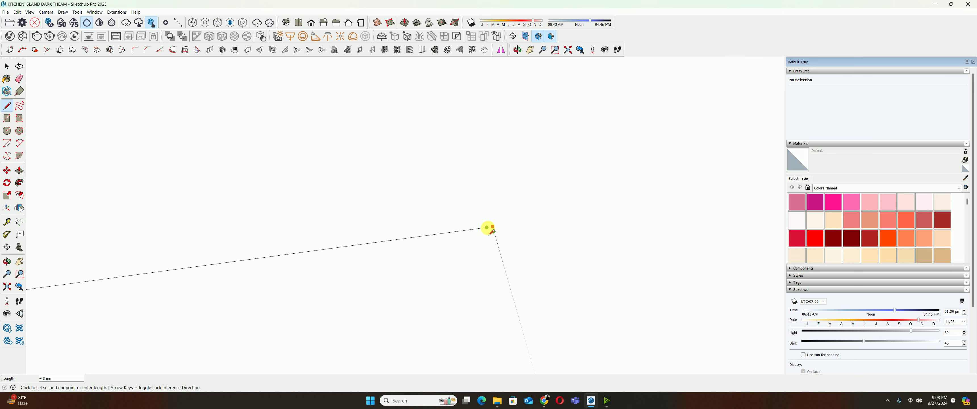
key("space")
scroll(485, 226, "down", 2)
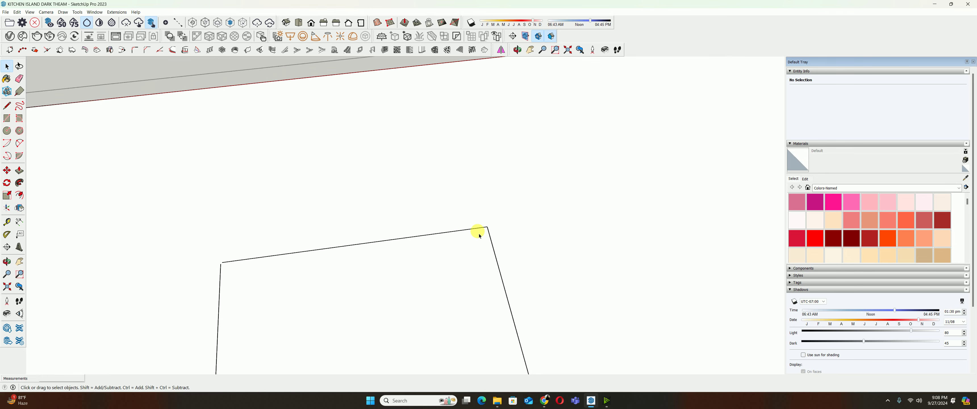
scroll(474, 222, "down", 2)
scroll(417, 232, "up", 2)
scroll(393, 235, "up", 1)
scroll(399, 250, "up", 1)
key("l")
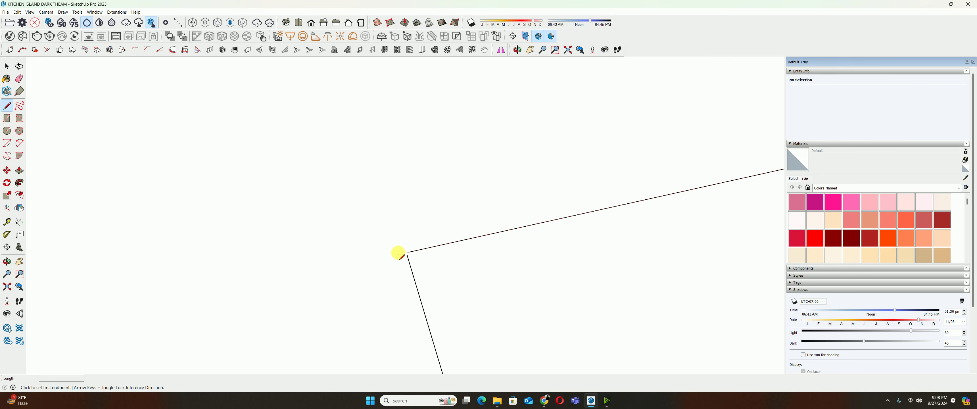
left_click(408, 252)
scroll(418, 260, "up", 1)
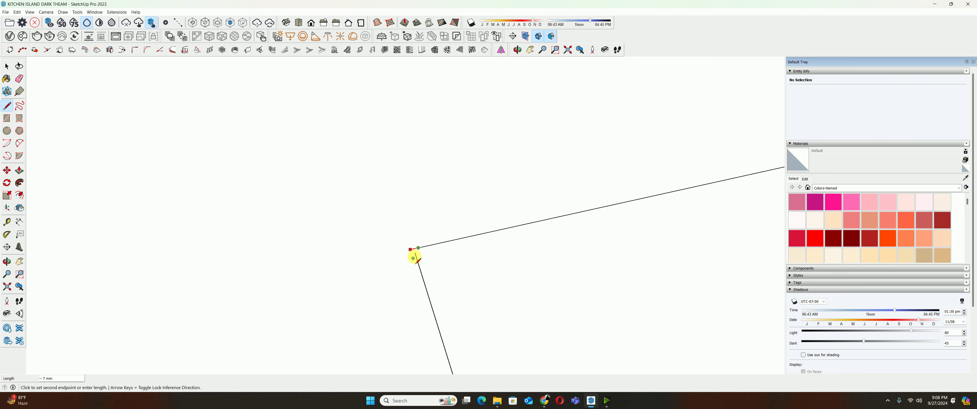
key("ctrl+z")
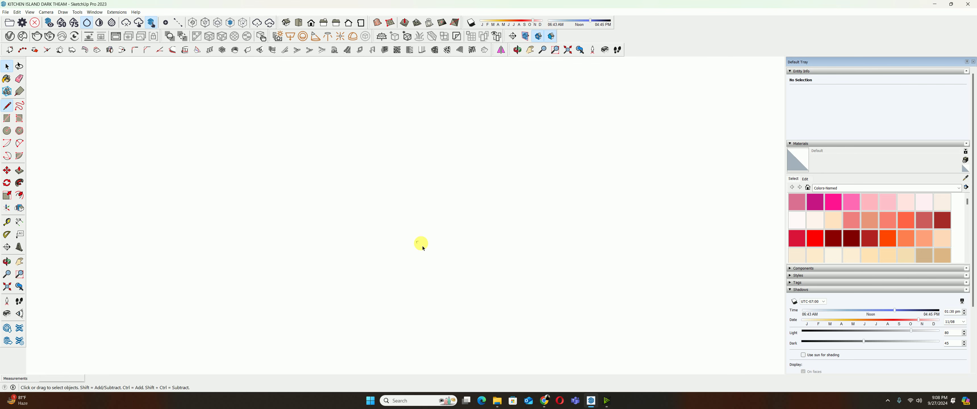
scroll(422, 246, "down", 5)
scroll(437, 247, "down", 3)
scroll(402, 280, "up", 5)
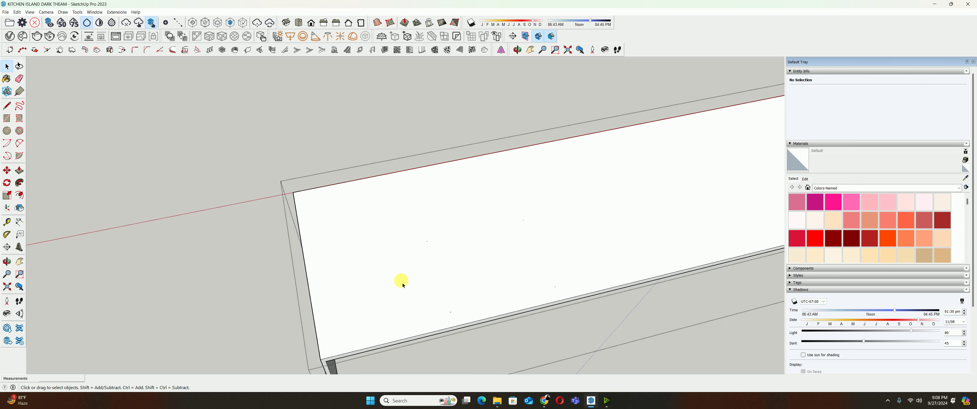
scroll(402, 284, "down", 1)
Select the rectangle outline on the countertop and move it up above the counter
left_click_drag(401, 227, 567, 323)
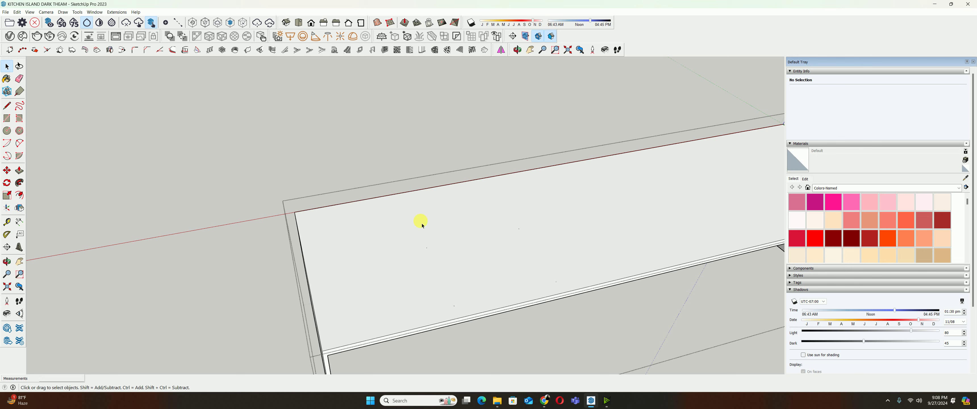
mouse_move(523, 272)
middle_mouse_down()
mouse_move(516, 223)
mouse_move(558, 197)
mouse_move(524, 246)
middle_mouse_up()
key("m")
left_click(535, 275)
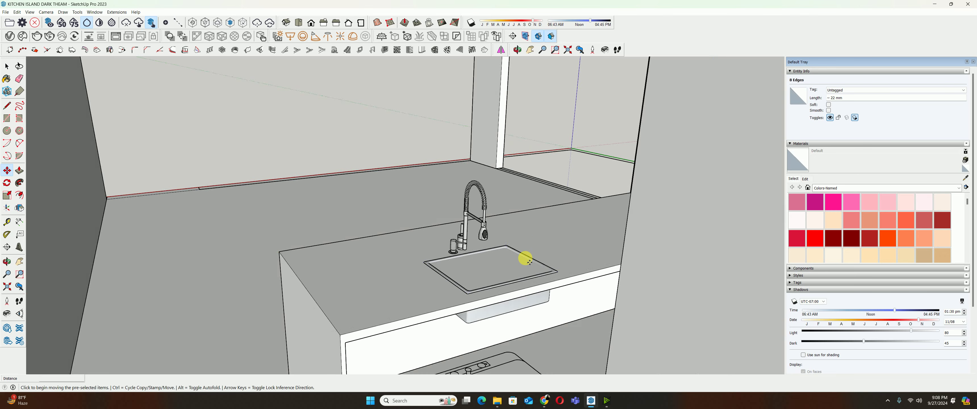
key("Escape")
key("space")
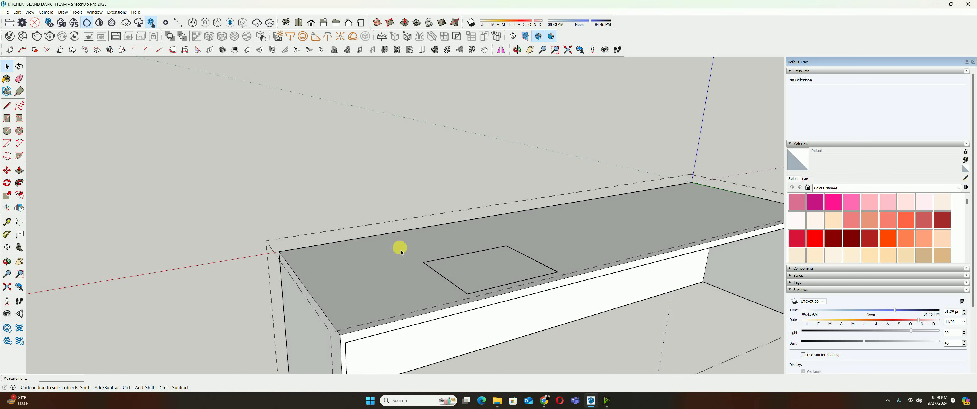
left_click(446, 262)
scroll(535, 285, "up", 2)
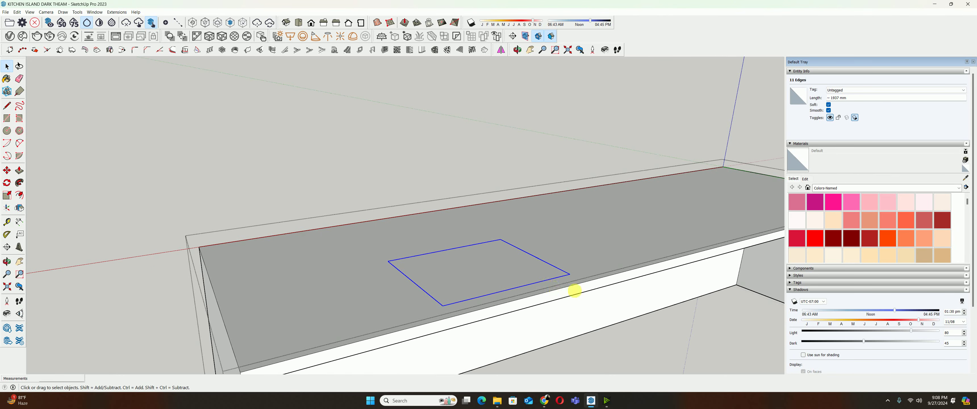
key("m")
left_click(558, 267)
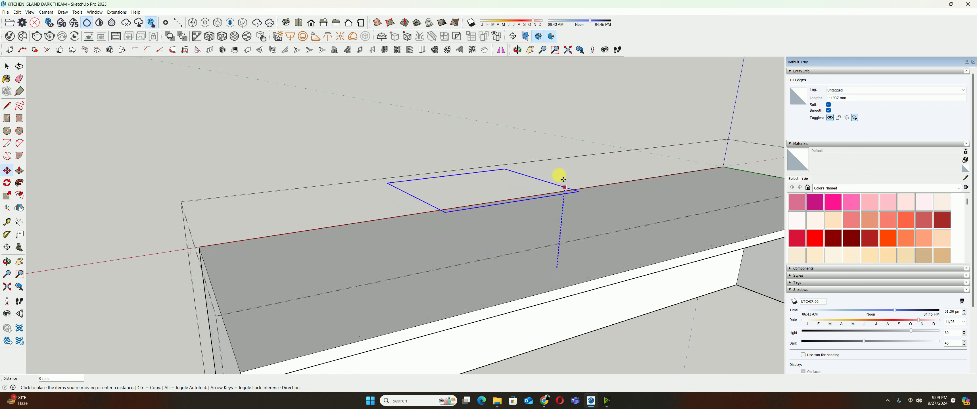
left_click(554, 133)
scroll(515, 161, "up", 3)
key("space")
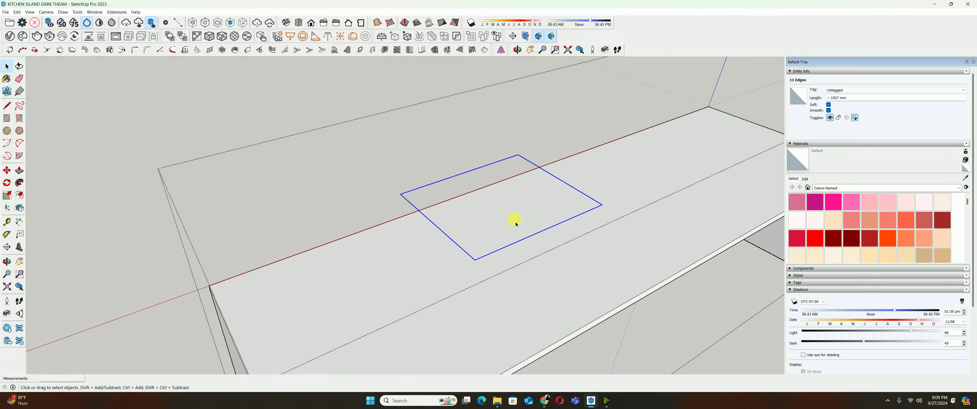
Select the building group and view the kitchen island head-on
scroll(515, 224, "down", 5)
middle_click_drag(465, 207, 452, 186)
scroll(406, 178, "up", 5)
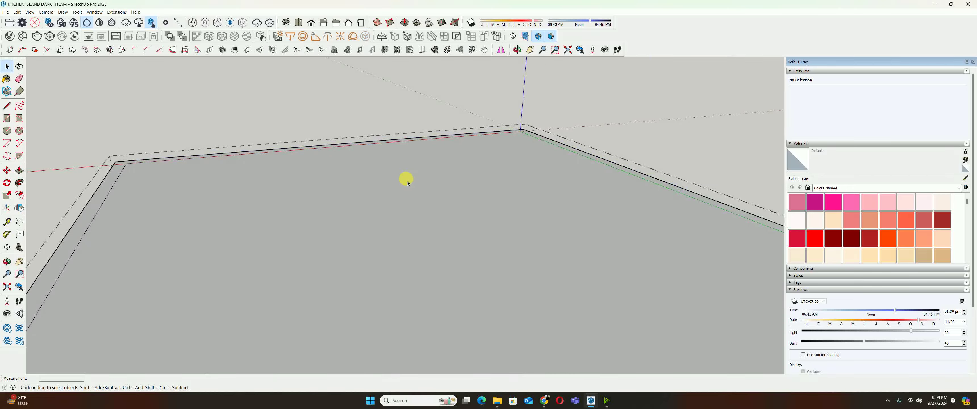
scroll(463, 192, "down", 5)
scroll(441, 224, "up", 5)
scroll(350, 277, "down", 5)
scroll(364, 281, "up", 5)
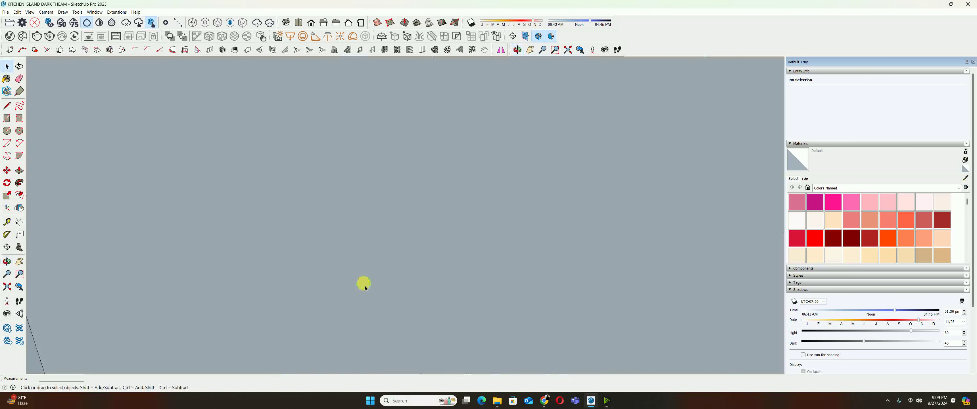
left_click(7, 286)
scroll(455, 198, "up", 3)
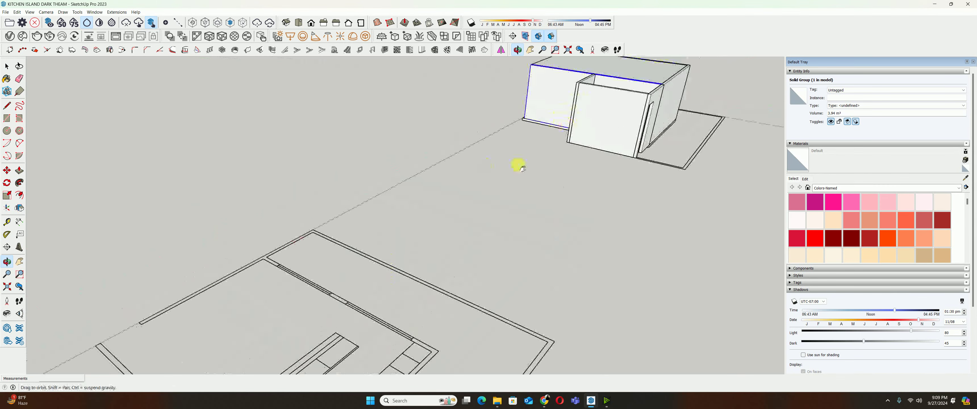
scroll(519, 165, "up", 3)
middle_click_drag(376, 229, 382, 240)
scroll(382, 240, "up", 3)
scroll(392, 239, "up", 3)
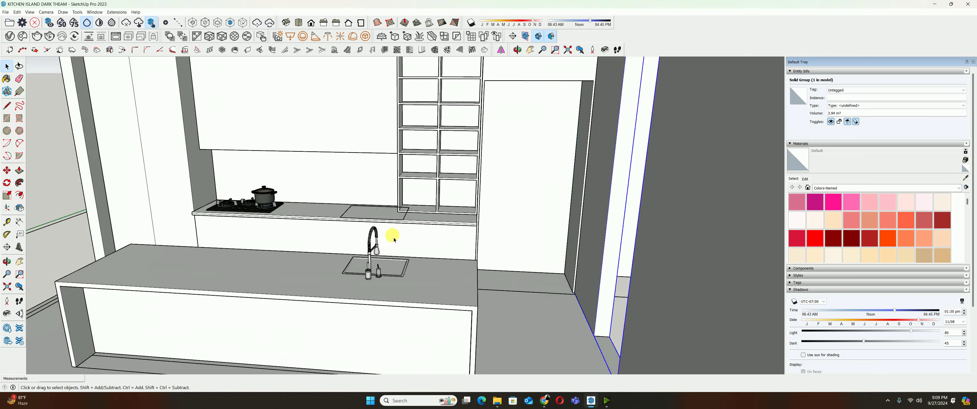
scroll(365, 257, "up", 2)
Enter the island group and redraw the floating rectangle's edges so the outline becomes a face
scroll(340, 281, "down", 5)
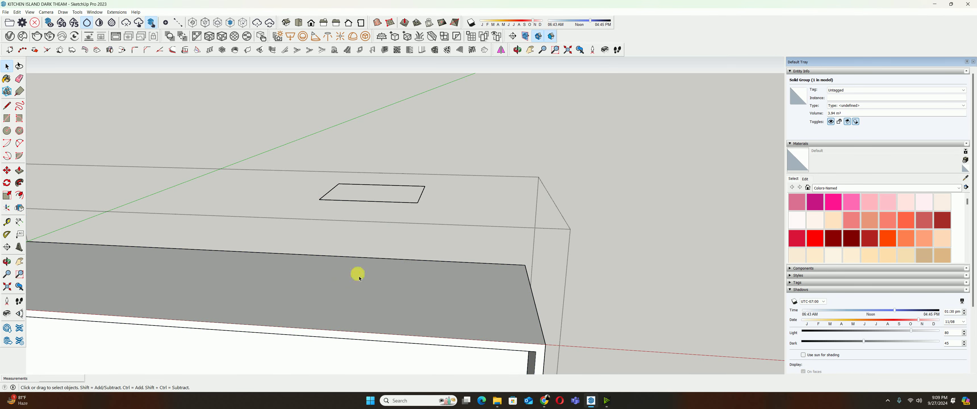
double_click(355, 272)
middle_click_drag(356, 273, 262, 310)
scroll(399, 192, "up", 5)
scroll(369, 183, "up", 2)
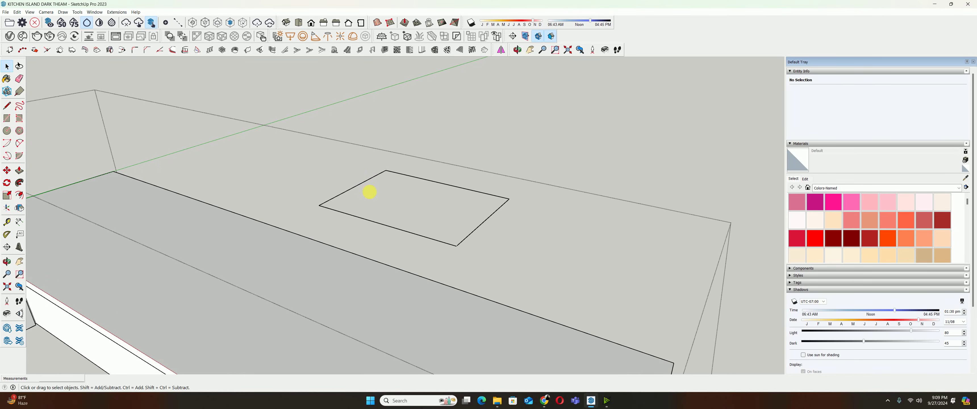
left_click(386, 171)
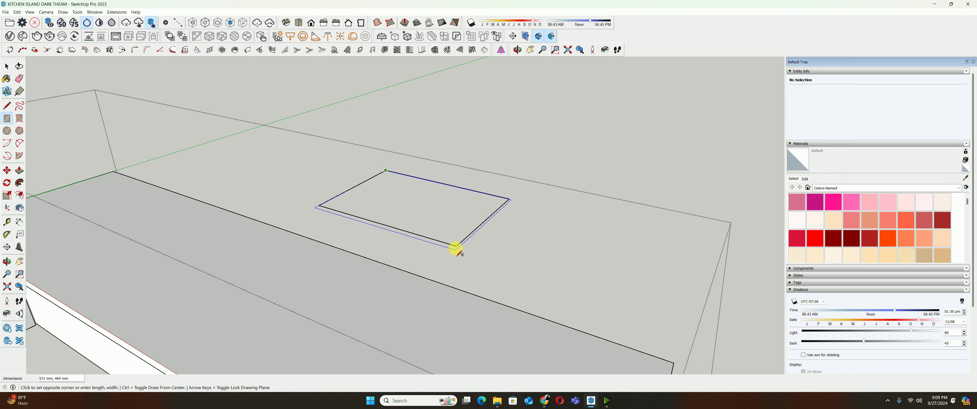
scroll(455, 249, "up", 2)
key("space")
scroll(443, 246, "up", 5)
scroll(430, 268, "up", 2)
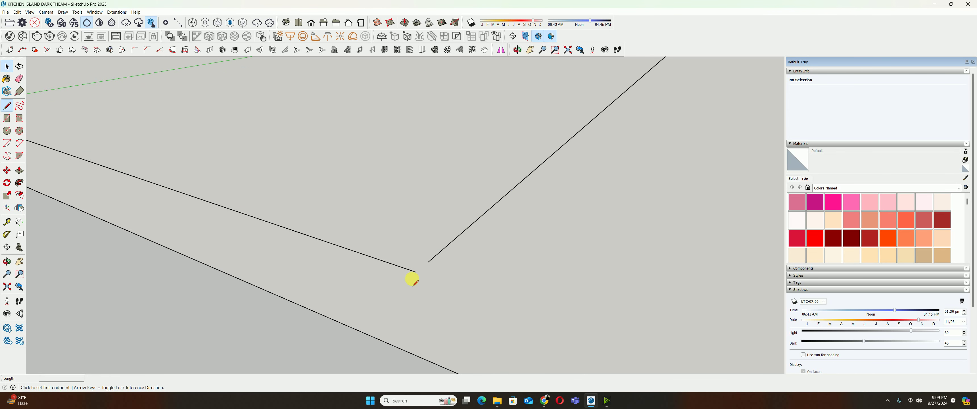
key("space")
scroll(430, 262, "down", 2)
scroll(465, 240, "down", 3)
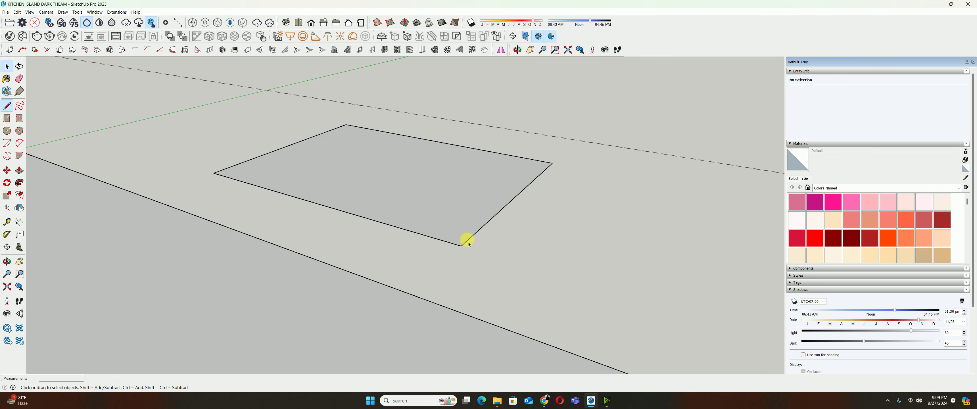
scroll(432, 218, "down", 3)
Move the new rectangle face lower, then reselect it
left_click(434, 213)
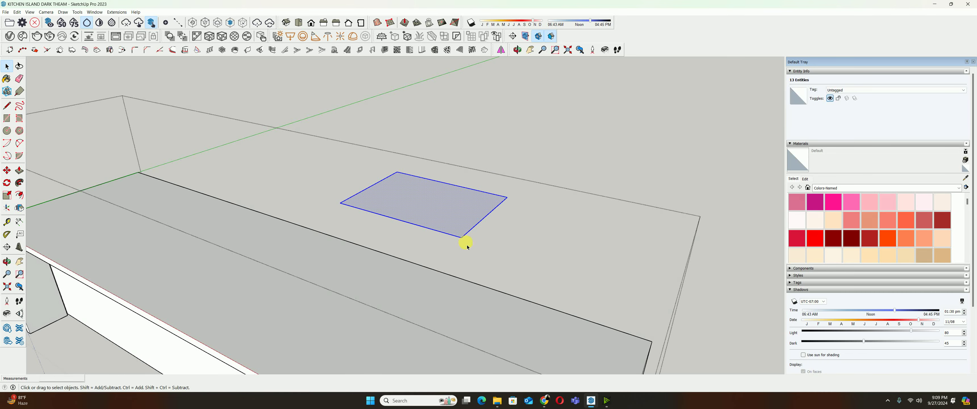
key("m")
left_click(462, 238)
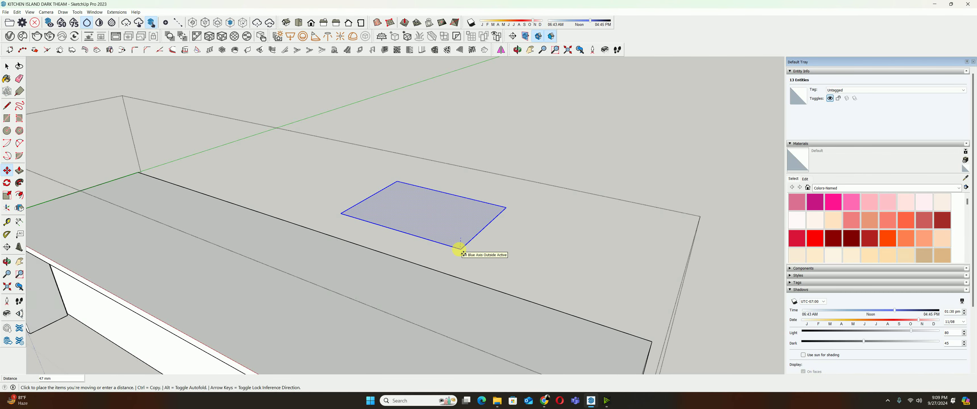
left_click(452, 322)
key("space")
left_click(427, 311)
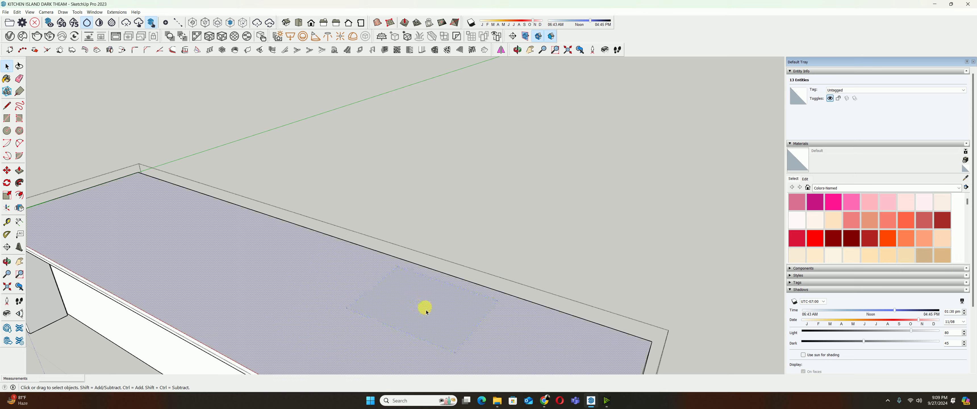
left_click(490, 297)
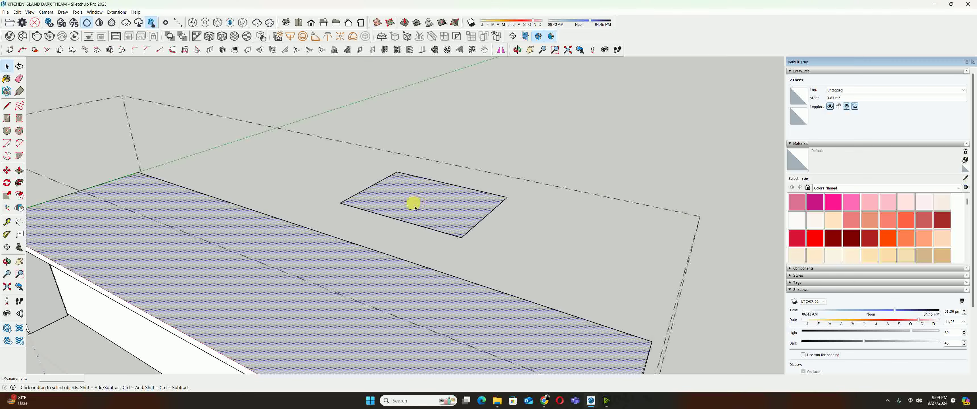
Push/Pull the rectangle face into a 71 mm-thick slab
key("p")
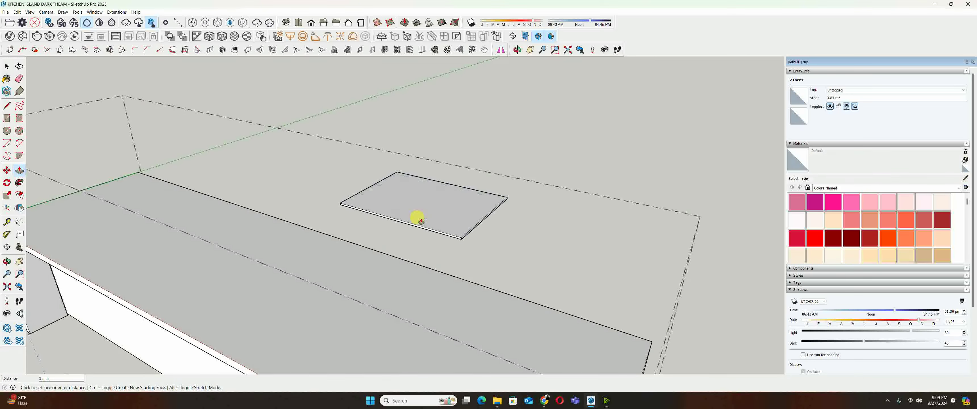
left_click(414, 218)
left_click(427, 237)
middle_click_drag(426, 236, 462, 272)
scroll(408, 244, "up", 5)
scroll(386, 225, "up", 3)
scroll(386, 240, "up", 3)
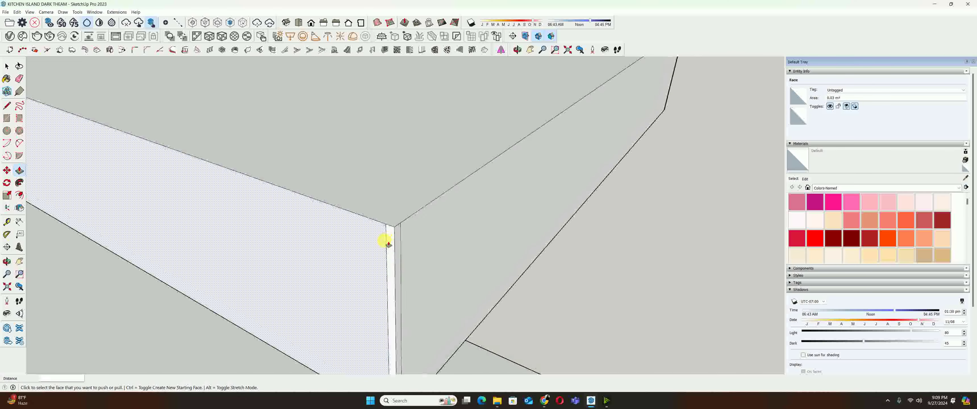
scroll(390, 244, "up", 2)
key("e")
scroll(432, 207, "down", 5)
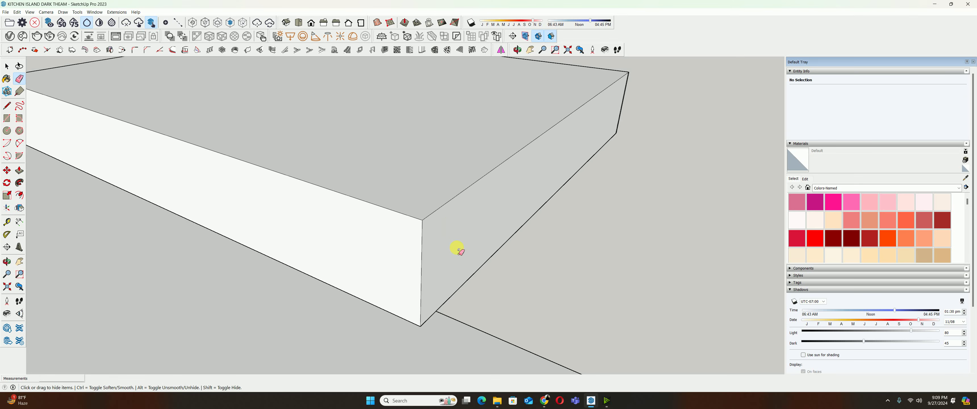
mouse_move(458, 247)
middle_mouse_down()
mouse_move(408, 148)
mouse_move(474, 291)
mouse_move(424, 247)
middle_mouse_up()
key("space")
Select the slab's bottom outline edges and start a Ctrl-move copy downward
double_click(425, 247)
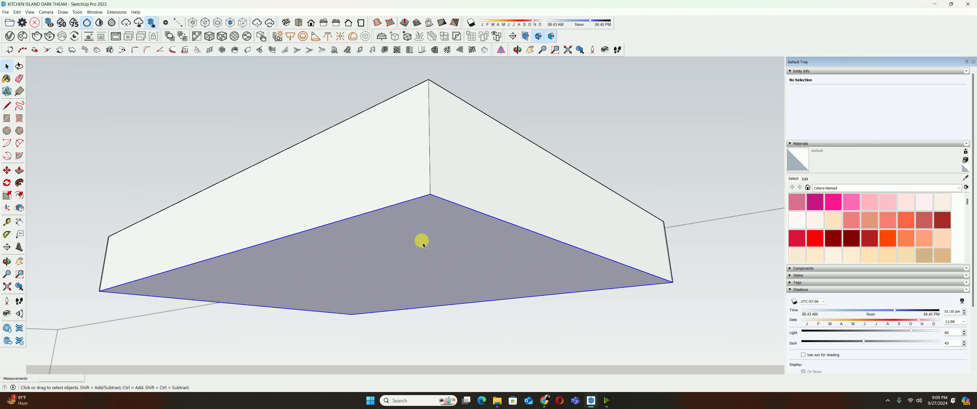
left_click(423, 245, "shift")
scroll(422, 240, "down", 2)
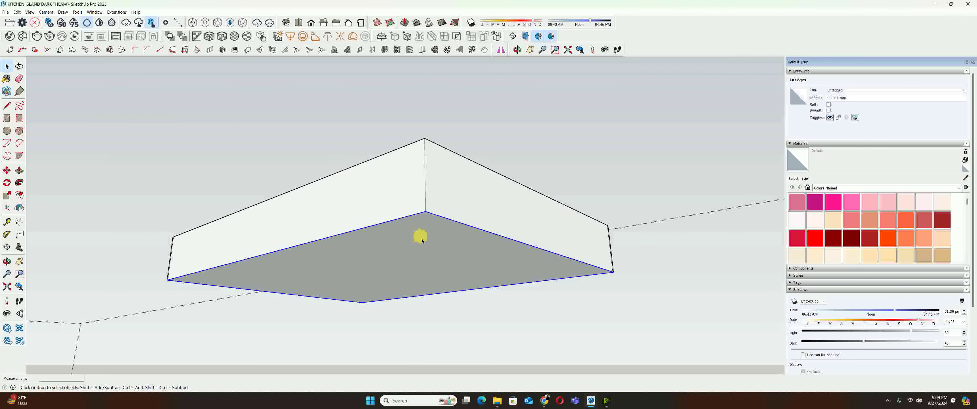
left_click(426, 211)
key("ctrl")
mouse_move(428, 227)
middle_mouse_down()
mouse_move(449, 335)
mouse_move(453, 175)
mouse_move(429, 266)
mouse_move(440, 288)
mouse_move(413, 249)
mouse_move(403, 269)
middle_mouse_up()
Place the outline copy on the countertop and delete the placeholder box above it
left_click(405, 264)
key("p")
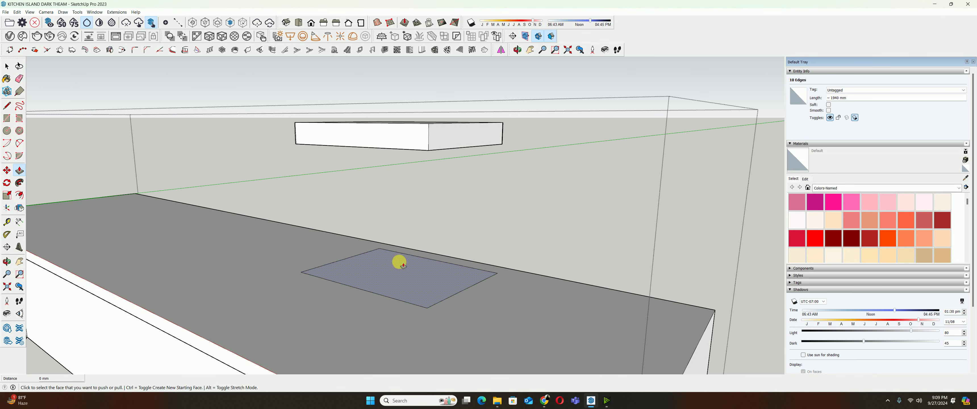
left_click(399, 262)
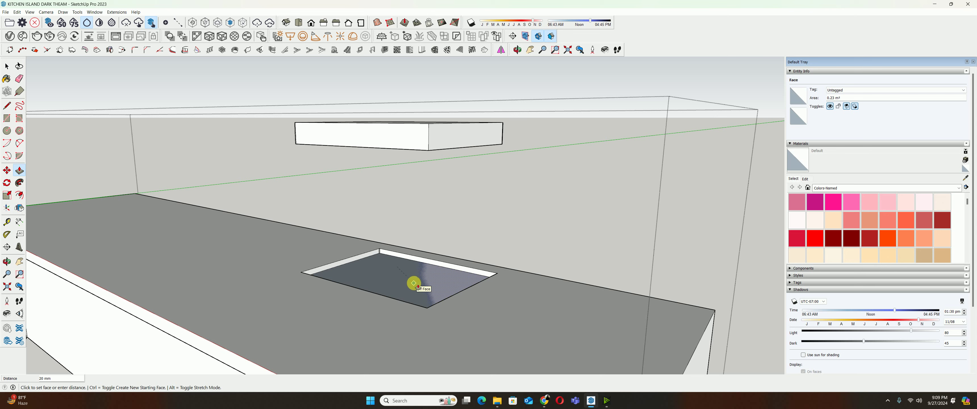
key("space")
middle_click_drag(349, 275, 352, 206)
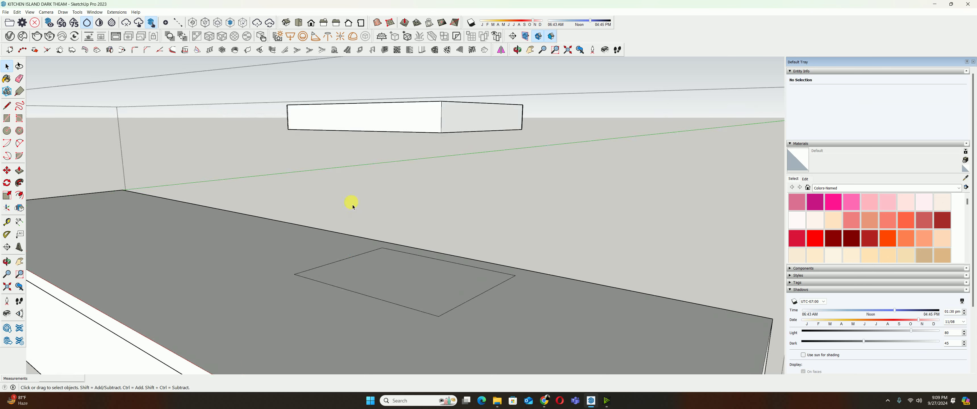
triple_click(386, 124)
key("Delete")
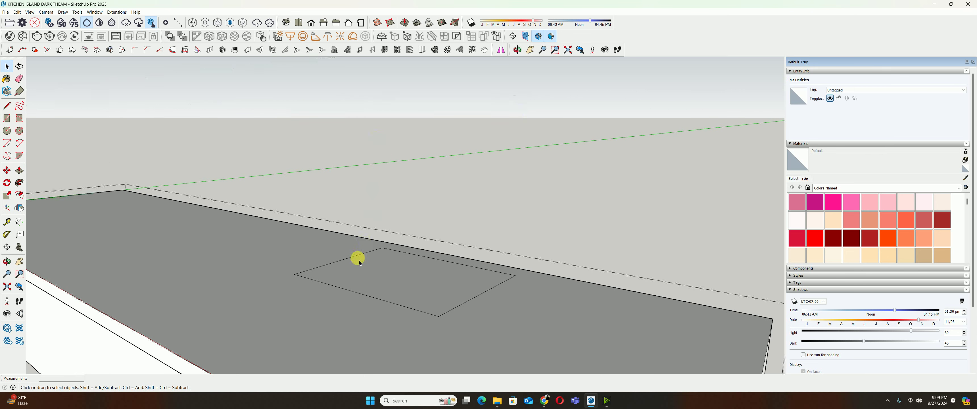
Offset the outline 20 mm inward and push the inner face down into a recess
key("f")
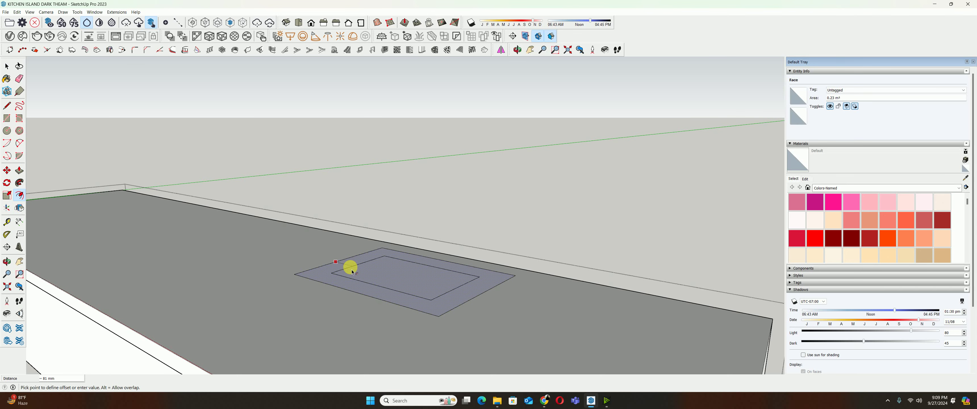
key("Return")
scroll(374, 286, "up", 2)
key("p")
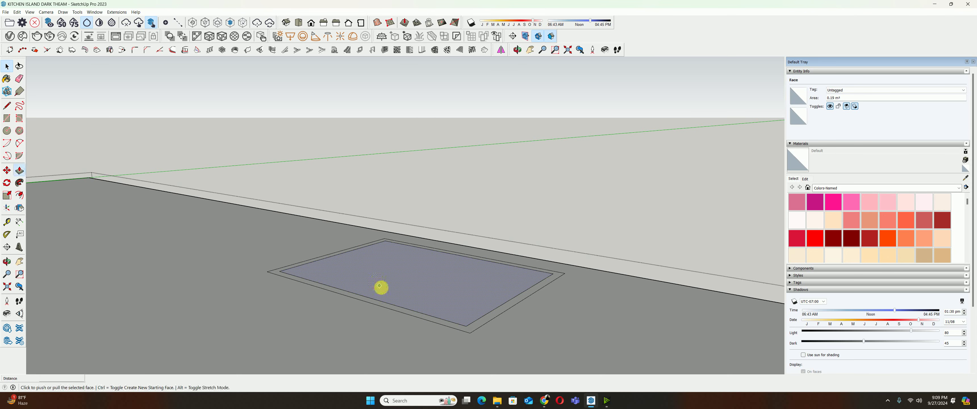
left_click(438, 306)
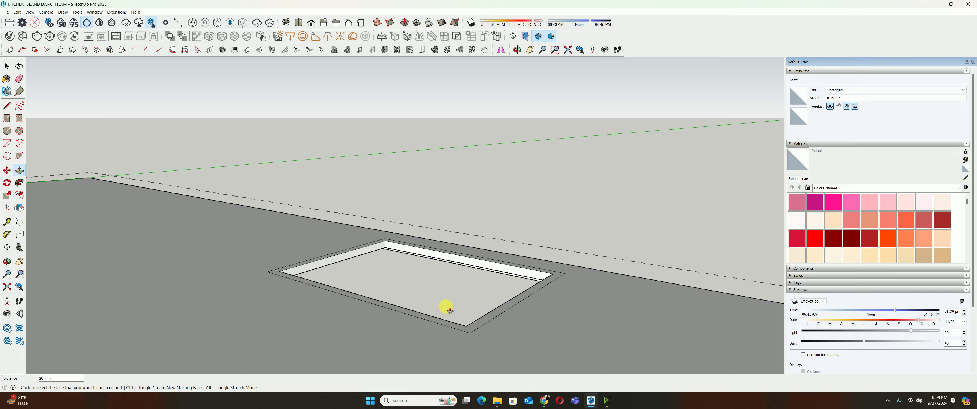
key("space")
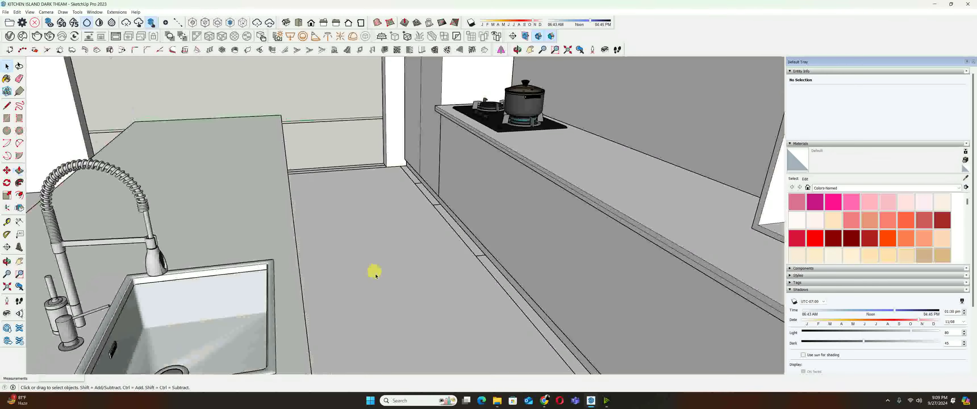
Pull the inset rim strip 7 mm so the sink sits flush in the countertop
mouse_move(376, 276)
middle_mouse_down()
mouse_move(305, 255)
mouse_move(632, 279)
mouse_move(427, 243)
mouse_move(506, 291)
mouse_move(491, 335)
mouse_move(343, 321)
middle_mouse_up()
scroll(337, 323, "up", 3)
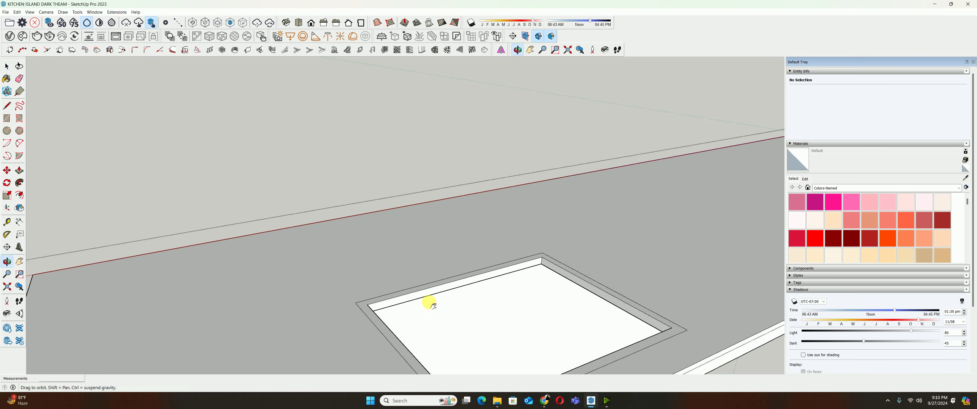
scroll(402, 302, "up", 2)
left_click(402, 299)
key("p")
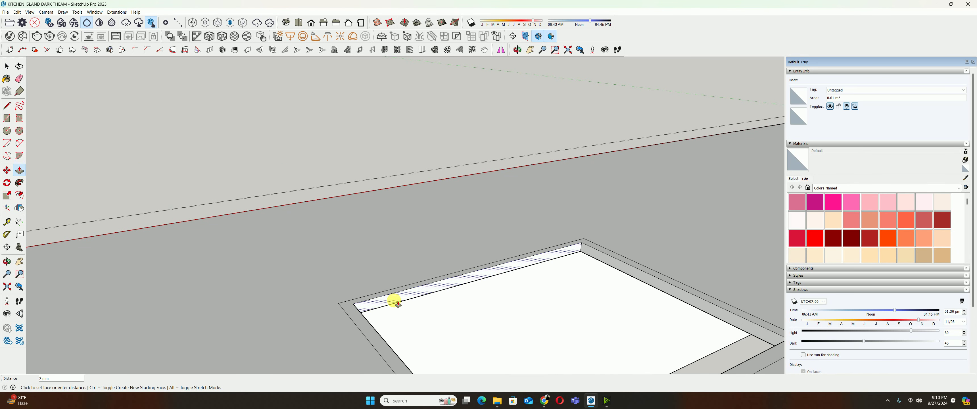
type("16")
key("Return")
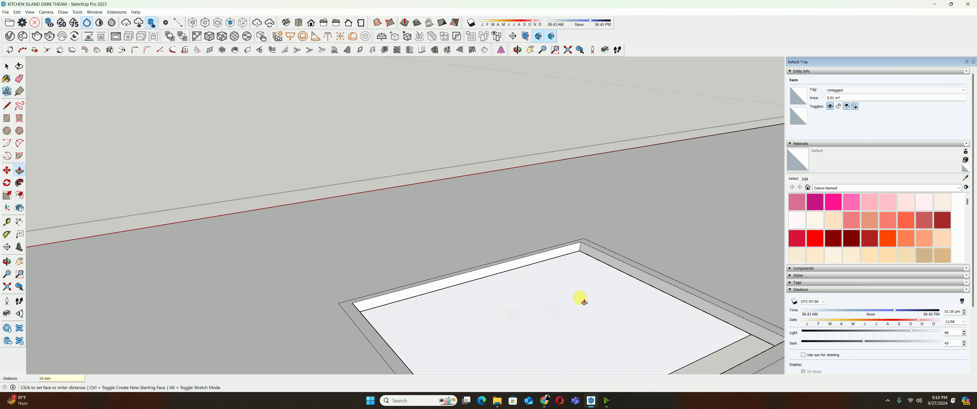
mouse_move(643, 296)
middle_mouse_down()
mouse_move(611, 258)
mouse_move(519, 291)
mouse_move(187, 256)
mouse_move(203, 219)
mouse_move(149, 229)
mouse_move(157, 205)
mouse_move(192, 197)
mouse_move(428, 236)
mouse_move(534, 212)
mouse_move(327, 329)
mouse_move(563, 178)
middle_mouse_up()
scroll(186, 255, "down", 3)
scroll(200, 215, "up", 2)
scroll(190, 196, "up", 1)
key("space")
scroll(535, 211, "down", 3)
scroll(465, 202, "up", 2)
mouse_move(465, 202)
middle_mouse_down()
mouse_move(456, 199)
mouse_move(600, 91)
mouse_move(550, 227)
mouse_move(495, 168)
mouse_move(494, 241)
middle_mouse_up()
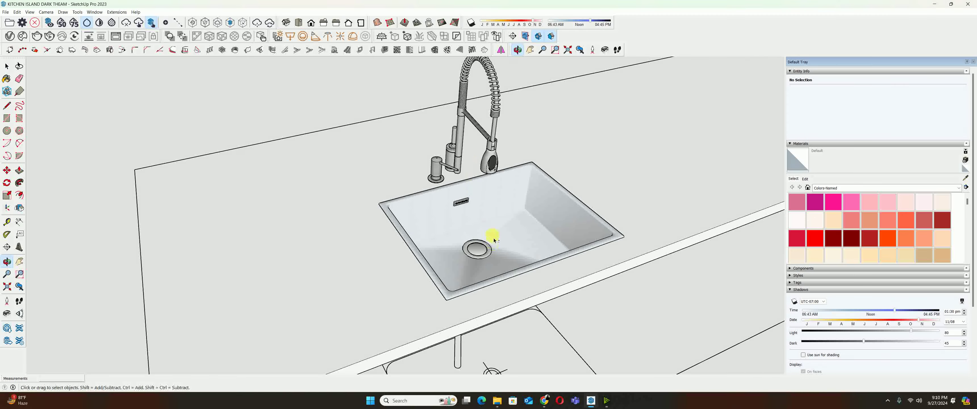
mouse_move(466, 168)
middle_mouse_down()
mouse_move(698, 124)
mouse_move(464, 166)
mouse_move(510, 190)
mouse_move(440, 175)
middle_mouse_up()
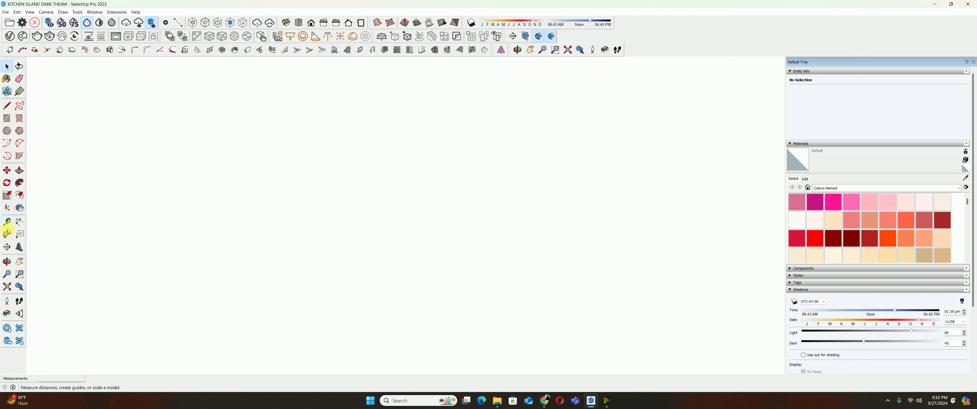
left_click(7, 287)
mouse_move(91, 266)
middle_mouse_down()
mouse_move(571, 190)
mouse_move(774, 196)
mouse_move(265, 173)
mouse_move(399, 186)
middle_mouse_up()
scroll(400, 186, "up", 5)
scroll(414, 204, "up", 3)
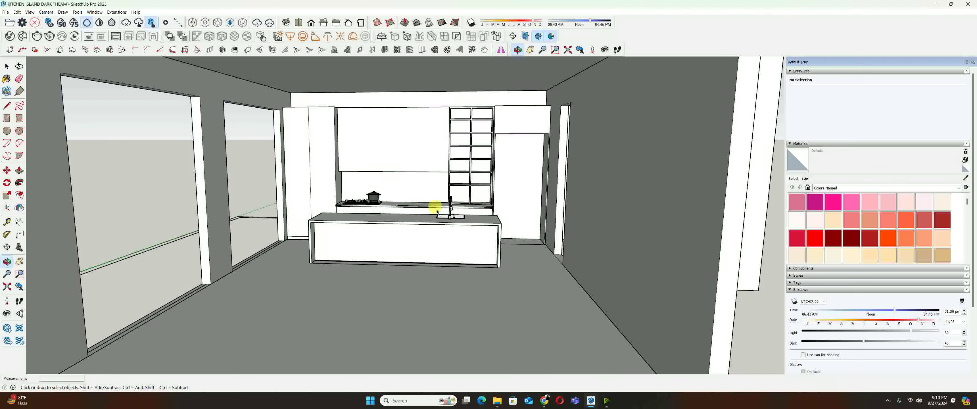
scroll(436, 208, "up", 2)
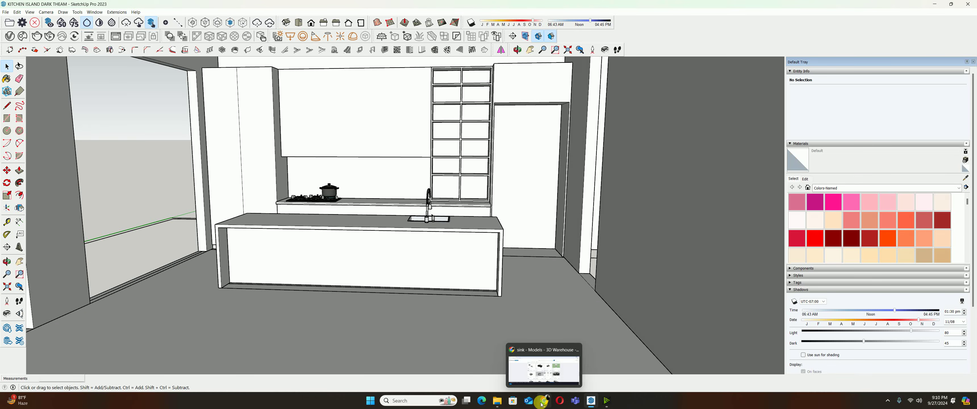
Open the Downloads folder in File Explorer and scroll down through the files
left_click(497, 400)
scroll(443, 235, "down", 5)
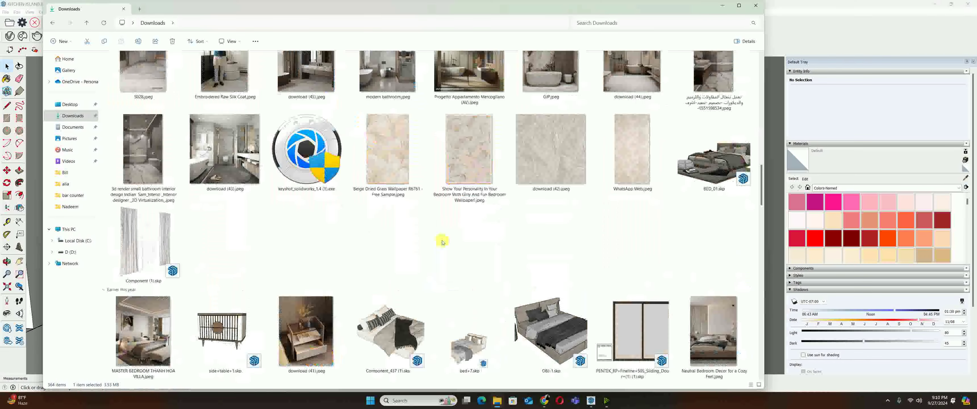
scroll(440, 240, "down", 5)
scroll(442, 239, "down", 5)
scroll(444, 242, "down", 5)
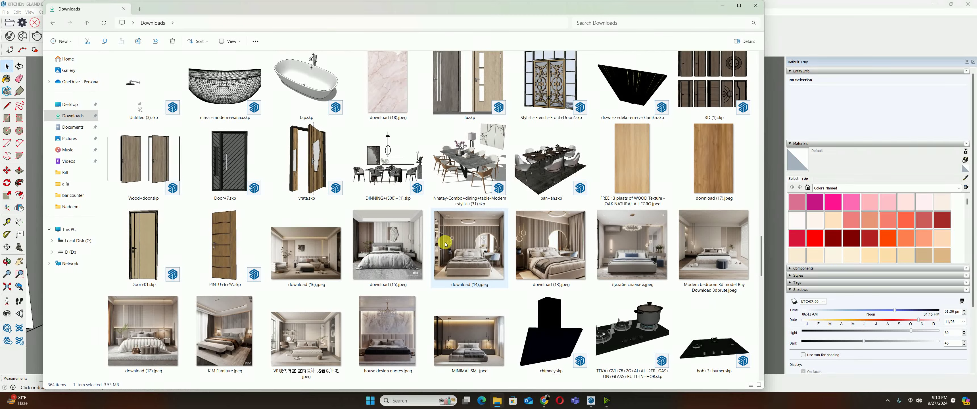
scroll(445, 243, "down", 5)
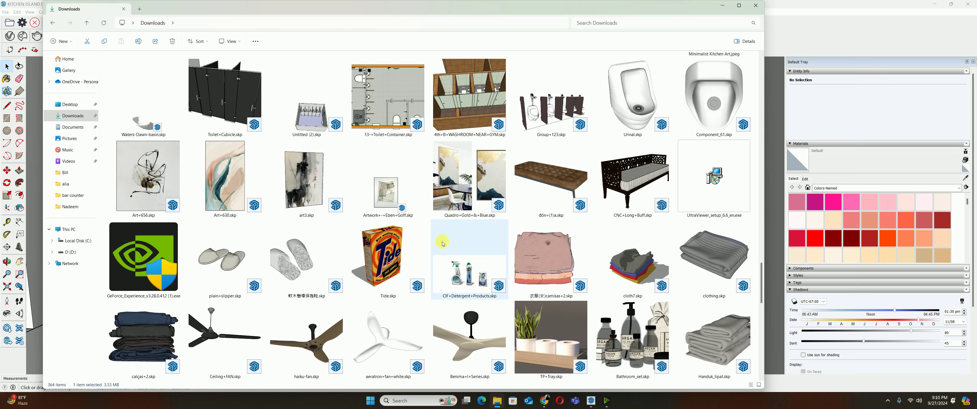
scroll(443, 243, "down", 3)
scroll(443, 243, "down", 5)
scroll(442, 243, "down", 5)
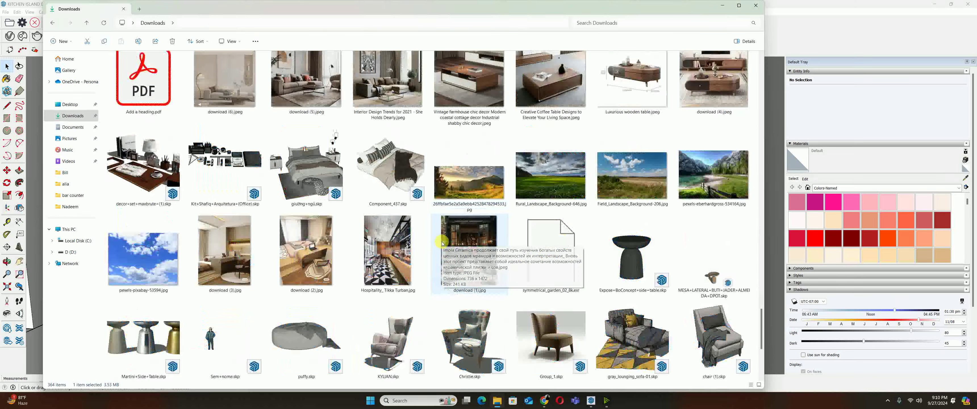
scroll(442, 243, "down", 5)
scroll(443, 242, "down", 5)
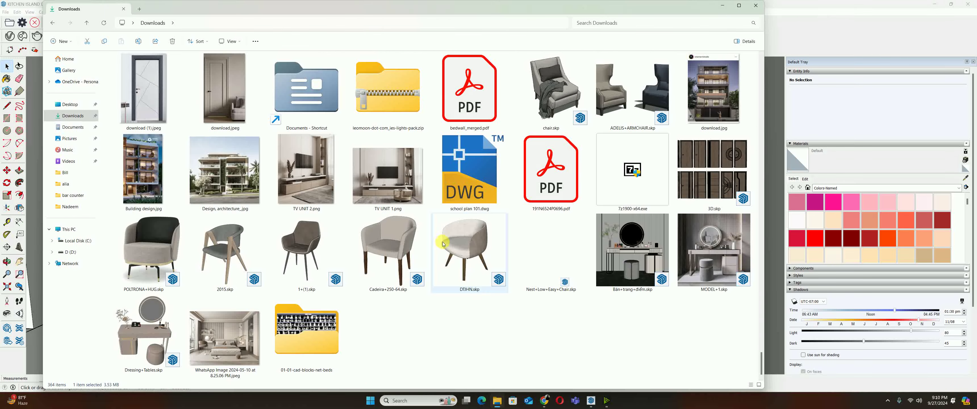
Select double+fridge.skp in Downloads and minimize File Explorer to return to SketchUp
scroll(558, 297, "up", 5)
scroll(556, 295, "up", 5)
scroll(554, 294, "up", 5)
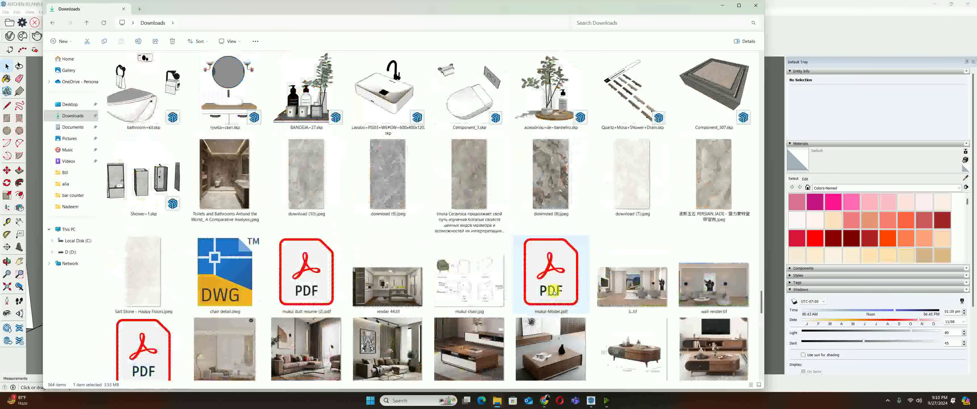
scroll(552, 292, "up", 5)
scroll(552, 291, "up", 5)
scroll(549, 280, "up", 3)
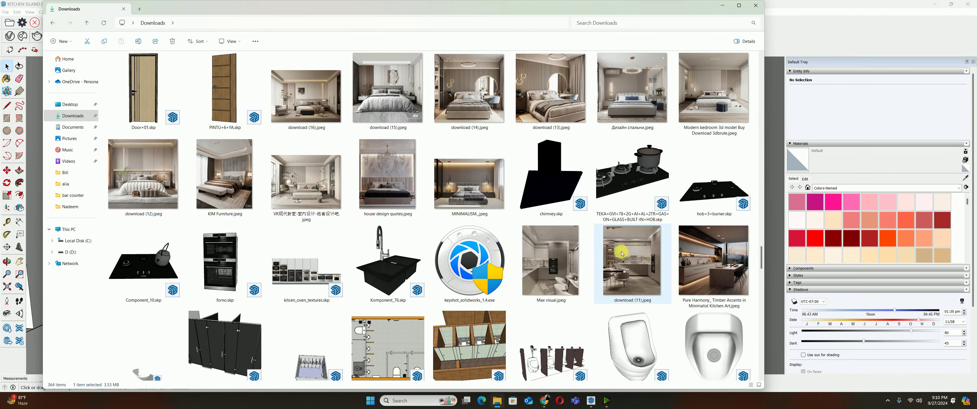
scroll(533, 234, "up", 5)
scroll(533, 232, "up", 3)
scroll(474, 231, "up", 5)
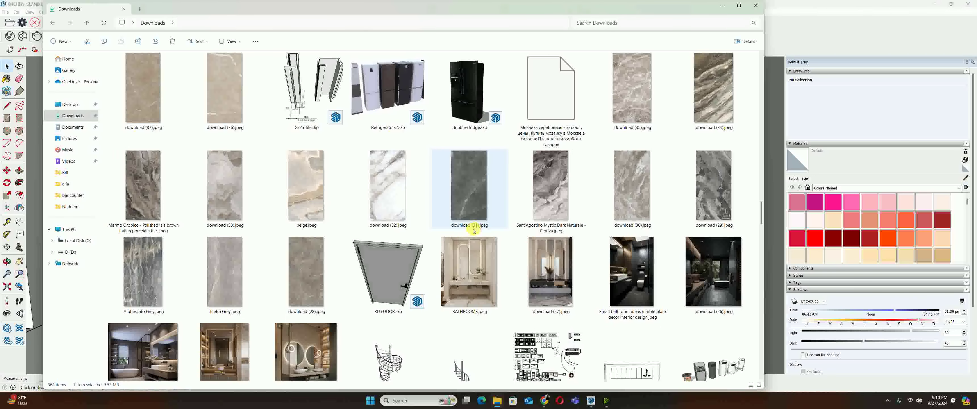
scroll(473, 231, "up", 3)
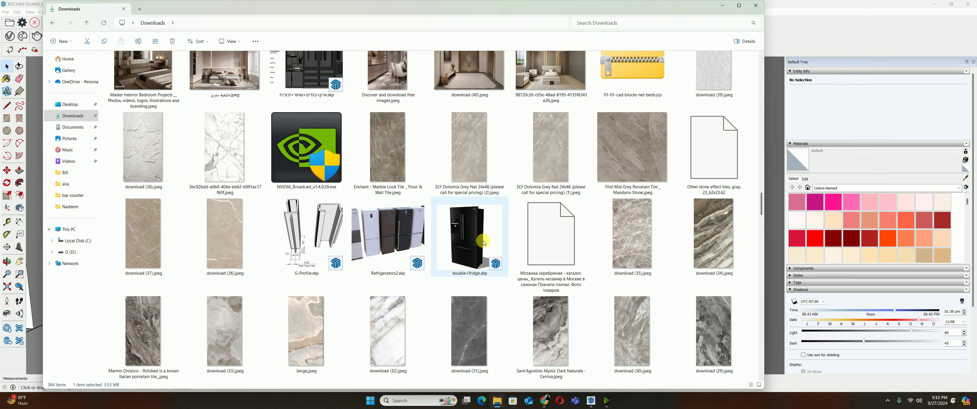
left_click(484, 242)
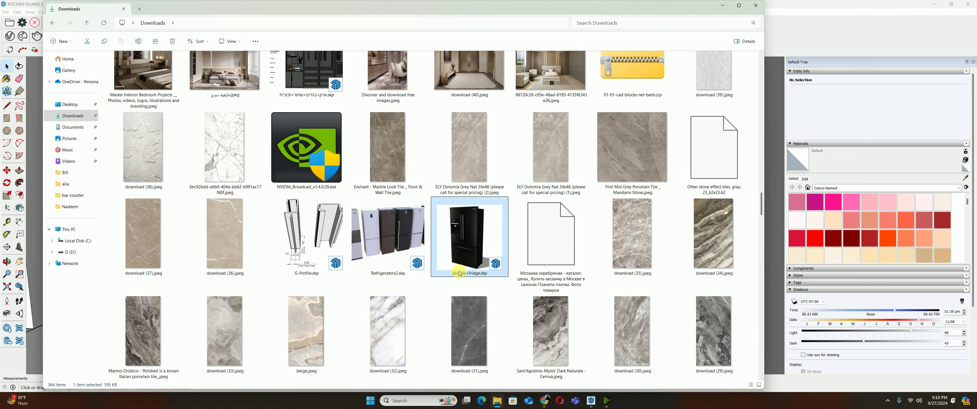
left_click(506, 401)
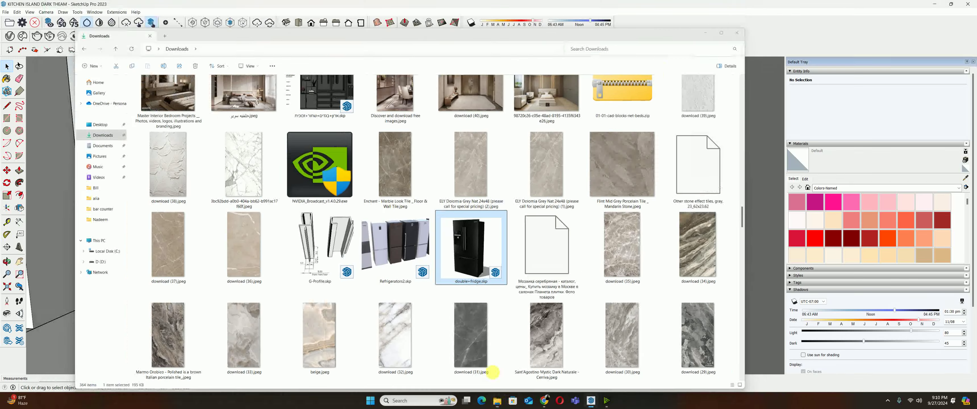
left_click(5, 12)
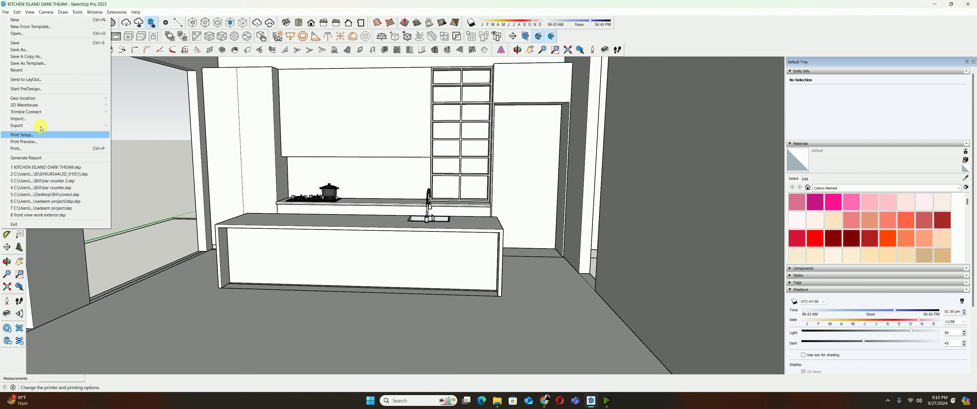
Import double+fridge.skp into the kitchen model via File > Import
left_click(34, 116)
scroll(571, 200, "down", 5)
scroll(589, 204, "down", 5)
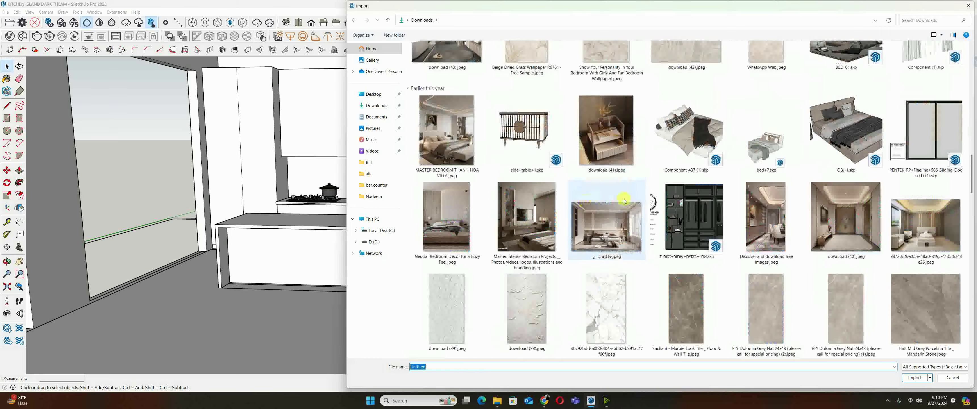
scroll(626, 203, "down", 3)
scroll(723, 205, "up", 3)
scroll(725, 207, "up", 2)
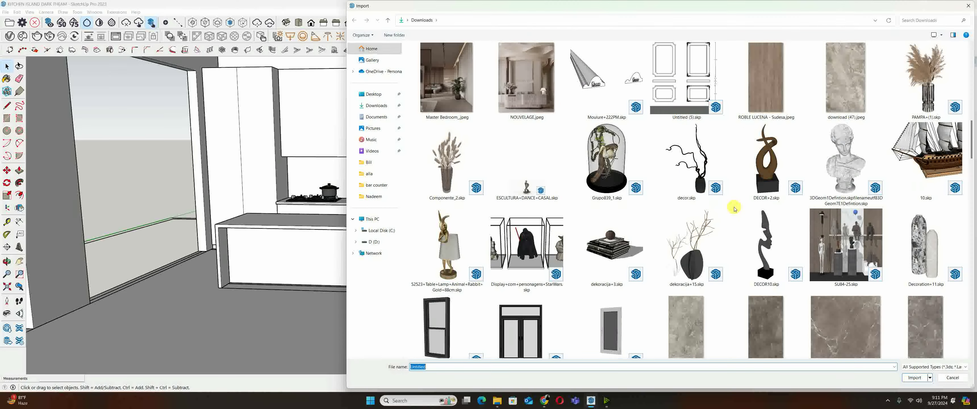
scroll(726, 207, "down", 5)
scroll(732, 208, "down", 5)
scroll(734, 207, "down", 3)
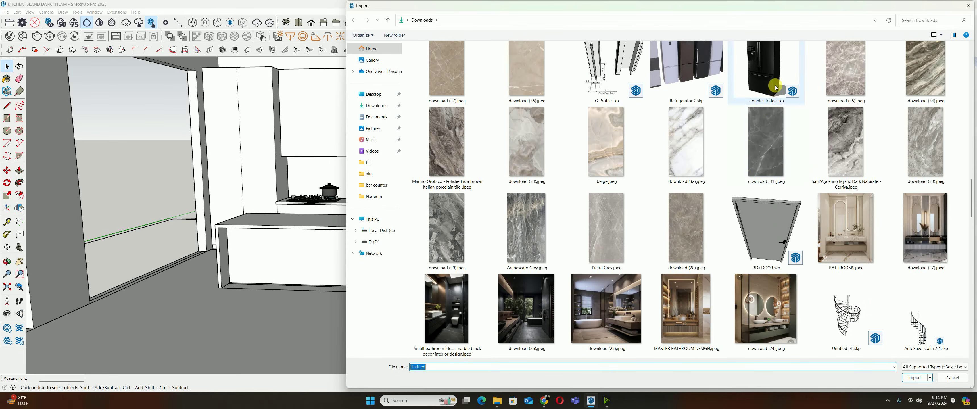
left_click(764, 72)
left_click(915, 377)
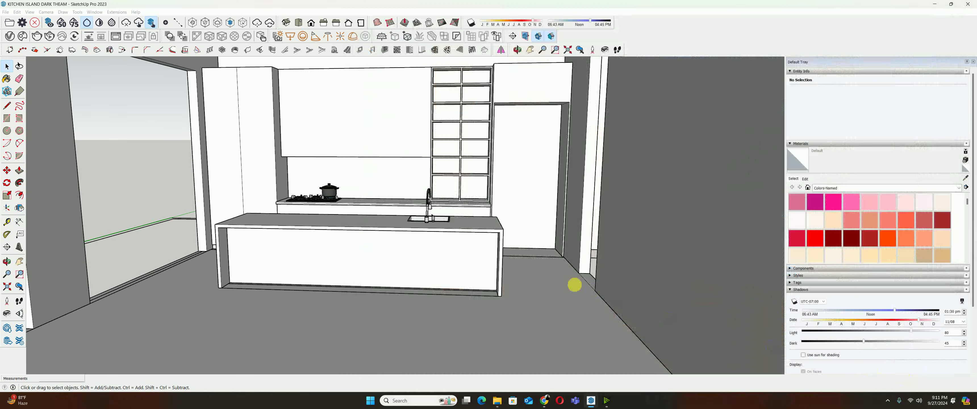
Place the imported black double-door fridge at the niche's floor corner
scroll(514, 245, "up", 2)
scroll(509, 250, "up", 3)
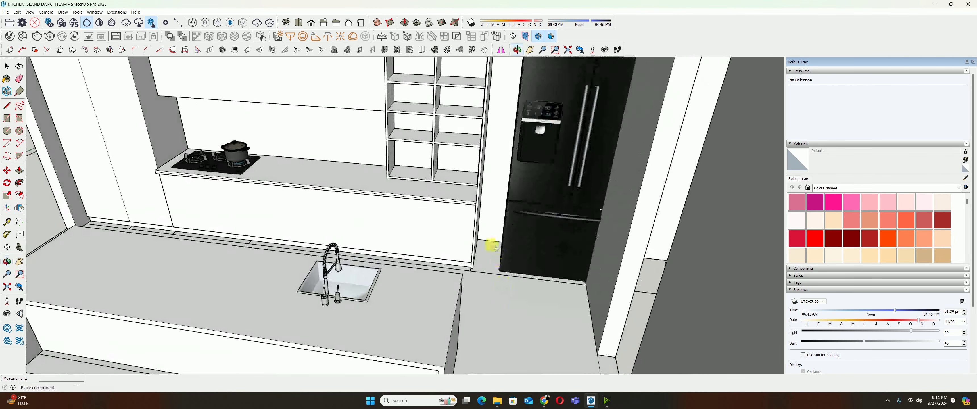
scroll(472, 273, "up", 3)
scroll(458, 295, "up", 2)
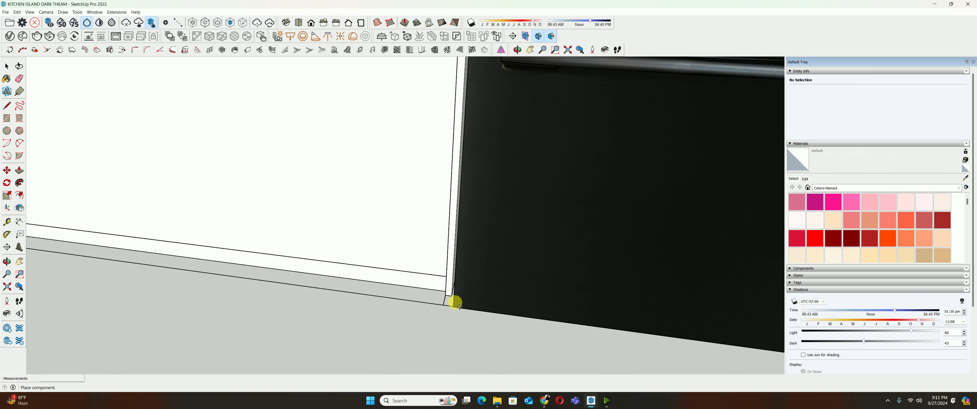
left_click(454, 298)
scroll(531, 296, "down", 3)
Orbit and zoom to a close view of the fridge niche, clearing the selection
mouse_move(608, 294)
middle_mouse_down()
mouse_move(547, 256)
mouse_move(448, 279)
mouse_move(423, 212)
middle_mouse_up()
scroll(524, 242, "down", 5)
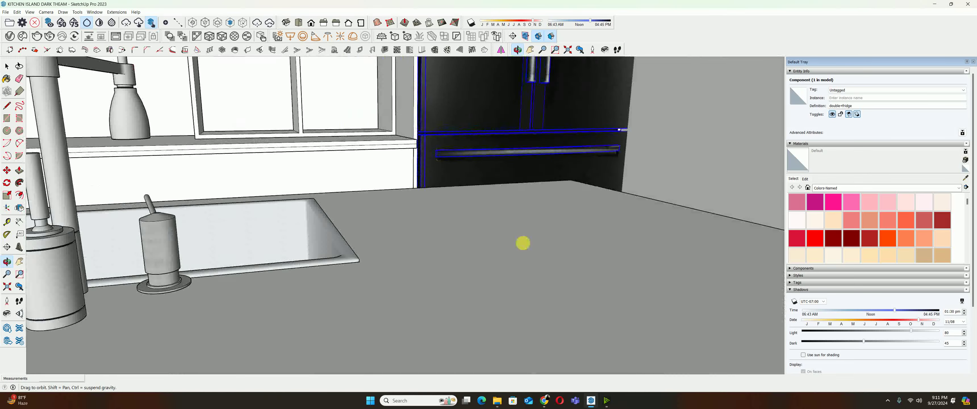
scroll(530, 209, "down", 2)
scroll(524, 219, "down", 3)
scroll(538, 176, "down", 2)
scroll(538, 175, "down", 3)
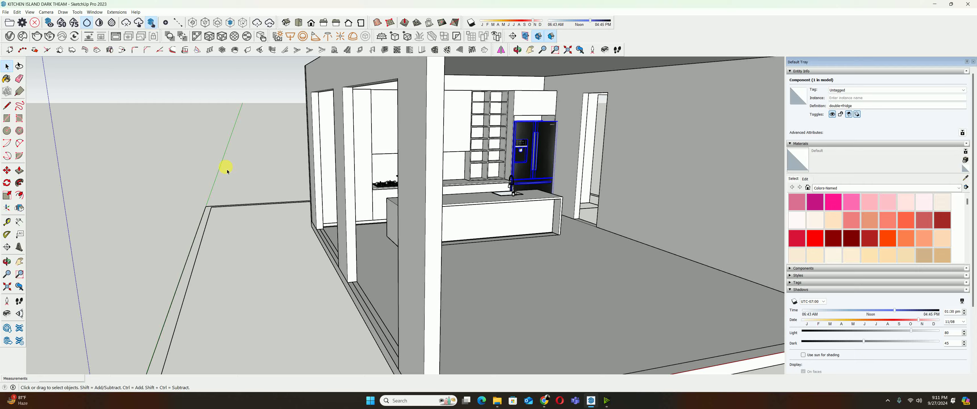
left_click(225, 164)
mouse_move(375, 173)
middle_mouse_down()
mouse_move(563, 160)
mouse_move(497, 125)
middle_mouse_up()
left_click_drag(497, 126, 567, 207)
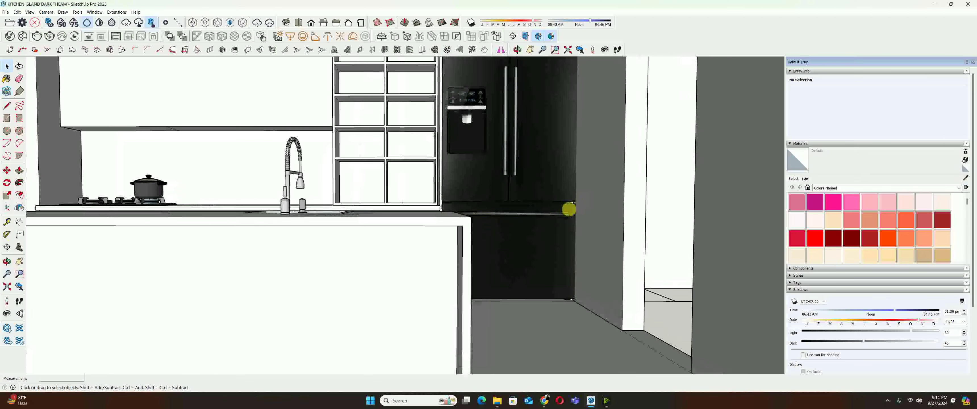
Scale the fridge by dragging its bottom-centre grip down to the niche floor
key("space")
left_click(539, 212)
scroll(531, 235, "up", 3)
key("s")
scroll(545, 235, "up", 2)
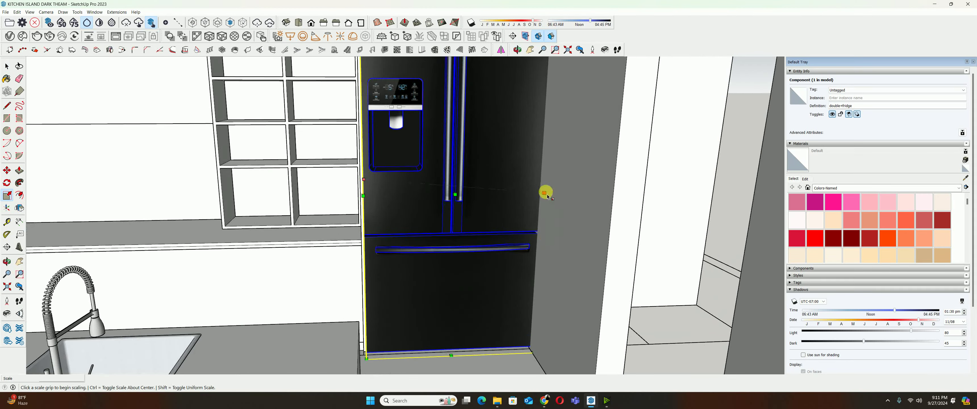
scroll(543, 197, "down", 2)
scroll(529, 203, "up", 3)
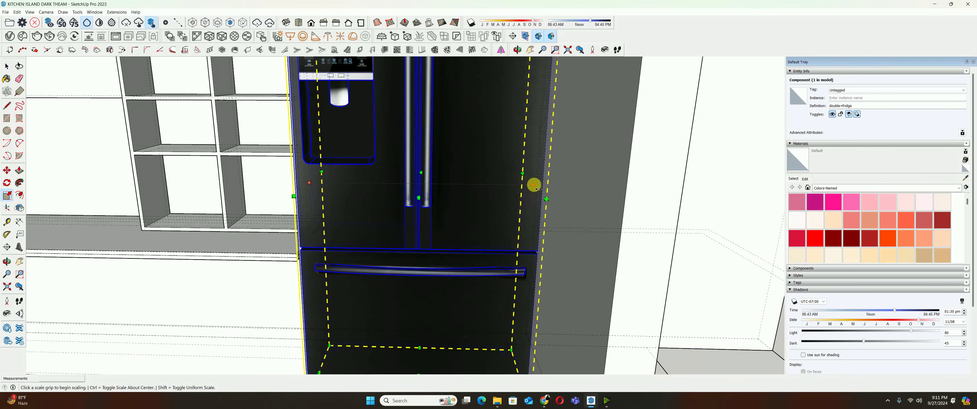
left_click(523, 173)
scroll(501, 159, "up", 3)
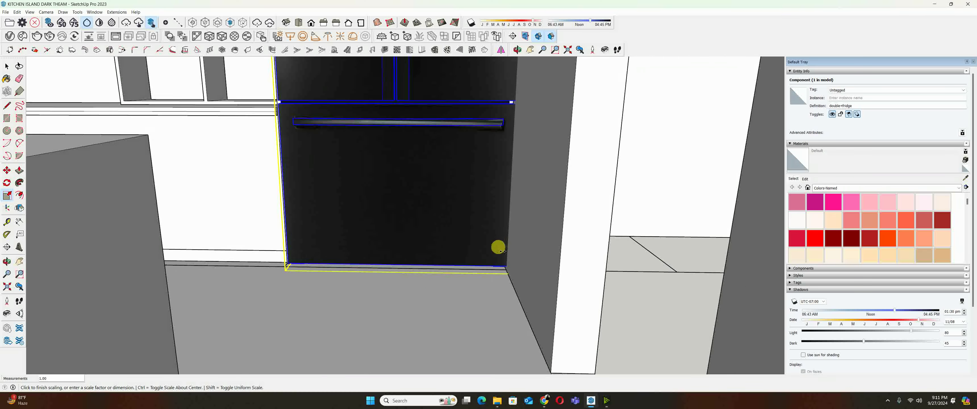
scroll(500, 251, "up", 2)
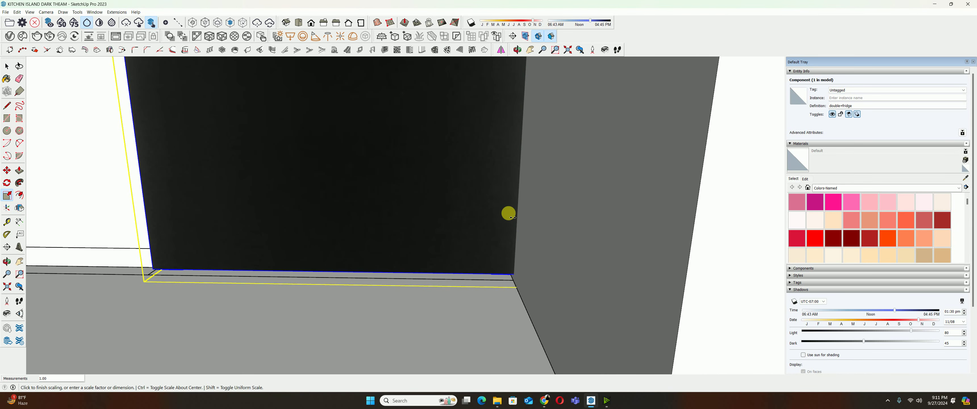
mouse_move(506, 212)
middle_mouse_down()
mouse_move(498, 319)
mouse_move(519, 265)
middle_mouse_up()
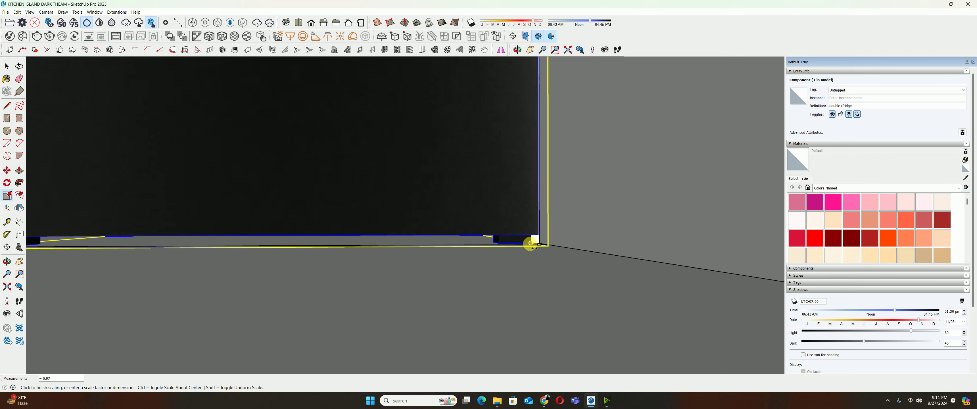
left_click(530, 241)
Return to Select and orbit to a straight-on view of the fitted fridge
scroll(474, 250, "down", 5)
mouse_move(375, 302)
middle_mouse_down()
mouse_move(399, 353)
mouse_move(430, 285)
mouse_move(447, 273)
middle_mouse_up()
key("space")
mouse_move(605, 358)
middle_mouse_down()
mouse_move(641, 281)
mouse_move(694, 316)
mouse_move(461, 239)
middle_mouse_up()
scroll(459, 238, "down", 2)
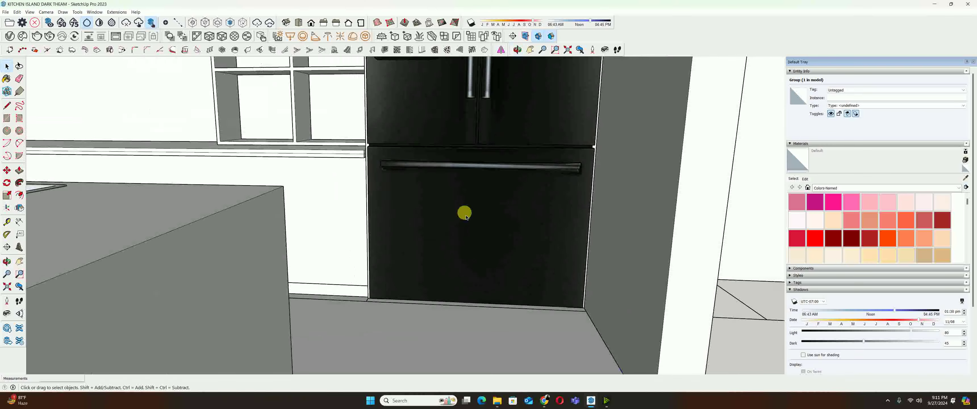
scroll(465, 212, "down", 2)
scroll(410, 193, "down", 2)
scroll(489, 194, "down", 2)
Move the niche group's top strip 200 mm down the blue axis
mouse_move(482, 184)
middle_mouse_down()
mouse_move(500, 203)
mouse_move(503, 164)
mouse_move(534, 168)
mouse_move(458, 164)
mouse_move(463, 137)
middle_mouse_up()
double_click(455, 150)
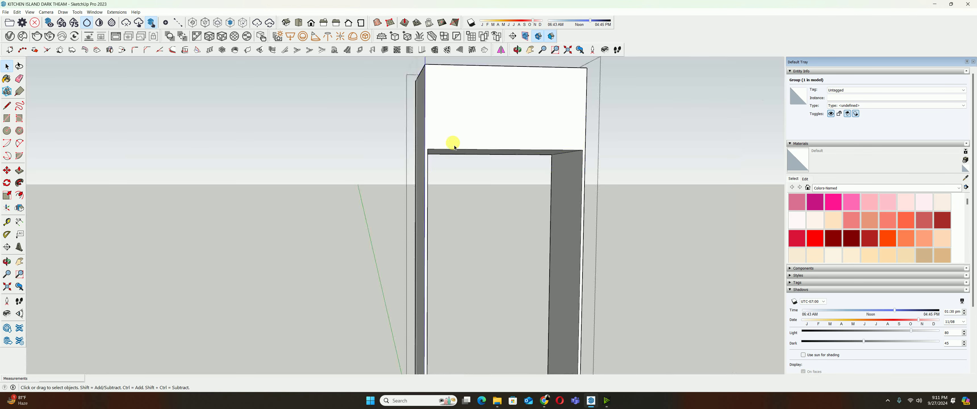
double_click(461, 155)
scroll(437, 162, "up", 2)
key("m")
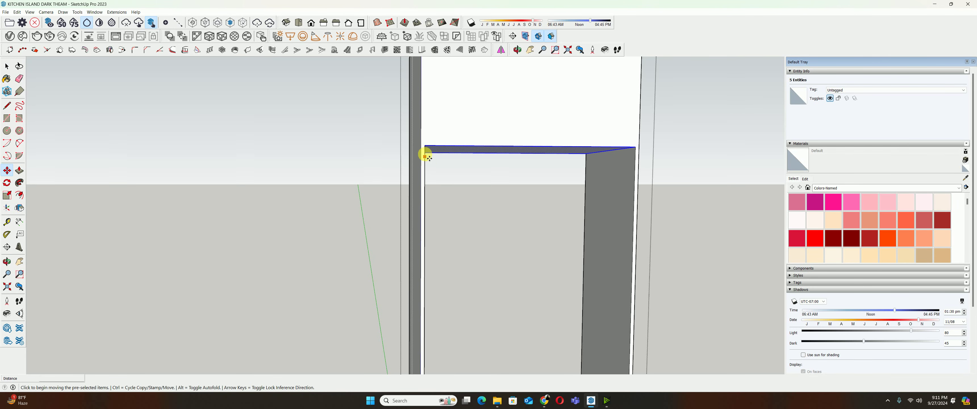
left_click(425, 147)
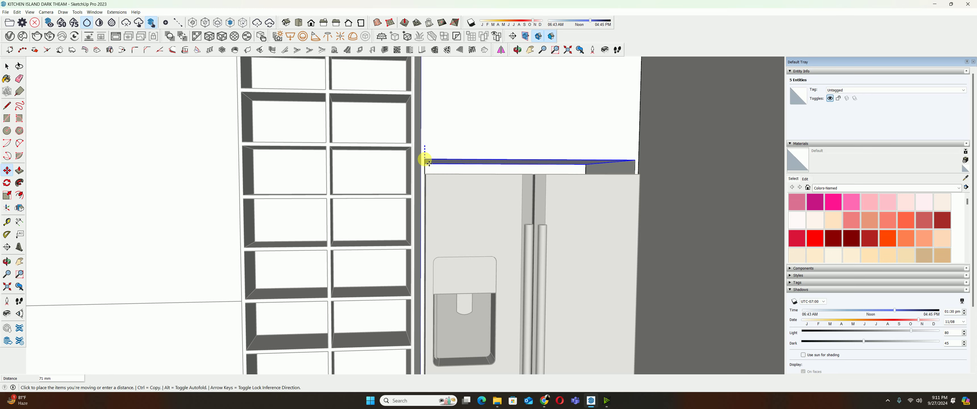
scroll(427, 158, "up", 1)
mouse_move(430, 168)
middle_mouse_down()
mouse_move(447, 218)
mouse_move(442, 201)
mouse_move(498, 204)
mouse_move(486, 120)
mouse_move(491, 241)
mouse_move(424, 252)
middle_mouse_up()
scroll(497, 203, "up", 2)
scroll(498, 201, "up", 2)
scroll(500, 198, "up", 2)
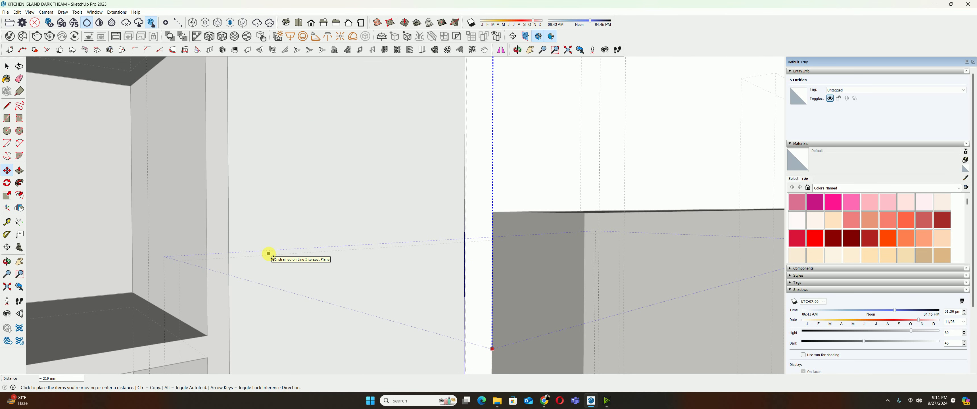
type("200")
key("Return")
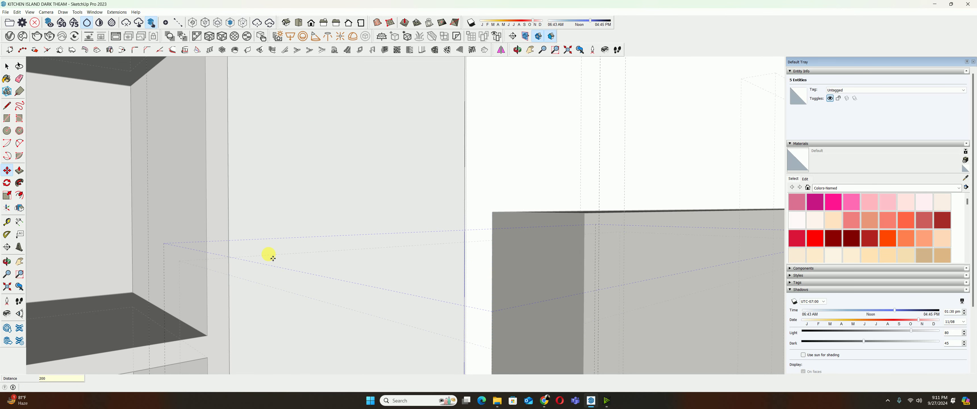
Move the fridge sideways deeper into its niche beside the shelving
mouse_move(277, 228)
middle_mouse_down()
mouse_move(452, 255)
mouse_move(428, 262)
mouse_move(538, 324)
mouse_move(520, 267)
middle_mouse_up()
left_click(515, 269)
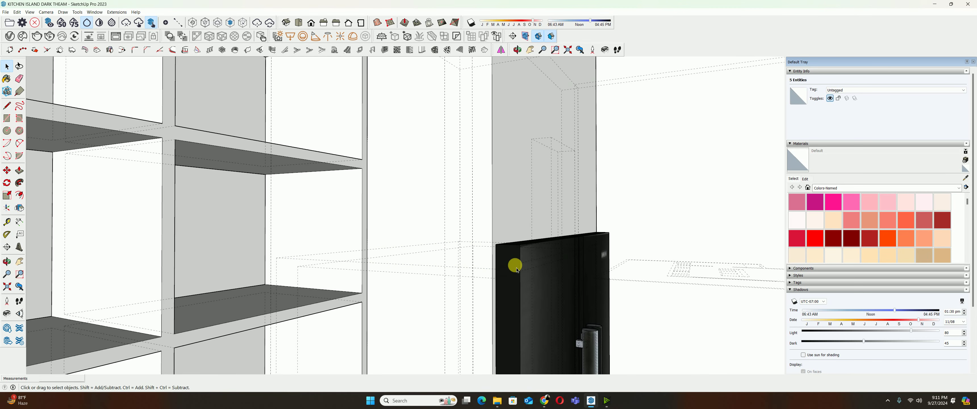
left_click(514, 269)
key("m")
left_click(659, 230)
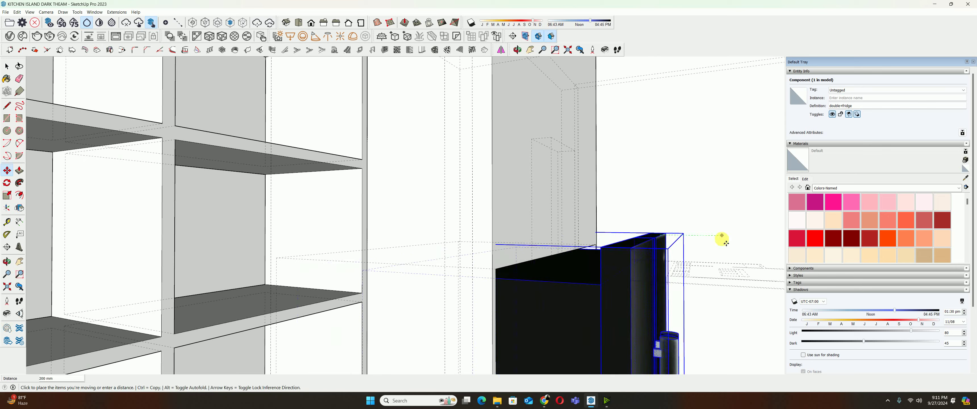
left_click(698, 245)
mouse_move(698, 245)
middle_mouse_down()
mouse_move(576, 262)
mouse_move(476, 251)
mouse_move(432, 284)
mouse_move(480, 252)
mouse_move(469, 323)
middle_mouse_up()
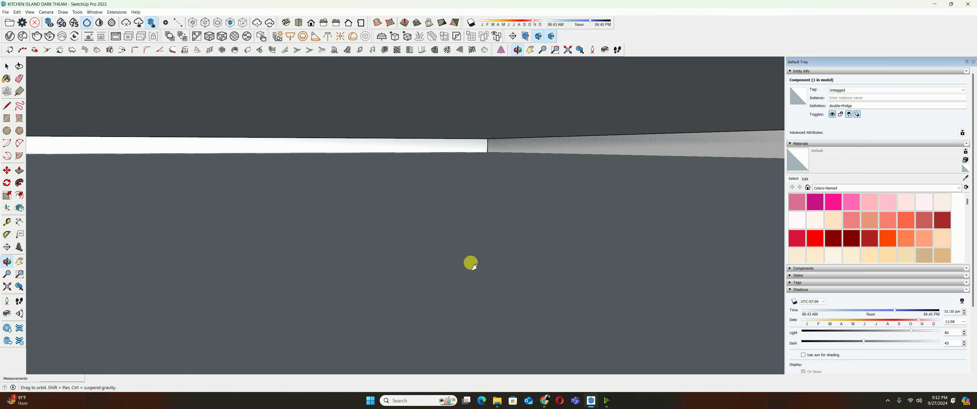
Zoom Extents, then orbit, zoom and pan in on the cabinets, shelving and fridge
left_click(7, 287)
mouse_move(119, 231)
middle_mouse_down()
mouse_move(334, 174)
mouse_move(334, 208)
middle_mouse_up()
scroll(290, 174, "up", 5)
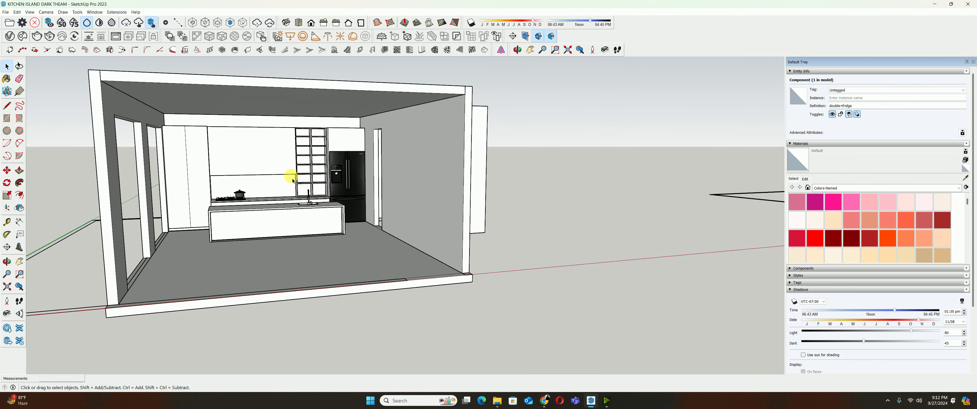
scroll(233, 145, "up", 3)
scroll(218, 185, "up", 2)
scroll(257, 164, "up", 2)
scroll(290, 203, "up", 2)
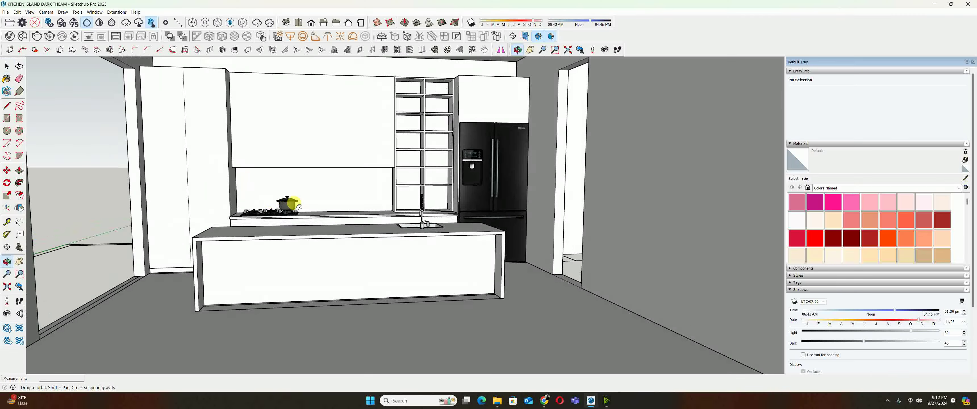
scroll(326, 227, "up", 3)
scroll(340, 217, "up", 2)
scroll(412, 239, "up", 1)
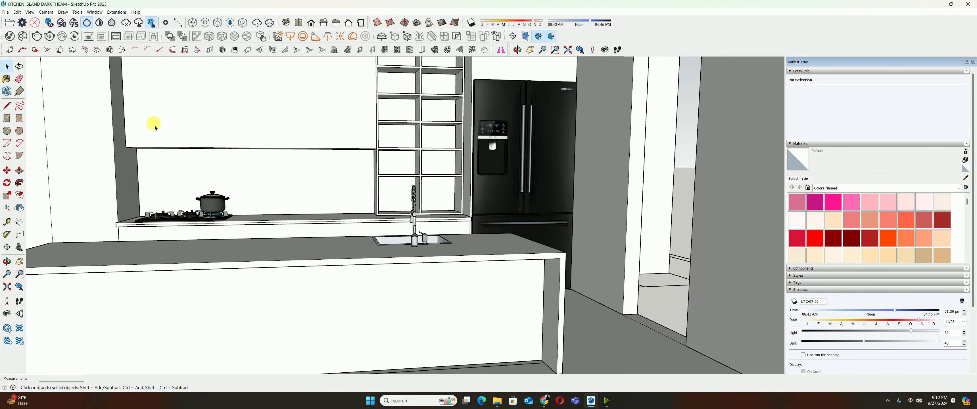
middle_click_drag(155, 128, 218, 207, "shift")
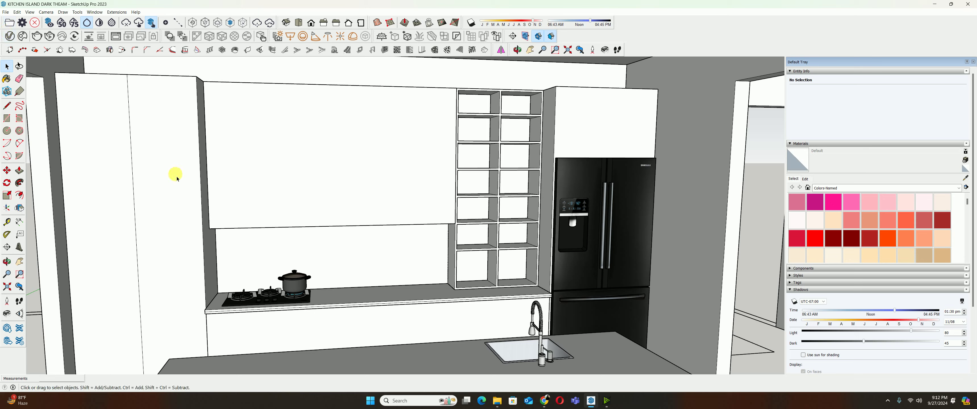
left_click(545, 400)
type("chimney")
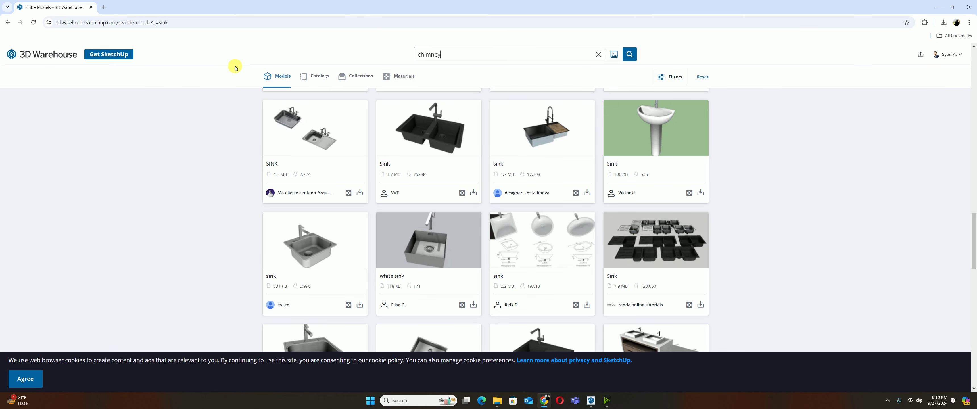
Search 3D Warehouse for 'chimney' and scroll to the top of the 2,059 results
key("Return")
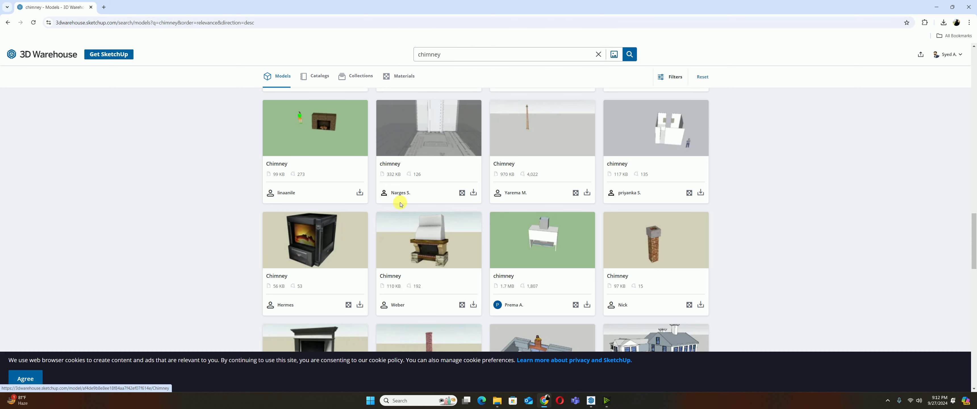
scroll(379, 126, "up", 3)
scroll(383, 174, "up", 5)
scroll(385, 175, "up", 5)
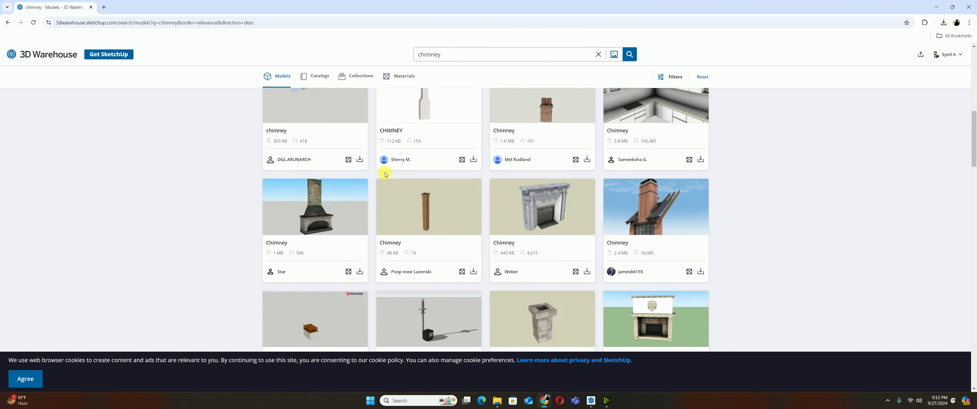
scroll(386, 175, "up", 5)
scroll(387, 175, "up", 3)
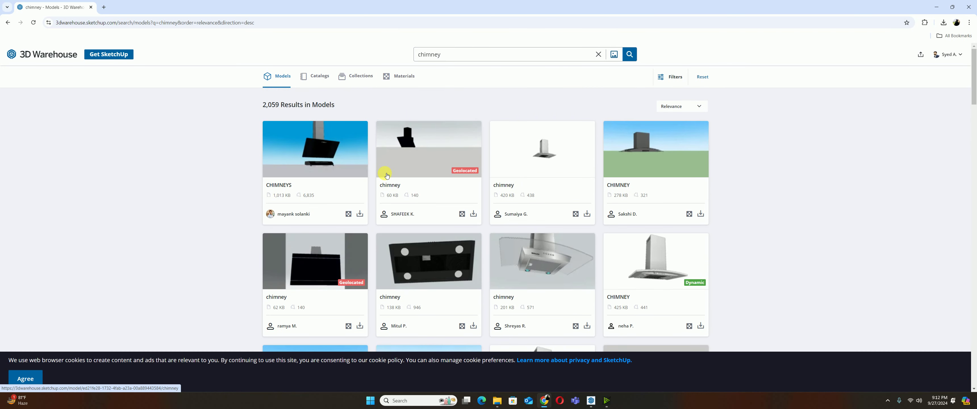
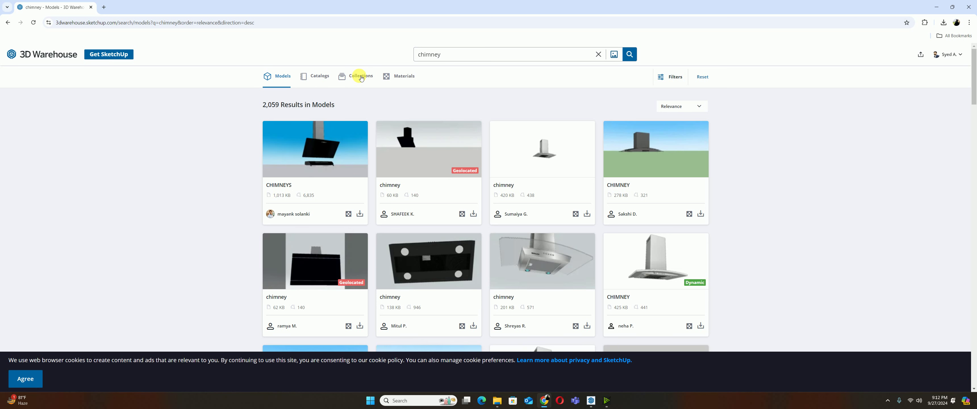
Download the Rangemaster Toledo 90 hood from the chimney collection as a SketchUp file
left_click(361, 77)
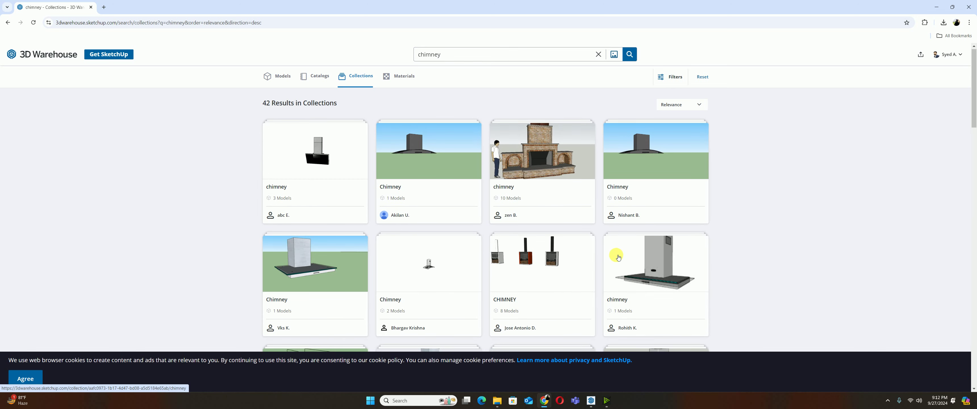
scroll(618, 251, "down", 1)
left_click(616, 229)
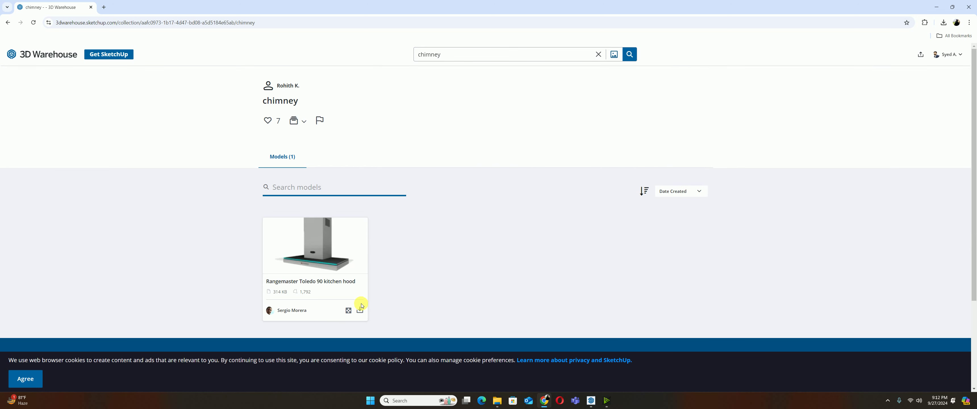
left_click(361, 311)
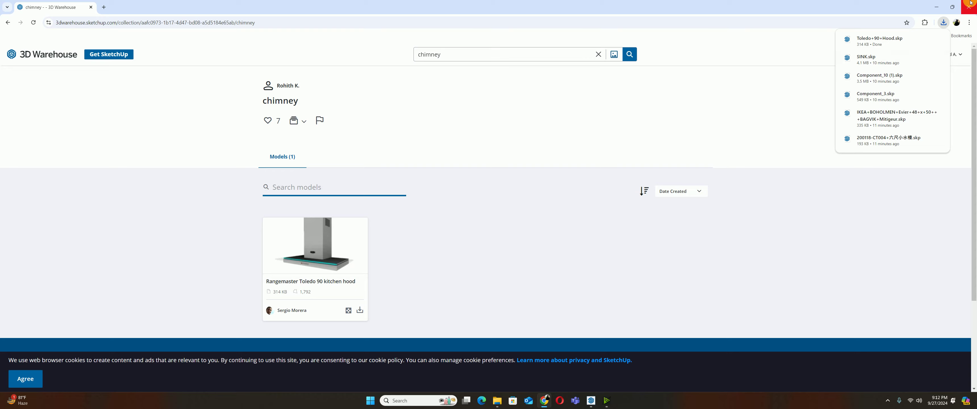
Import Toledo+90+Hood.skp into the kitchen model and drop it above the counter
left_click(936, 7)
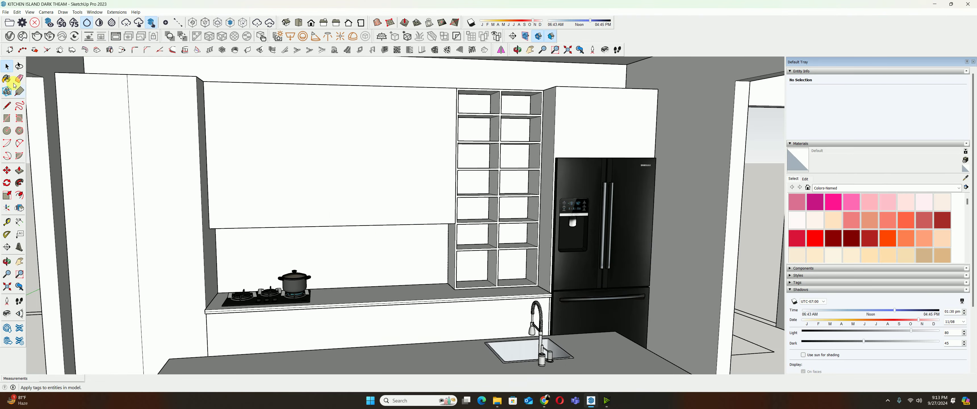
left_click(6, 11)
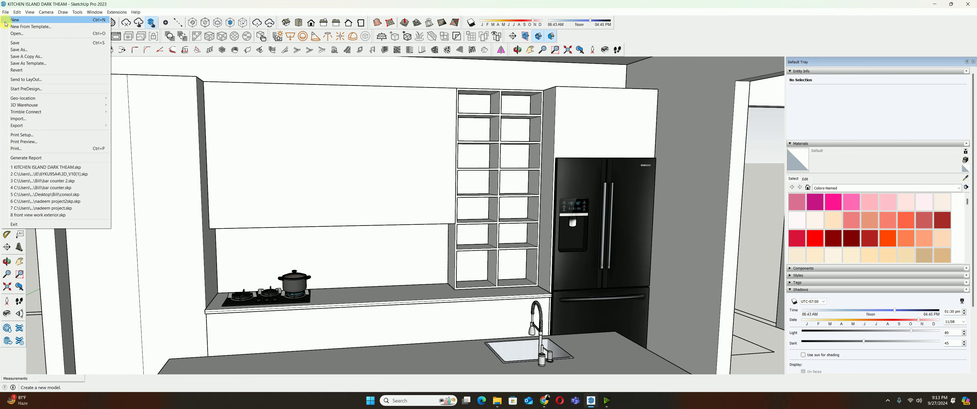
left_click(18, 118)
left_click(477, 96)
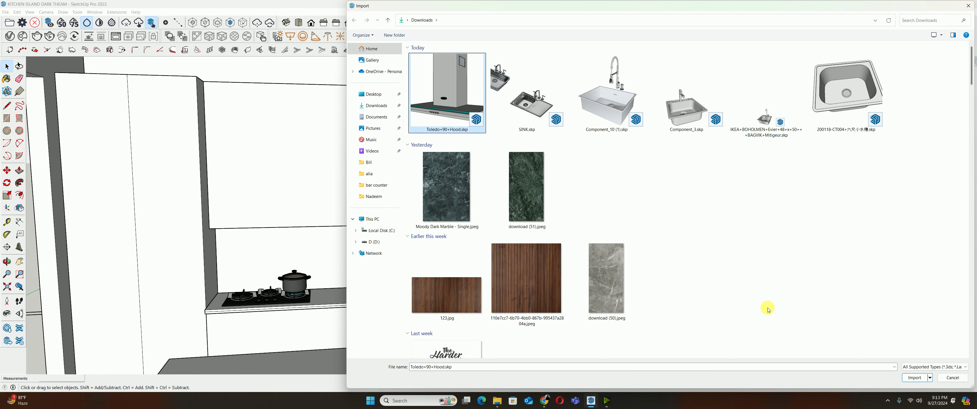
left_click(914, 378)
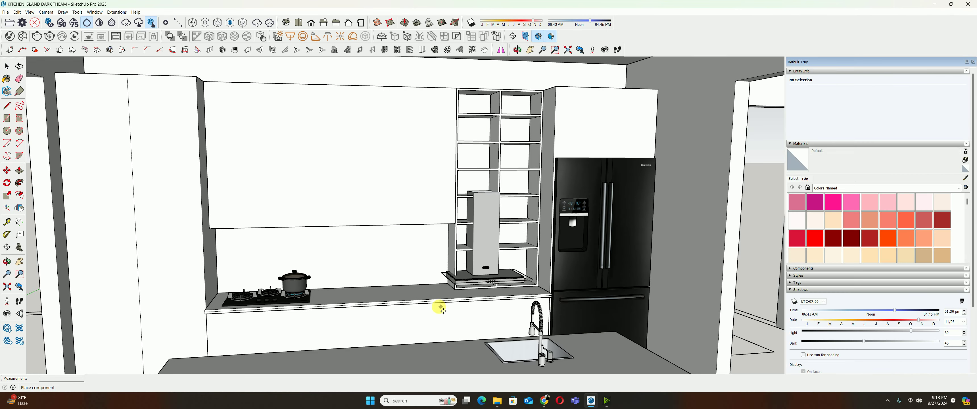
scroll(352, 311, "up", 2)
scroll(343, 266, "up", 1)
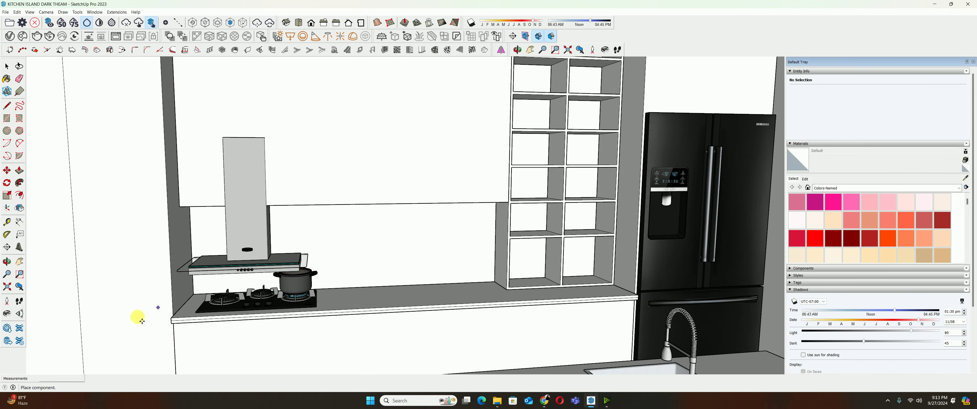
left_click(173, 317)
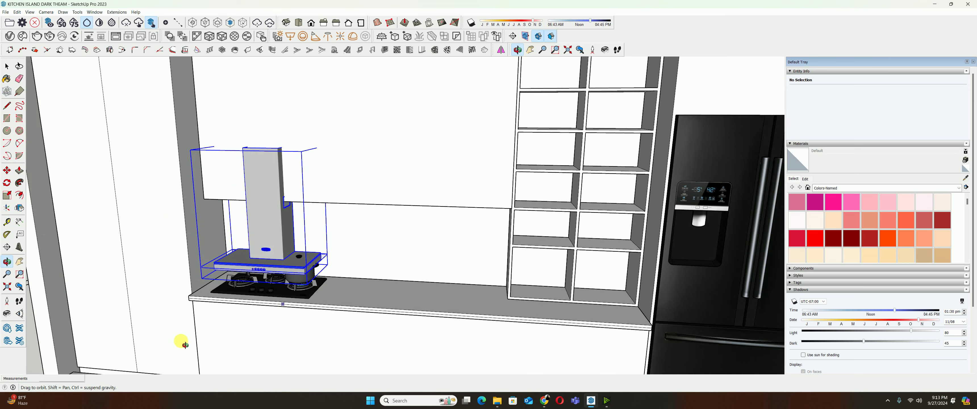
Move the hood up against the underside of the wall cabinet above the cooktop
scroll(353, 286, "up", 2)
scroll(367, 270, "up", 2)
scroll(322, 264, "up", 2)
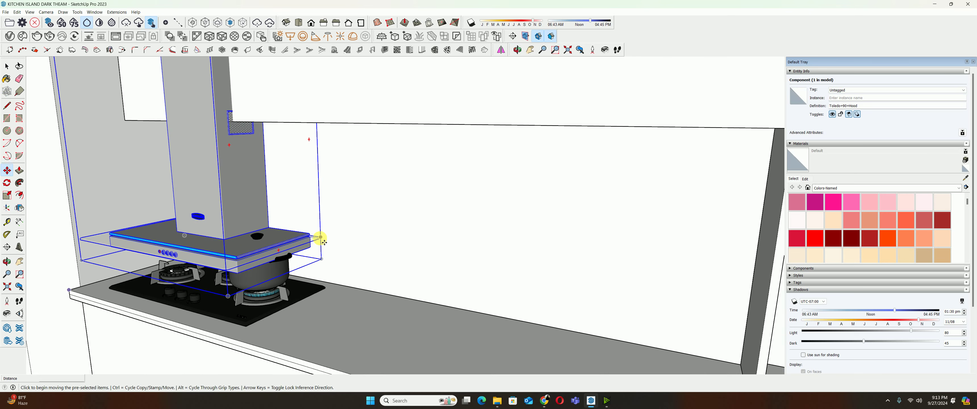
scroll(300, 235, "up", 2)
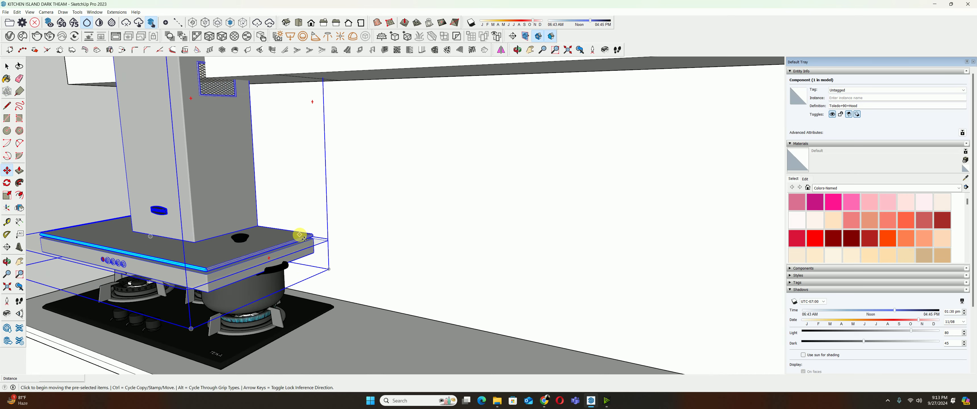
left_click(258, 226)
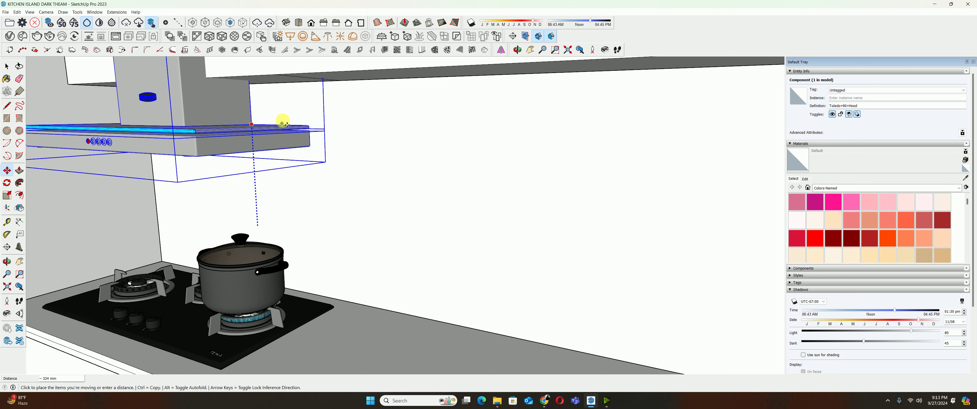
mouse_move(283, 121)
middle_mouse_down()
mouse_move(291, 188)
mouse_move(257, 100)
mouse_move(300, 122)
middle_mouse_up()
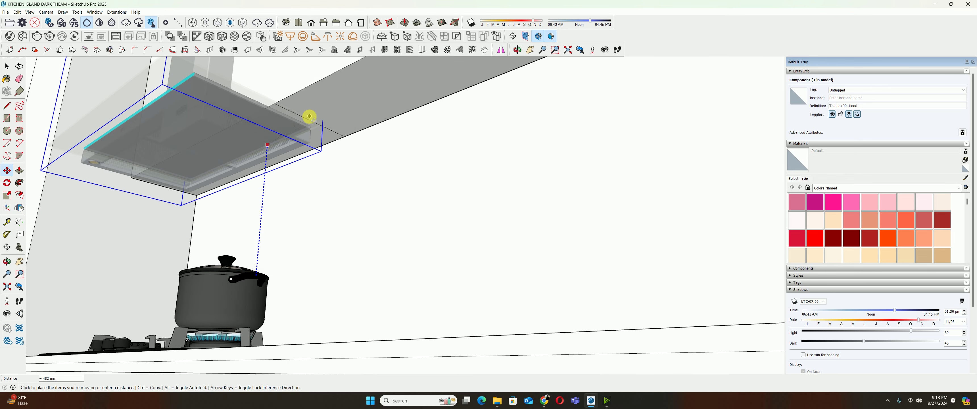
left_click(314, 120)
key("space")
left_click(337, 151)
Nudge the hood with Move into alignment with the wall cabinet
mouse_move(337, 152)
middle_mouse_down()
mouse_move(247, 126)
mouse_move(240, 146)
mouse_move(277, 138)
mouse_move(263, 180)
mouse_move(355, 284)
mouse_move(240, 163)
mouse_move(349, 186)
middle_mouse_up()
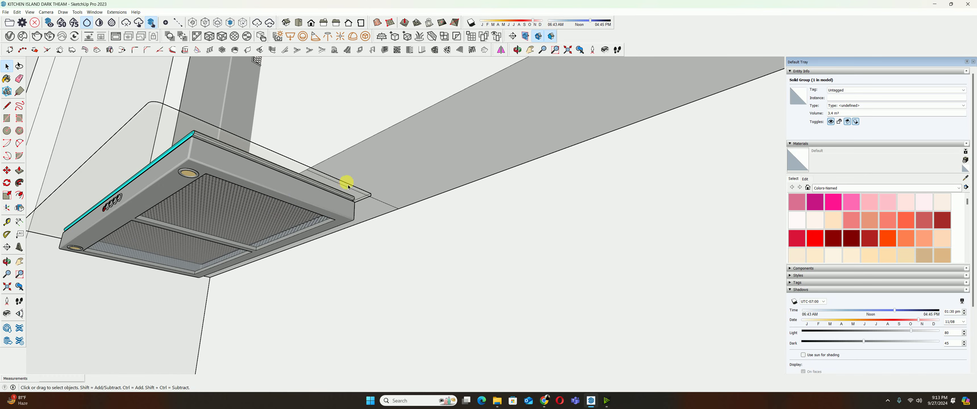
left_click(294, 201)
key("m")
scroll(374, 196, "up", 2)
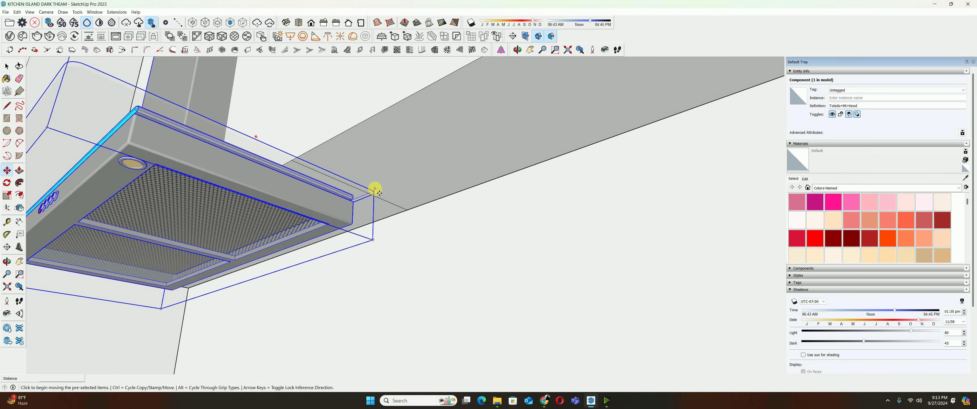
left_click(375, 189)
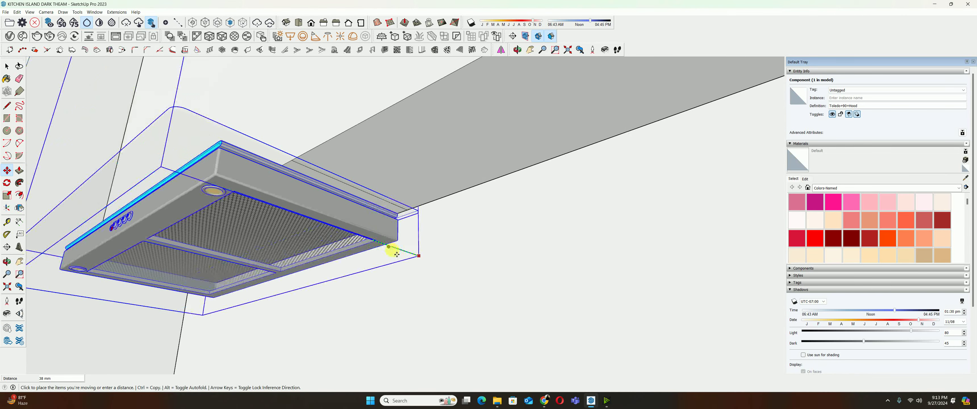
key("Escape")
key("space")
Check the hood from below, then zoom out to a front view of the whole kitchen
scroll(332, 245, "down", 3)
mouse_move(331, 245)
middle_mouse_down()
mouse_move(498, 306)
mouse_move(311, 249)
mouse_move(442, 334)
middle_mouse_up()
scroll(399, 255, "up", 2)
scroll(377, 299, "down", 2)
scroll(368, 320, "down", 1)
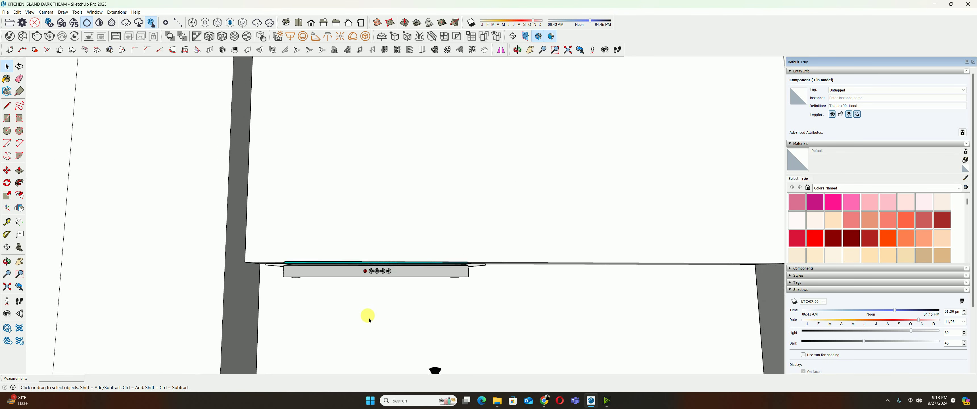
scroll(369, 319, "down", 3)
left_click(331, 224)
mouse_move(331, 224)
middle_mouse_down()
mouse_move(314, 197)
mouse_move(405, 259)
middle_mouse_up()
scroll(310, 206, "down", 1)
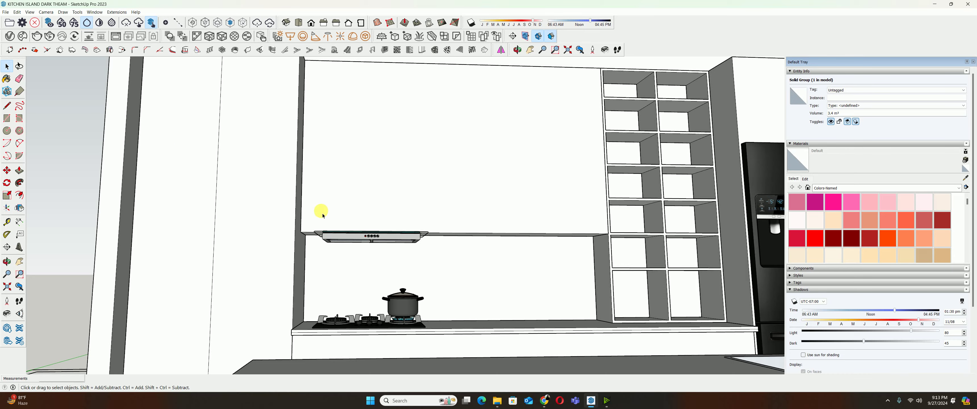
scroll(321, 215, "down", 3)
scroll(322, 215, "down", 3)
scroll(323, 215, "down", 2)
scroll(325, 215, "down", 2)
middle_click_drag(326, 215, 327, 216)
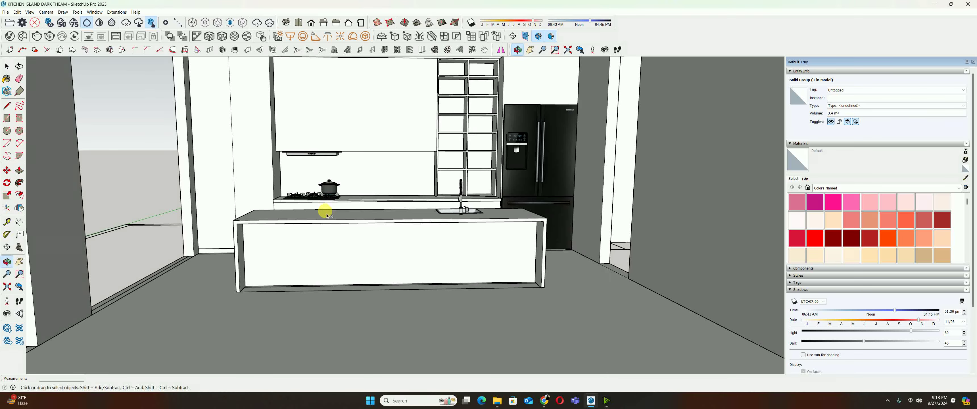
key("f")
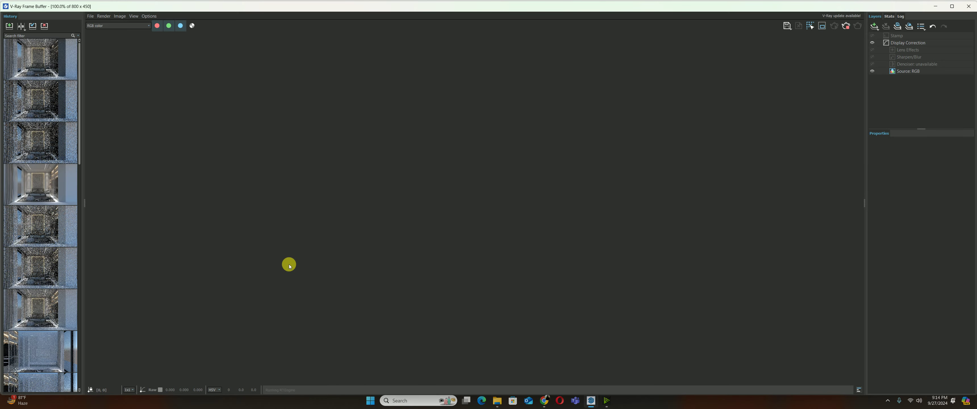
Inspect the hood in the render, stop rendering, and close the V-Ray Frame Buffer
scroll(474, 247, "up", 3)
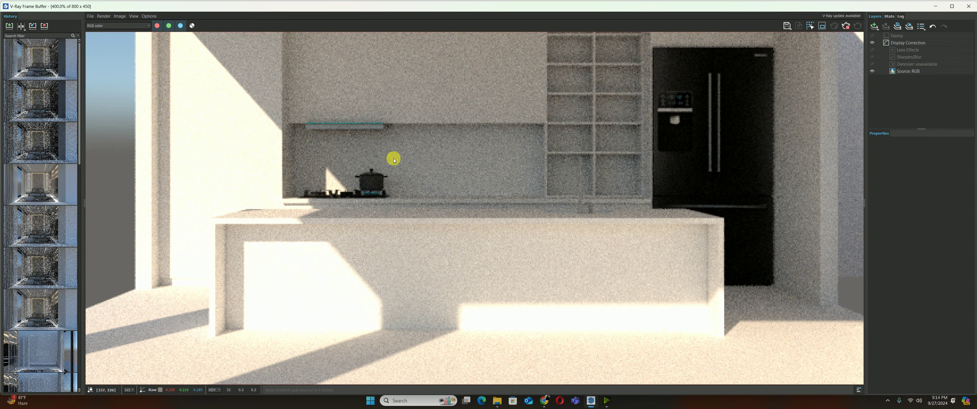
scroll(363, 132, "up", 2)
scroll(364, 134, "down", 1)
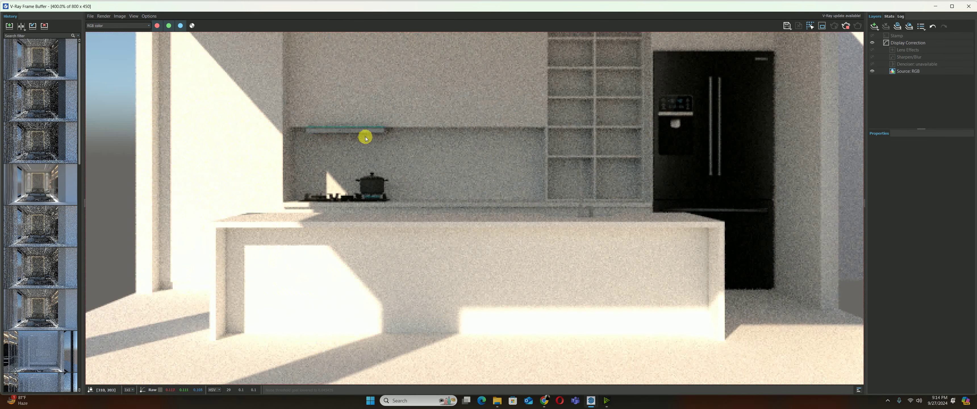
scroll(366, 136, "down", 1)
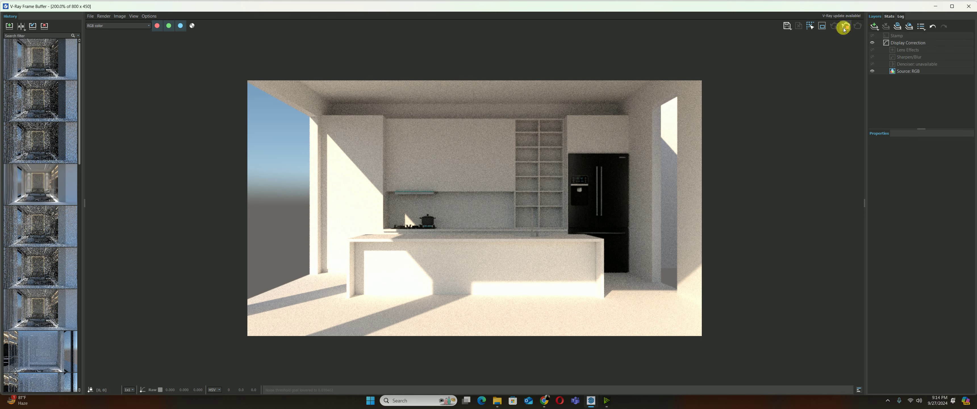
left_click(846, 28)
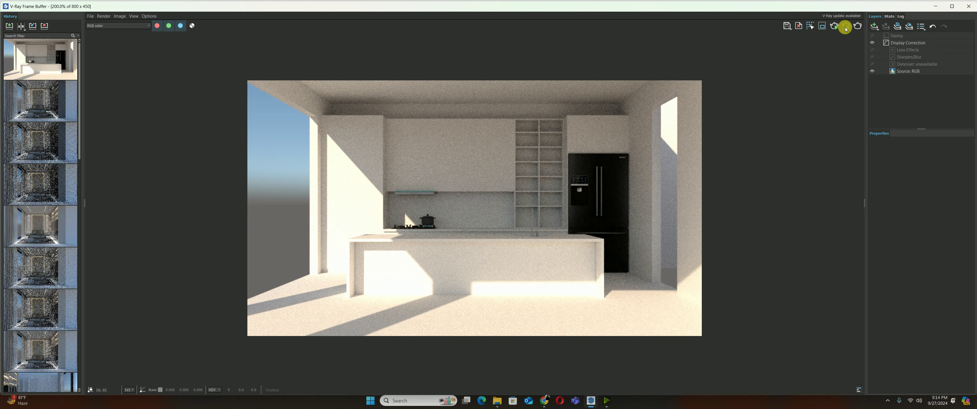
left_click(971, 6)
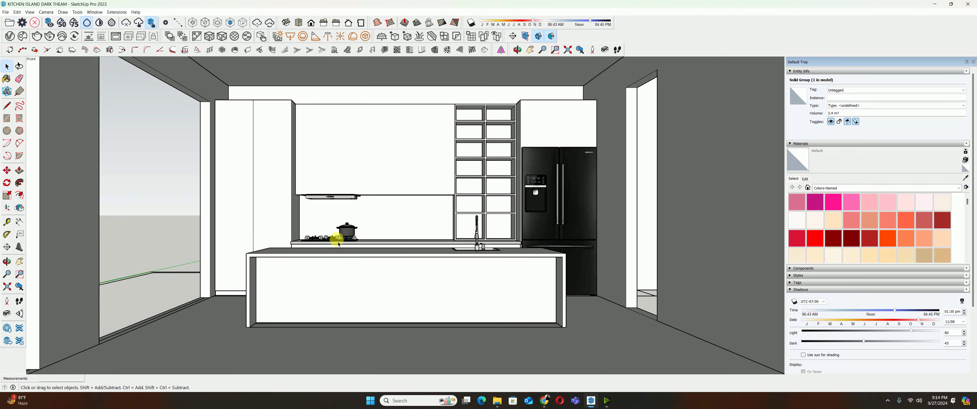
Orbit around the kitchen island, then return to the 3D Warehouse chimney collection in Chrome
scroll(338, 243, "up", 1)
mouse_move(270, 223)
middle_mouse_down()
mouse_move(264, 229)
mouse_move(303, 253)
middle_mouse_up()
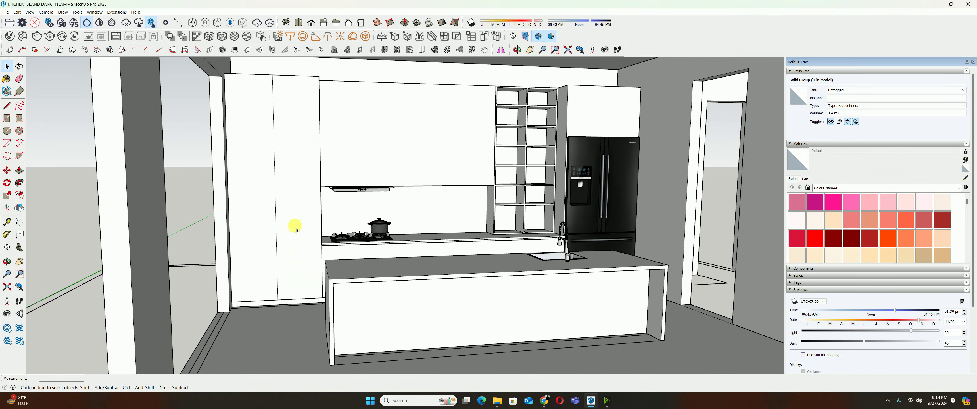
middle_click_drag(348, 256, 297, 240)
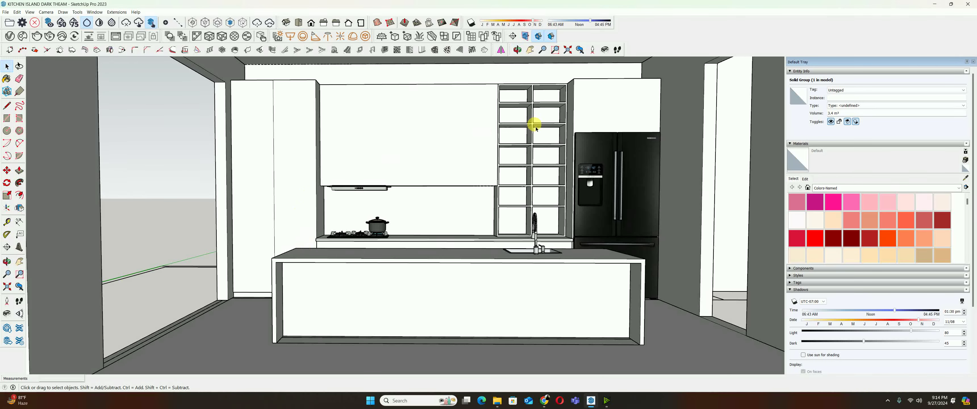
left_click(543, 400)
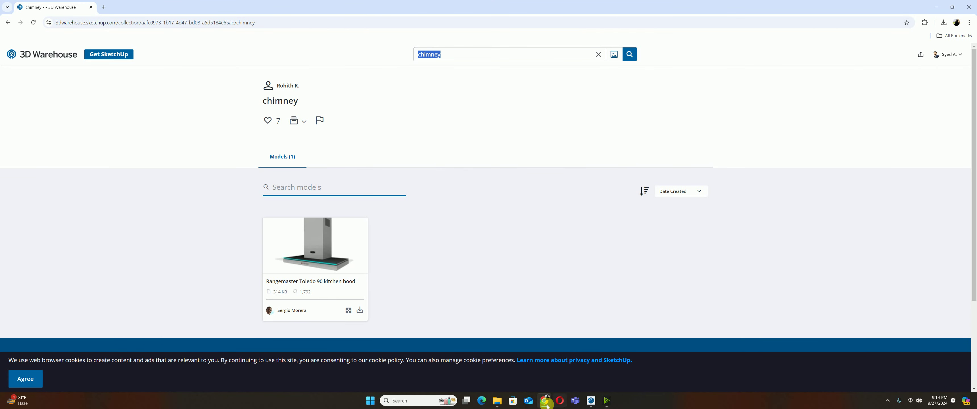
Look through the Downloads folder, then minimize File Explorer to reveal the chimney collection page
left_click(496, 400)
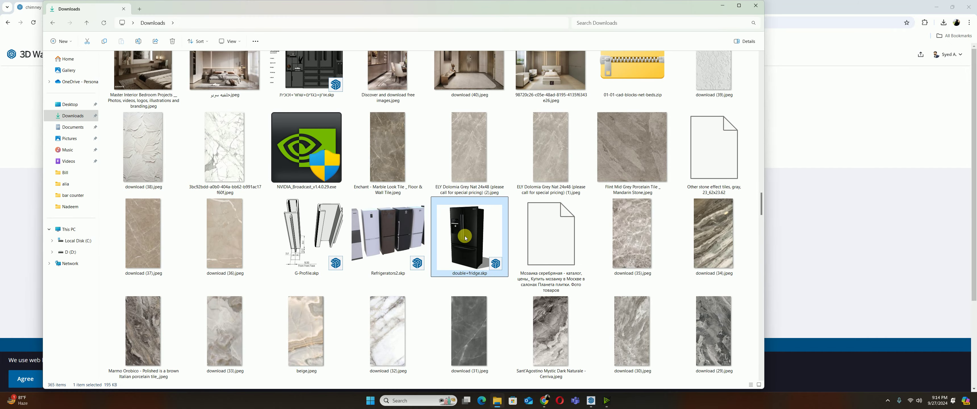
scroll(466, 238, "down", 5)
scroll(466, 238, "down", 5)
scroll(466, 238, "down", 5)
scroll(466, 238, "down", 5)
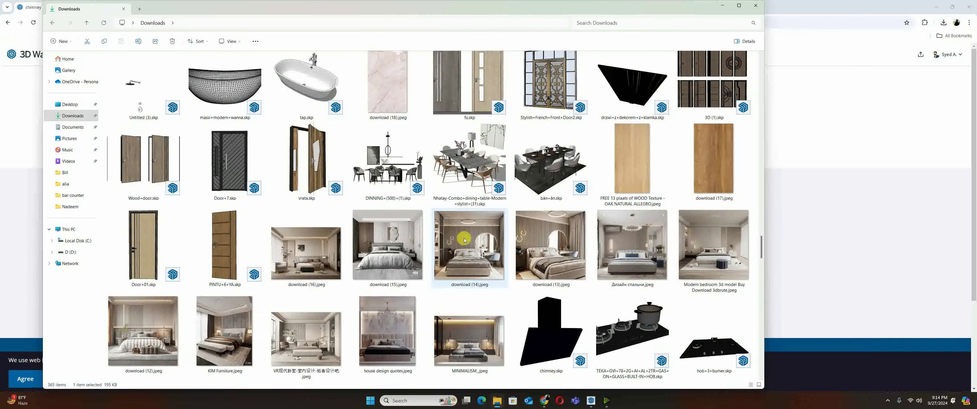
scroll(465, 240, "down", 3)
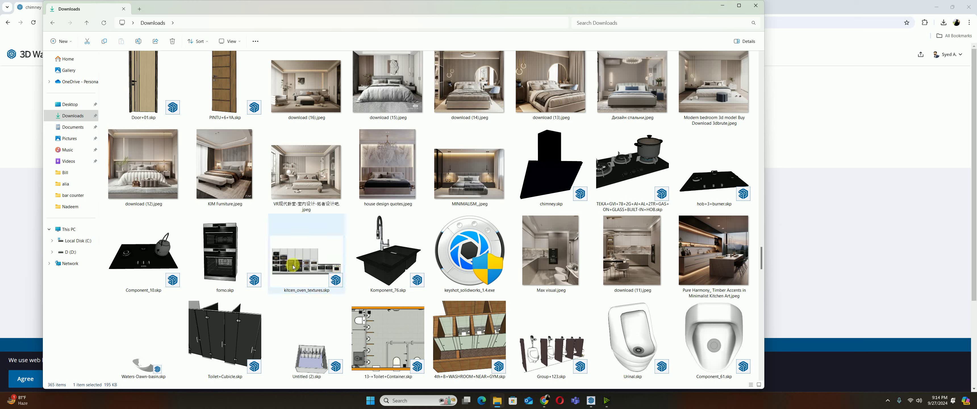
mouse_move(225, 252)
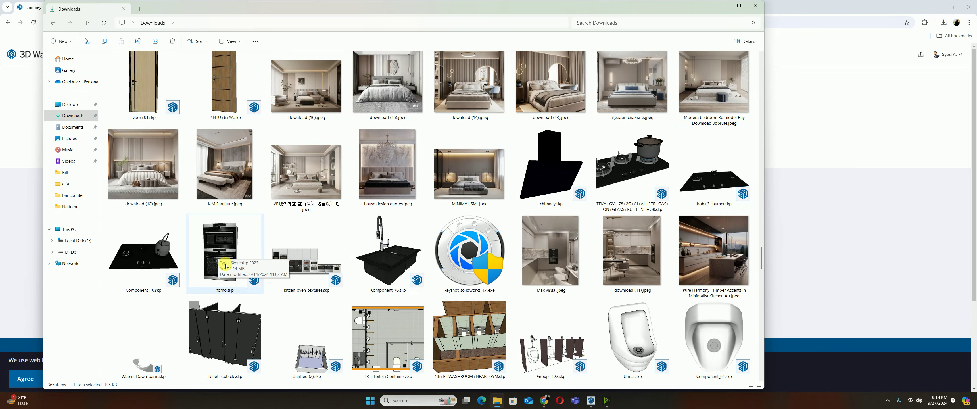
left_click(723, 5)
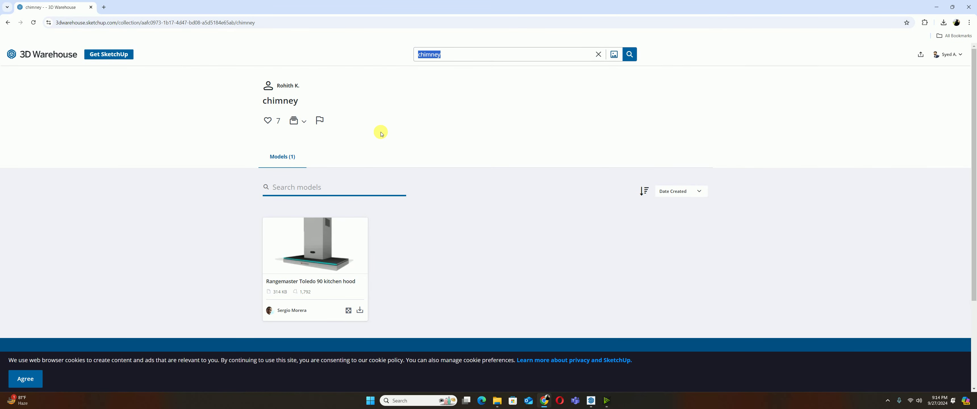
Search 3D Warehouse for 'microwave' and scroll through the results
type("micro")
type("wave")
key("Return")
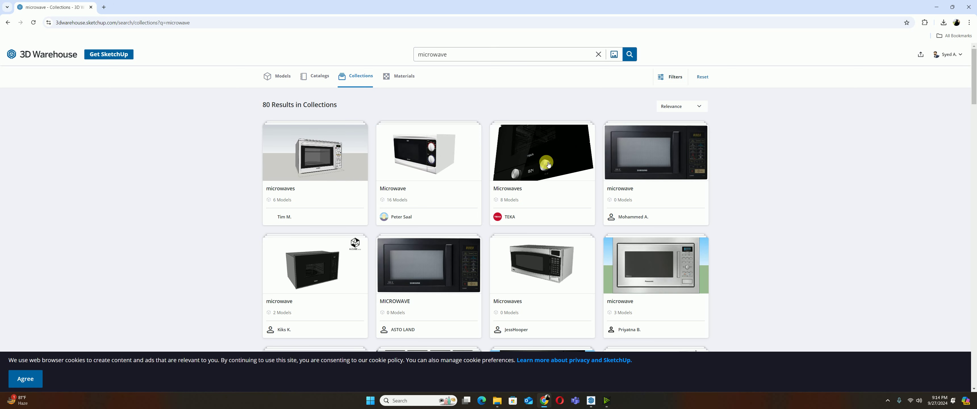
scroll(548, 164, "down", 3)
scroll(580, 207, "down", 2)
scroll(580, 209, "down", 2)
scroll(581, 212, "down", 2)
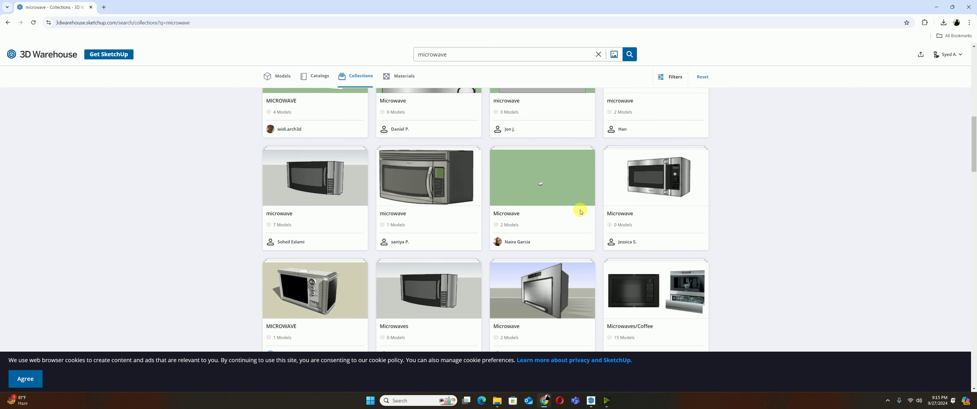
scroll(581, 206, "up", 3)
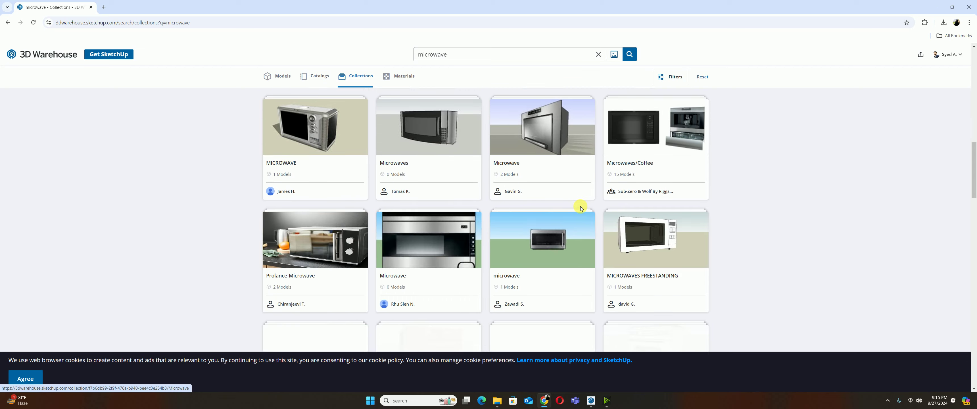
scroll(571, 196, "up", 2)
Browse individual microwave models under the Models tab, then minimize the browser
left_click(289, 78)
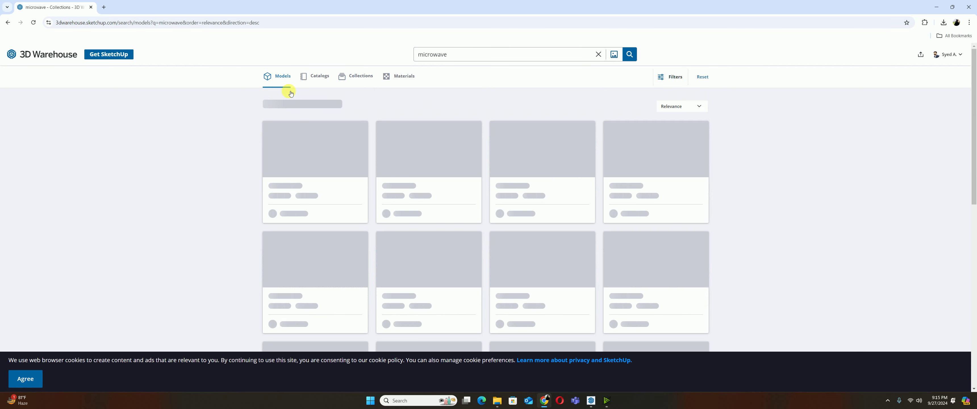
scroll(490, 167, "down", 1)
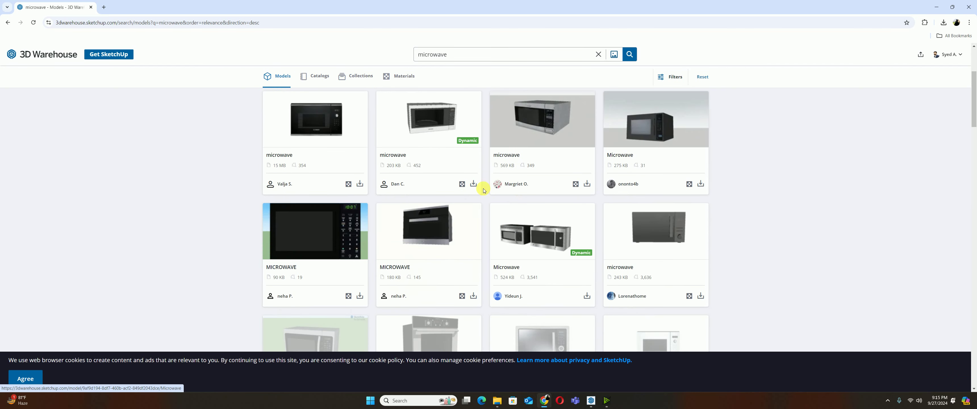
scroll(474, 186, "down", 4)
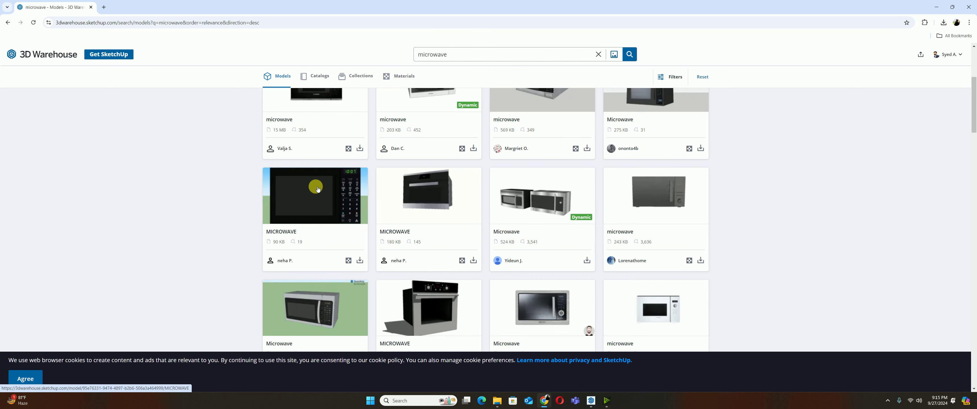
scroll(406, 194, "down", 3)
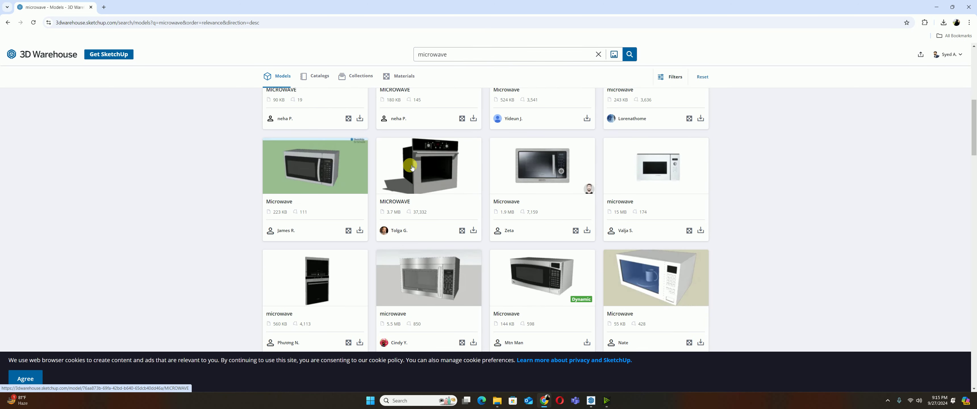
scroll(411, 163, "down", 2)
scroll(436, 190, "down", 2)
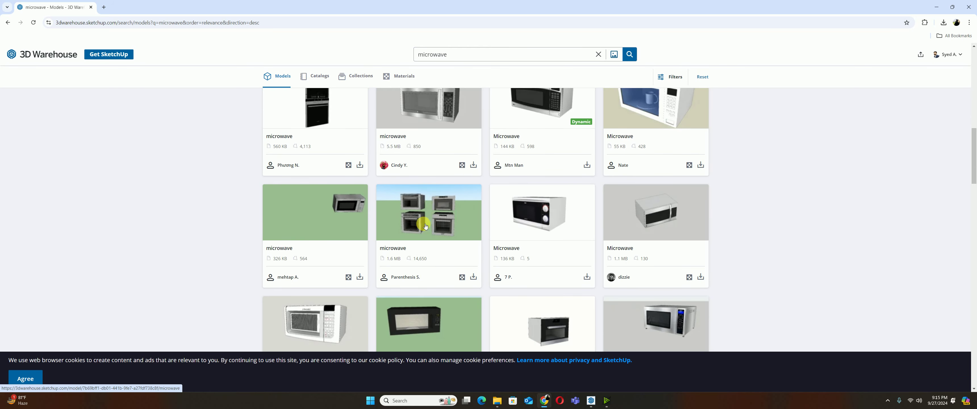
left_click(933, 7)
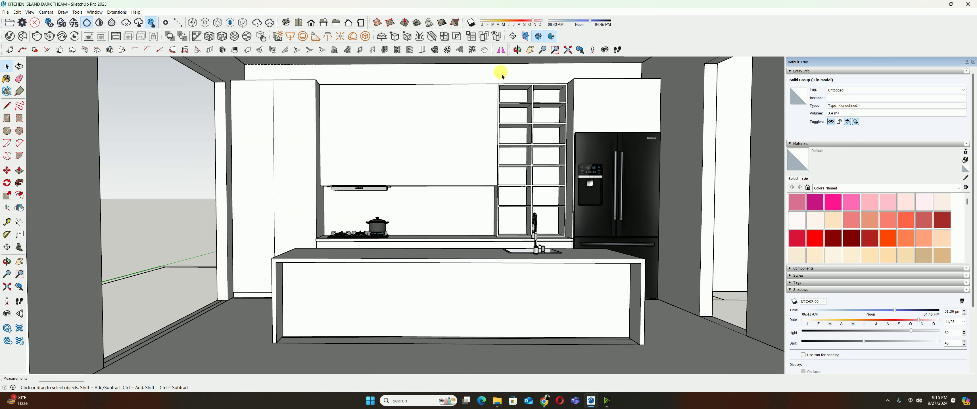
Import forno.skp from the Downloads folder into the kitchen model
left_click(11, 15)
left_click(23, 115)
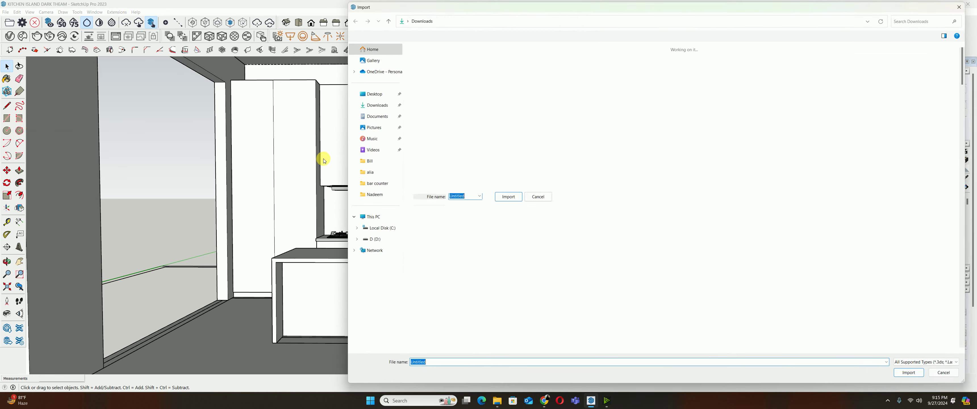
scroll(563, 192, "down", 5)
scroll(617, 192, "down", 5)
scroll(759, 192, "down", 5)
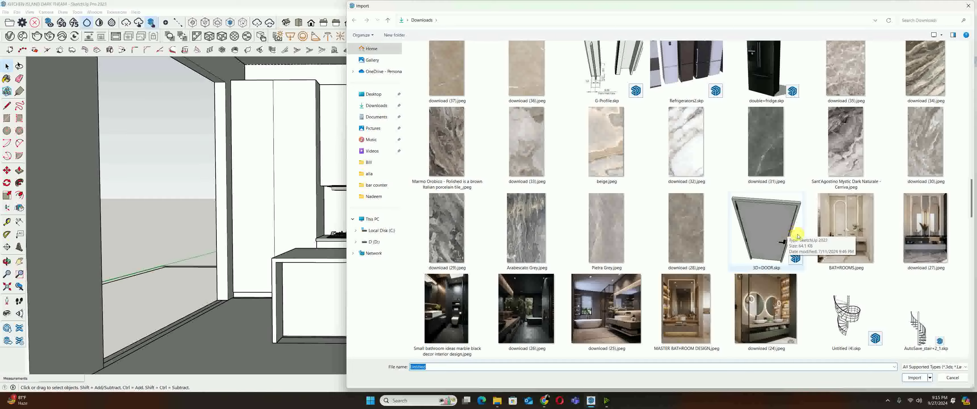
scroll(796, 236, "down", 5)
scroll(789, 236, "down", 5)
scroll(782, 235, "down", 5)
scroll(775, 235, "down", 5)
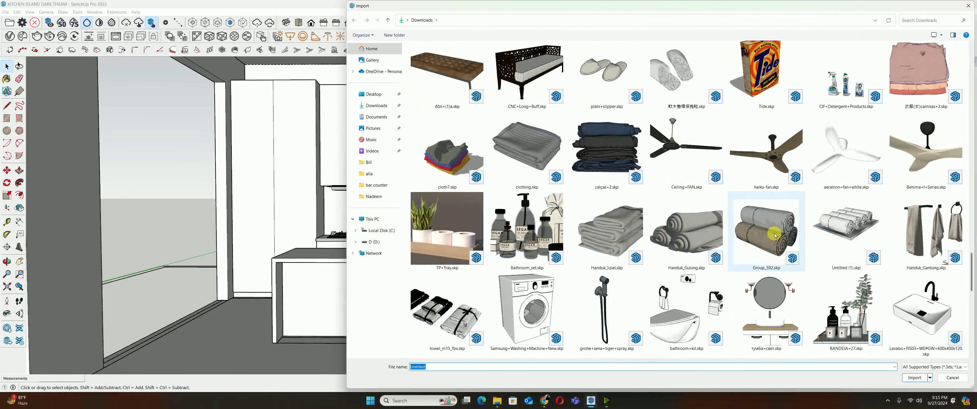
scroll(775, 235, "down", 5)
scroll(775, 235, "down", 5)
scroll(775, 235, "down", 5)
scroll(775, 235, "down", 5)
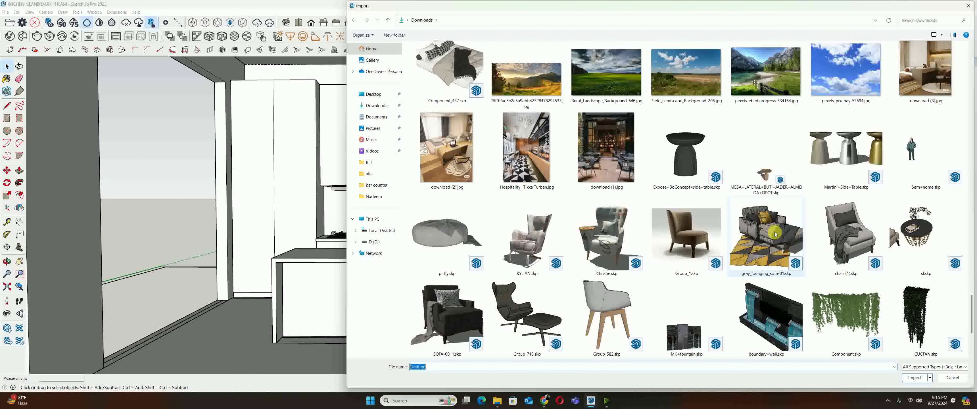
scroll(775, 234, "down", 5)
scroll(775, 234, "down", 5)
scroll(776, 232, "down", 5)
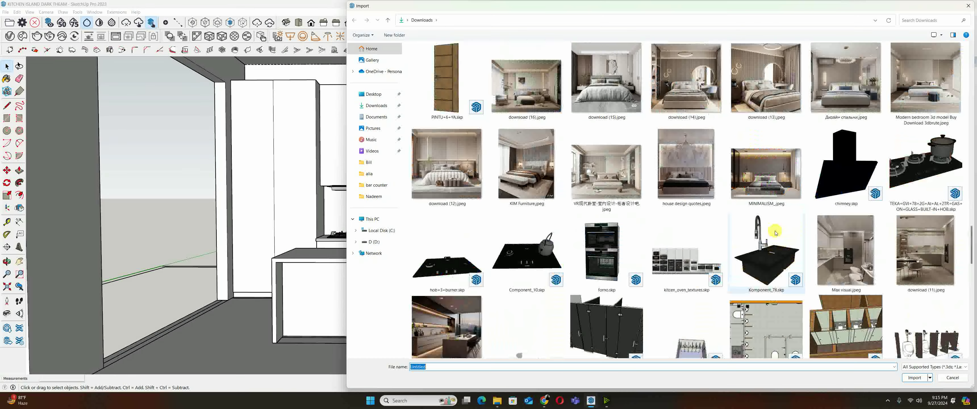
scroll(776, 233, "up", 5)
scroll(776, 232, "up", 5)
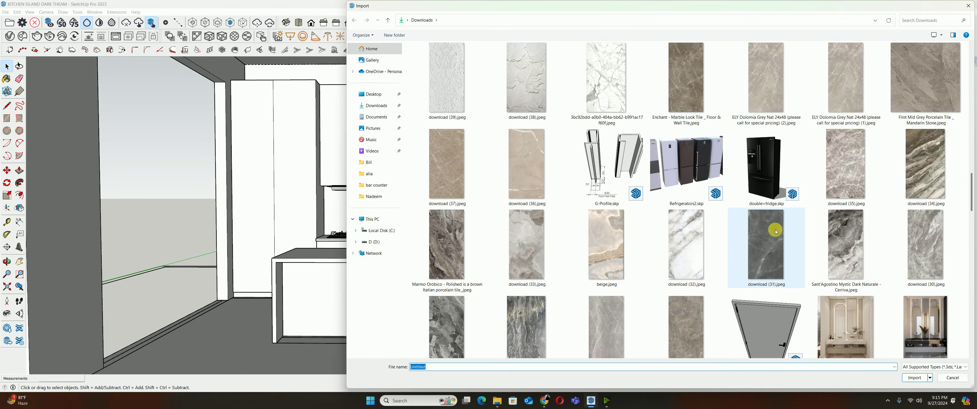
scroll(776, 233, "up", 5)
scroll(776, 231, "down", 5)
scroll(776, 232, "down", 5)
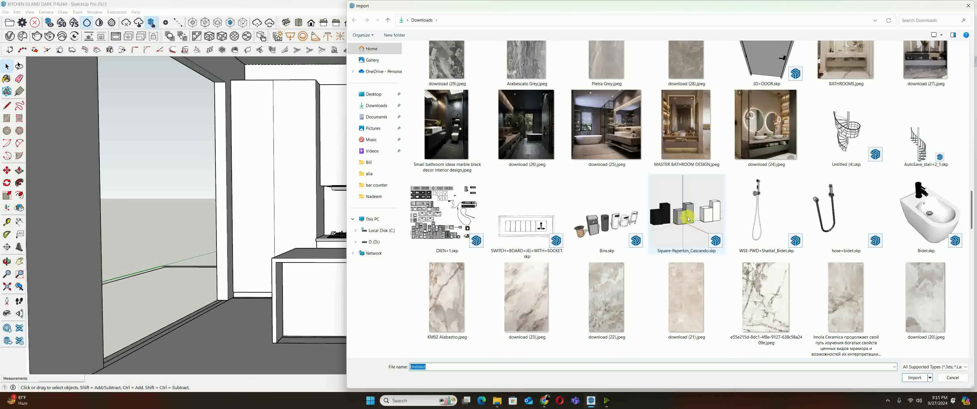
scroll(689, 218, "down", 5)
scroll(689, 218, "down", 5)
scroll(690, 219, "down", 5)
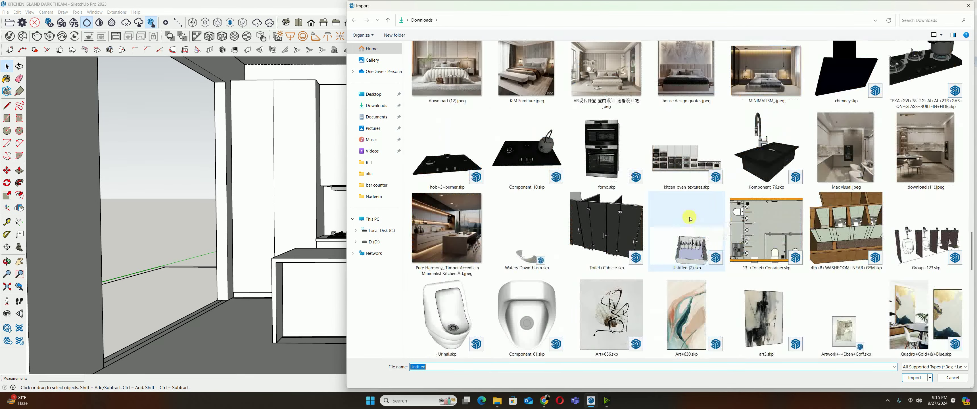
left_click(608, 163)
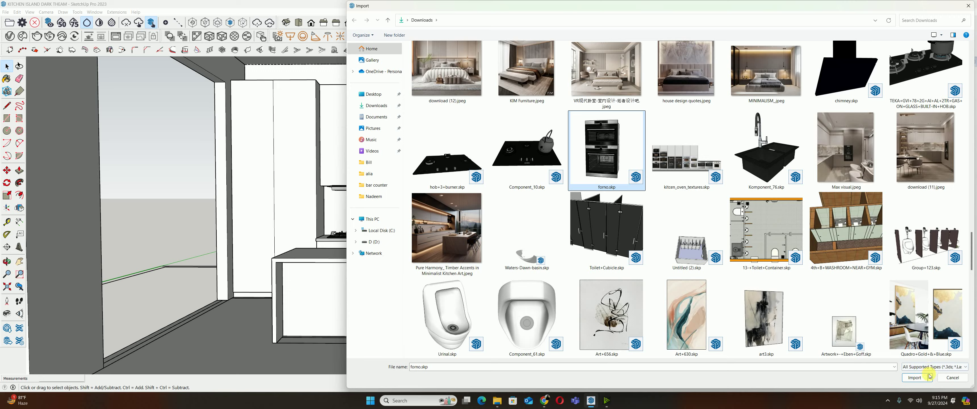
left_click(914, 379)
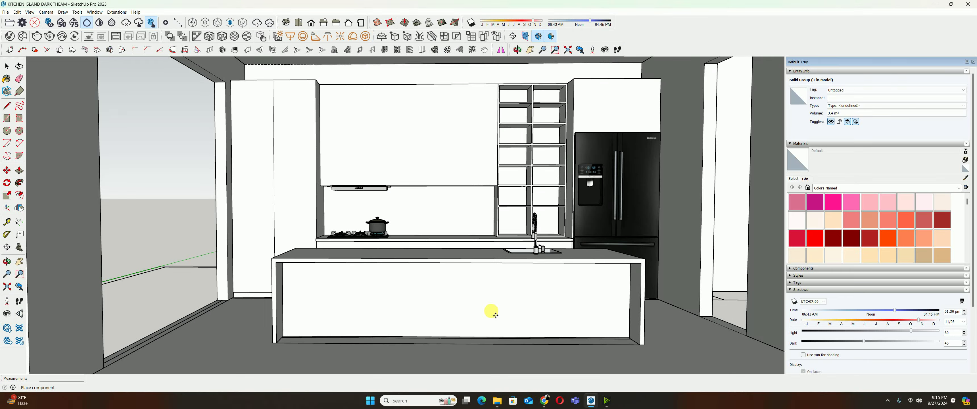
Set the imported oven stack down beside the cooktop
mouse_move(326, 296)
middle_mouse_down()
mouse_move(309, 288)
mouse_move(321, 286)
middle_mouse_up()
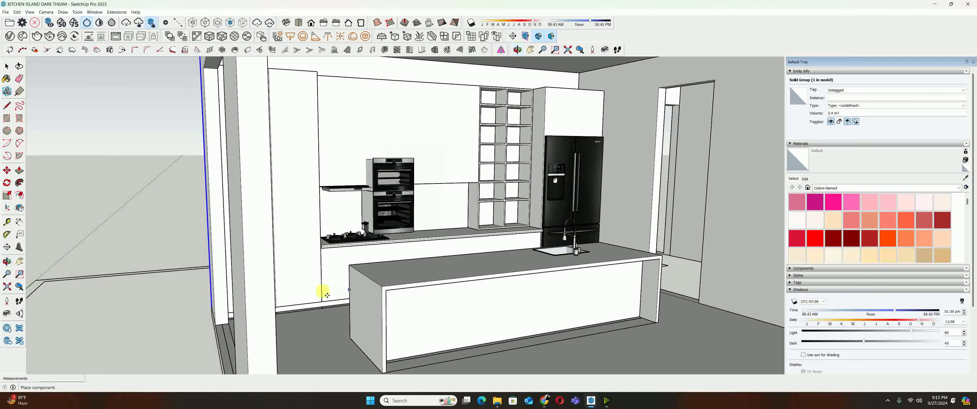
scroll(342, 299, "up", 3)
scroll(265, 309, "up", 2)
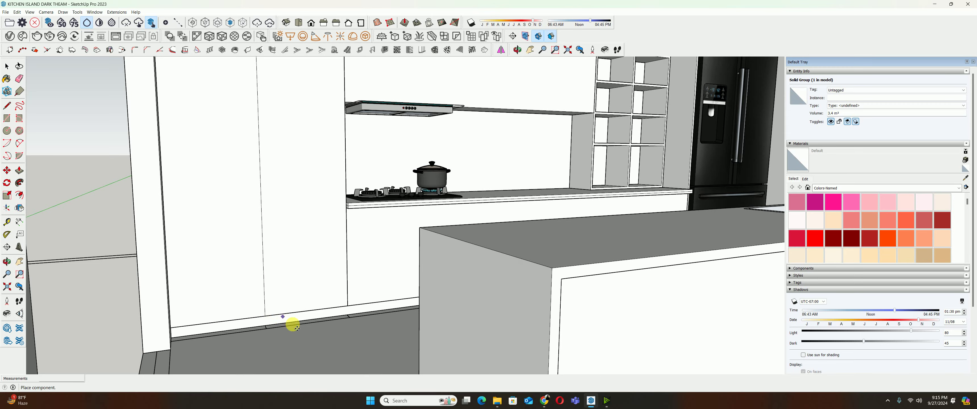
scroll(436, 310, "down", 3)
scroll(417, 286, "down", 3)
scroll(427, 312, "down", 1)
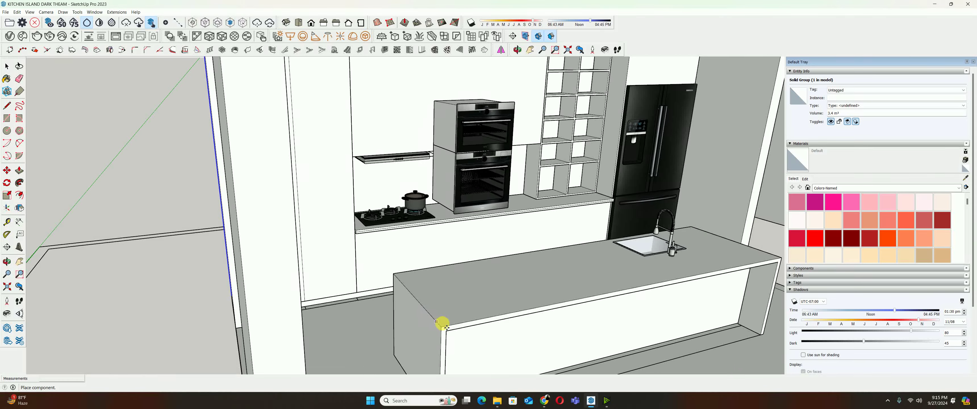
left_click(442, 324)
Move the oven stack by its lower corner to a new corner position
key("m")
scroll(442, 326, "up", 2)
scroll(441, 266, "up", 2)
scroll(456, 223, "up", 2)
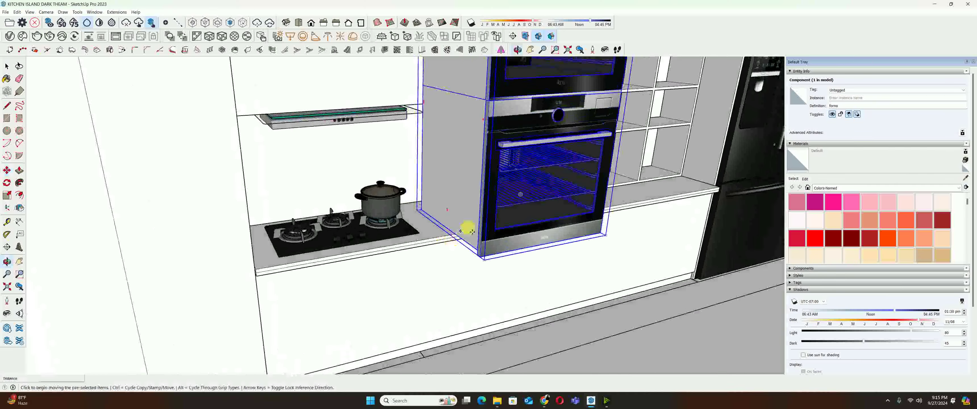
scroll(470, 231, "up", 2)
scroll(476, 186, "up", 2)
scroll(448, 246, "up", 2)
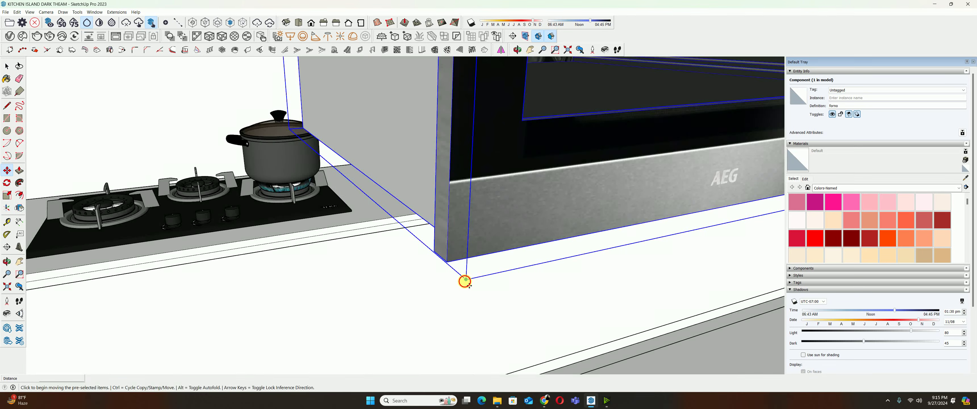
left_click(465, 282)
scroll(284, 271, "down", 4)
scroll(460, 207, "up", 2)
scroll(450, 169, "up", 2)
scroll(339, 257, "up", 2)
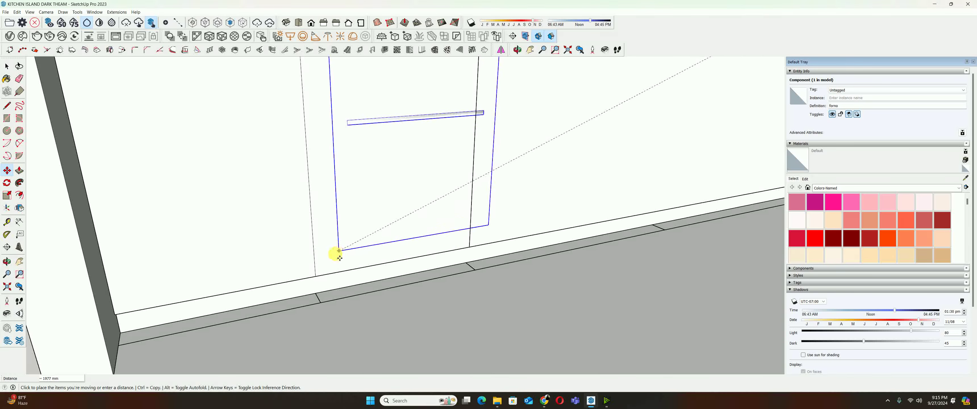
left_click(317, 274)
scroll(469, 225, "down", 2)
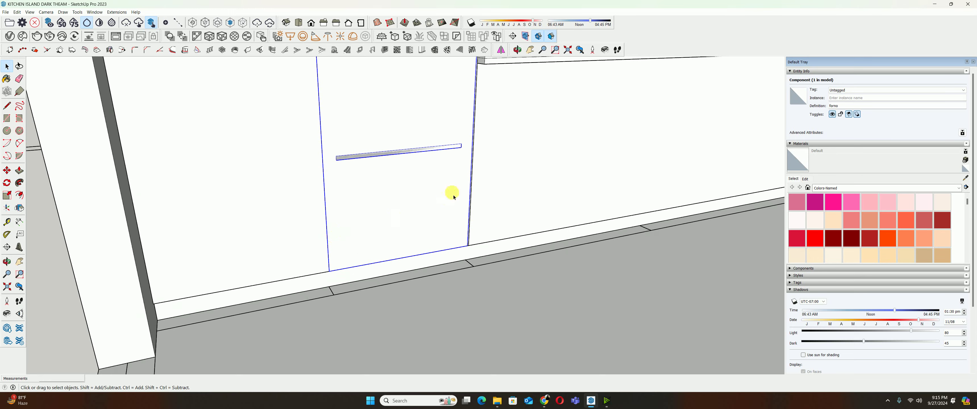
Shift the oven stack into the tall cabinet niche next to the cooktop
middle_click_drag(452, 193, 406, 264)
scroll(372, 233, "up", 2)
scroll(372, 232, "down", 2)
scroll(349, 216, "up", 2)
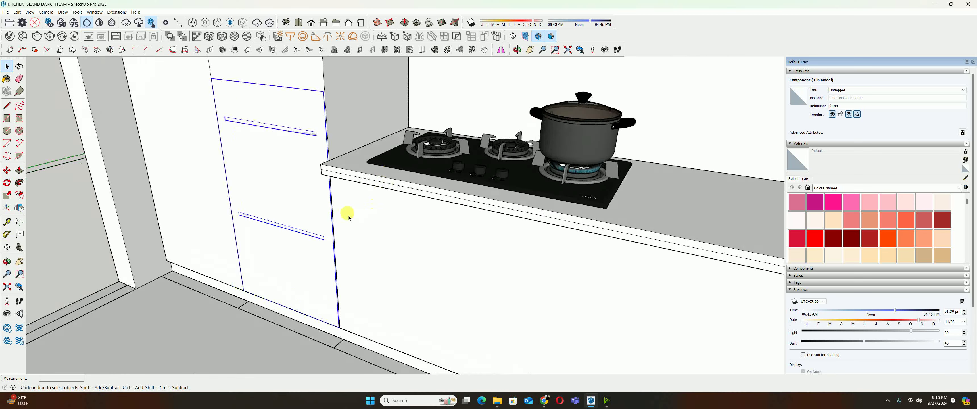
scroll(352, 273, "down", 2)
key("m")
left_click(247, 312)
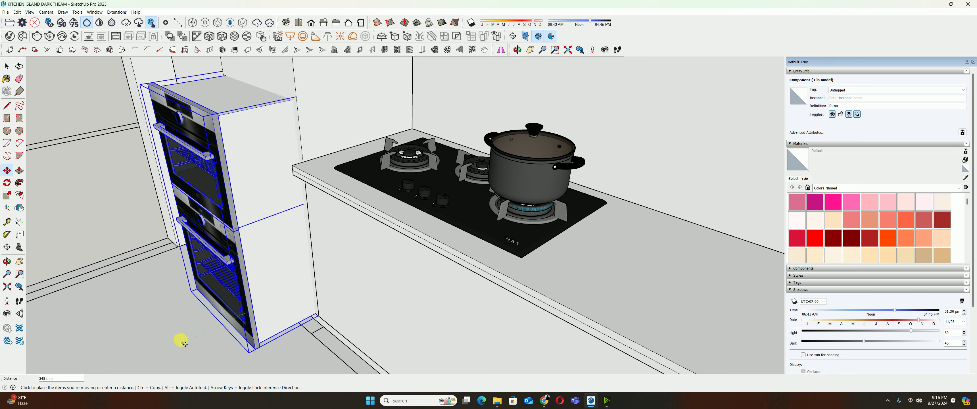
left_click(180, 344)
Zoom out and orbit to view the oven stack with the cooktop and hood
scroll(273, 342, "up", 1)
scroll(323, 300, "up", 3)
scroll(369, 290, "up", 2)
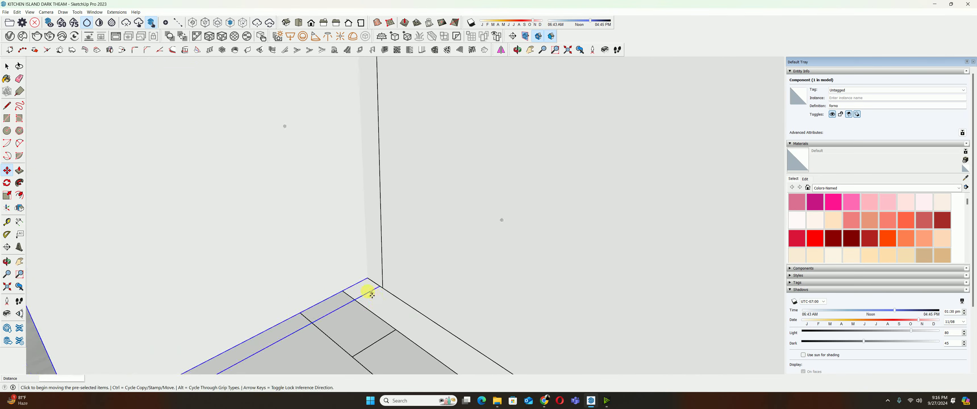
scroll(363, 290, "down", 2)
scroll(365, 275, "down", 2)
scroll(349, 290, "down", 2)
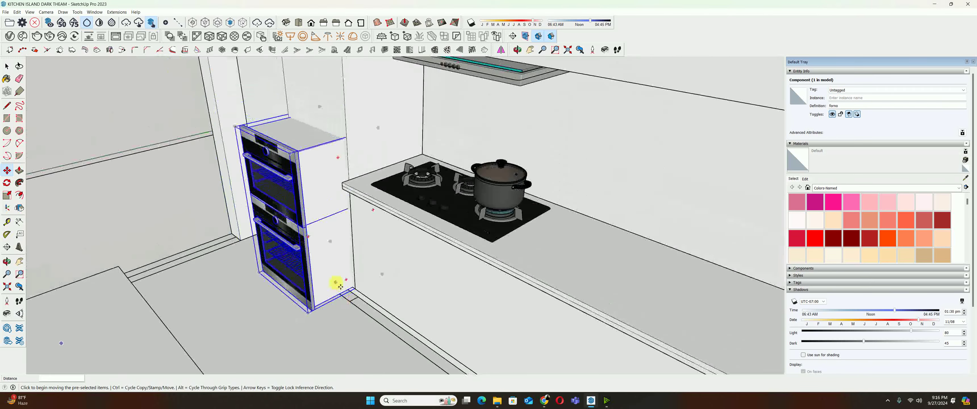
scroll(338, 279, "down", 1)
key("space")
key("Escape")
mouse_move(383, 149)
middle_mouse_down()
mouse_move(322, 245)
mouse_move(336, 117)
middle_mouse_up()
Open the tall cabinet for editing and make a first 20 mm offset on it
double_click(356, 210)
key("f")
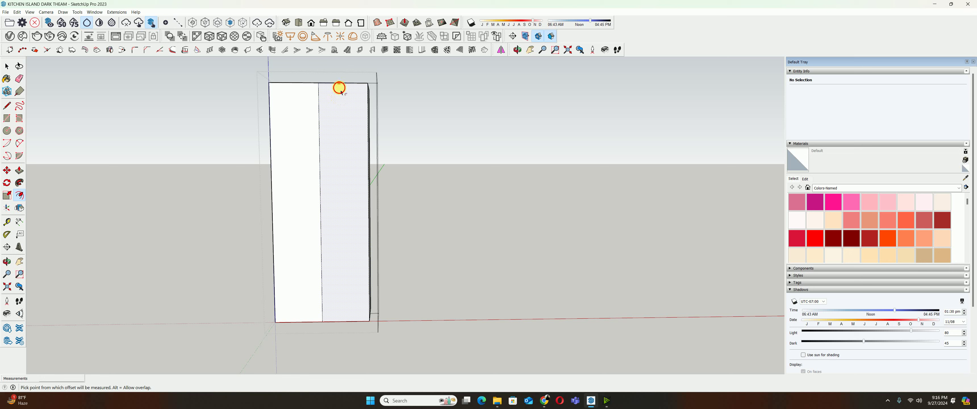
left_click(342, 91)
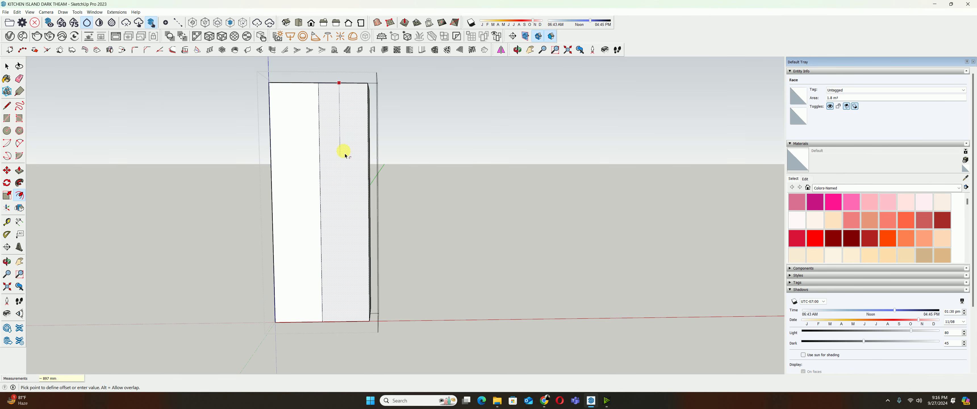
left_click(320, 125)
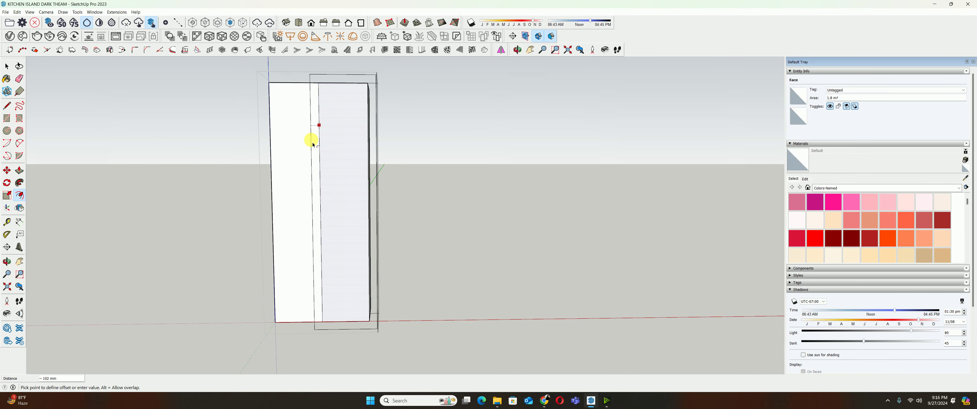
type("0")
key("Return")
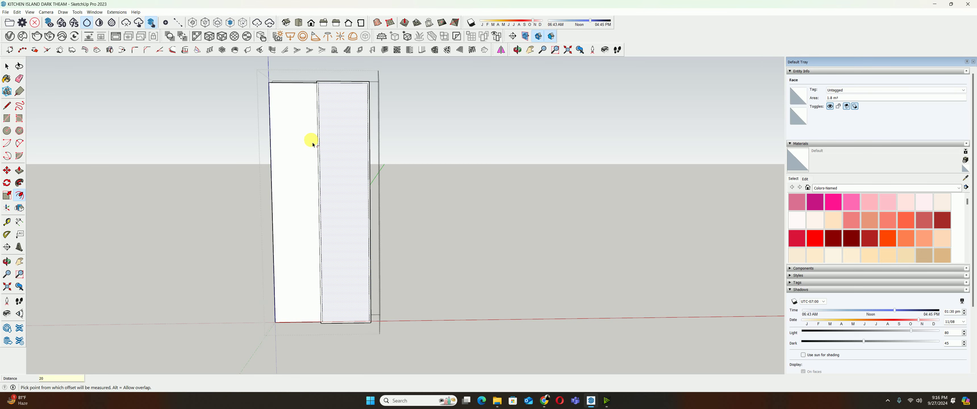
key("space")
Offset the cabinet's front panel 20 mm to form the niche border
middle_click_drag(294, 147, 392, 332)
scroll(344, 298, "up", 3)
scroll(338, 330, "up", 2)
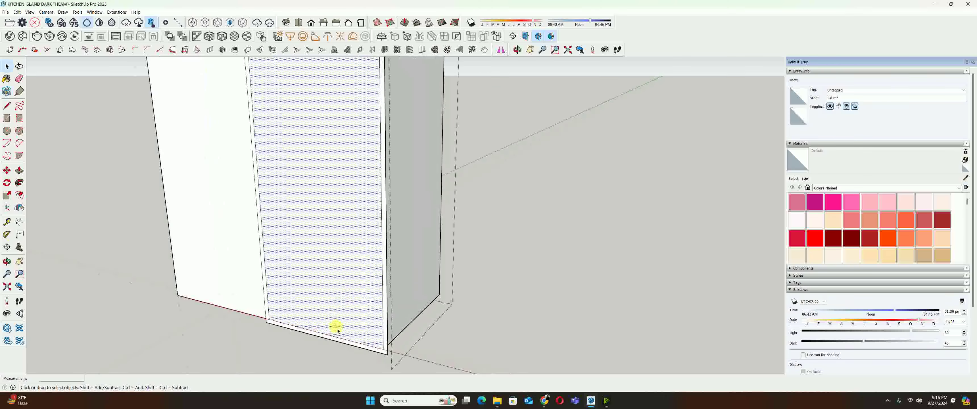
scroll(337, 331, "up", 2)
key("f")
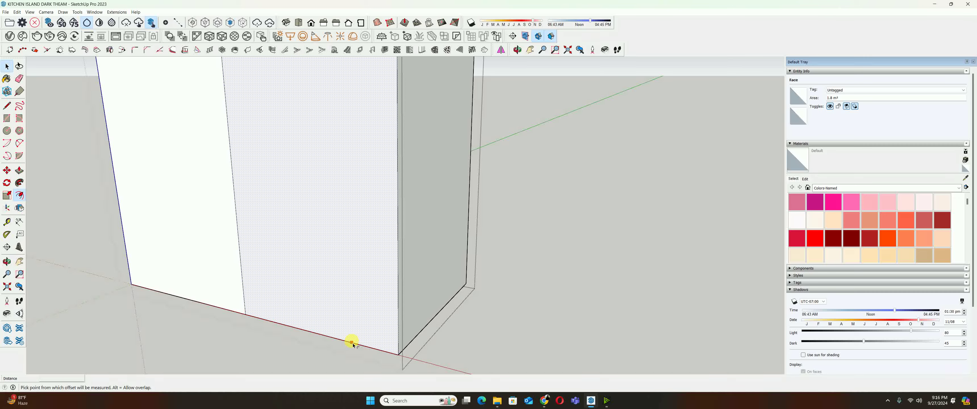
left_click(351, 342)
type("20")
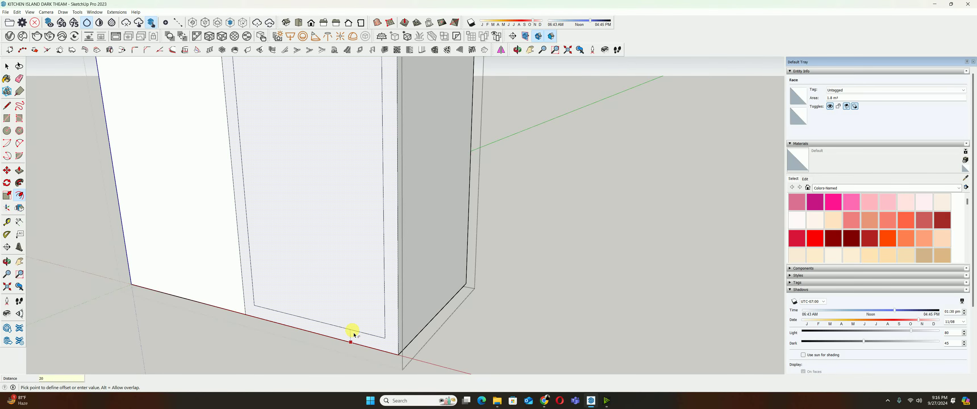
key("Return")
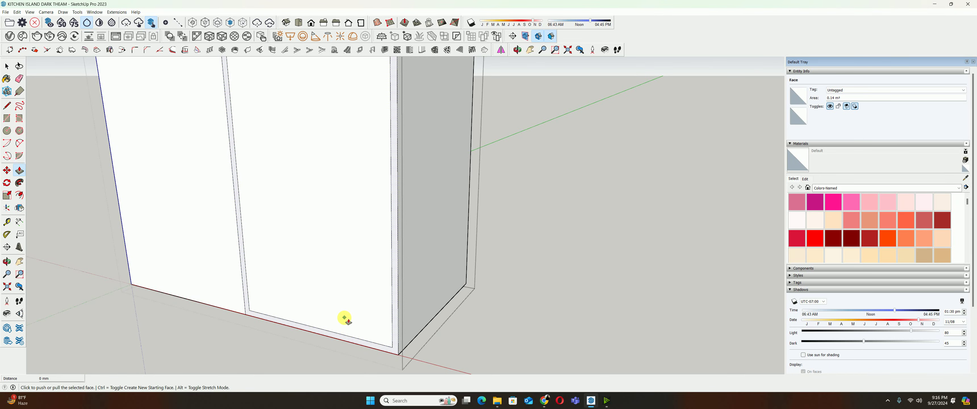
key("space")
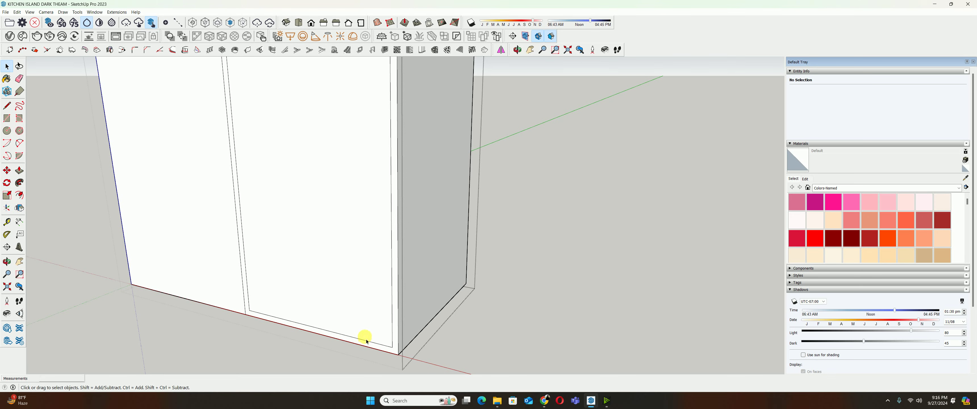
Copy the panel's inner bottom edge up 450 mm, then another 20 mm above for the shelf
left_click(362, 343)
key("m")
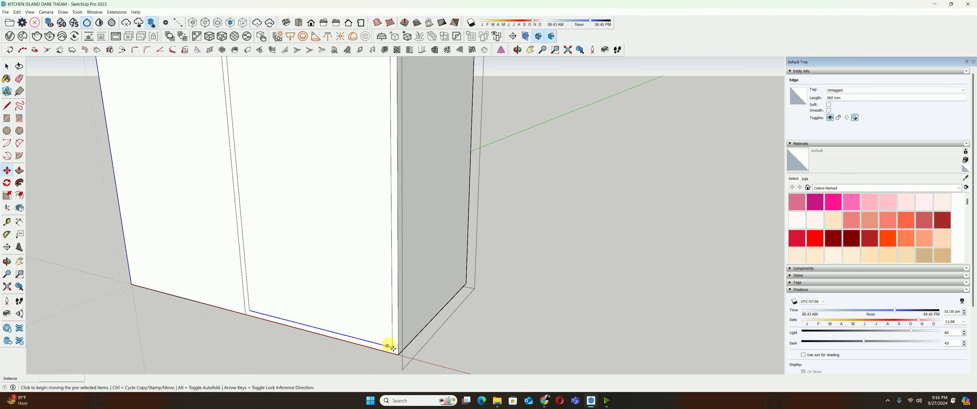
left_click(390, 346)
key("ctrl")
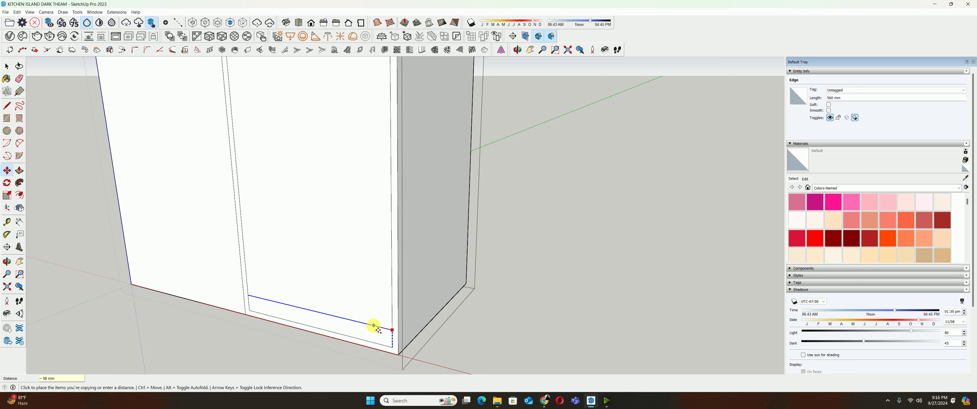
type("0")
key("Return")
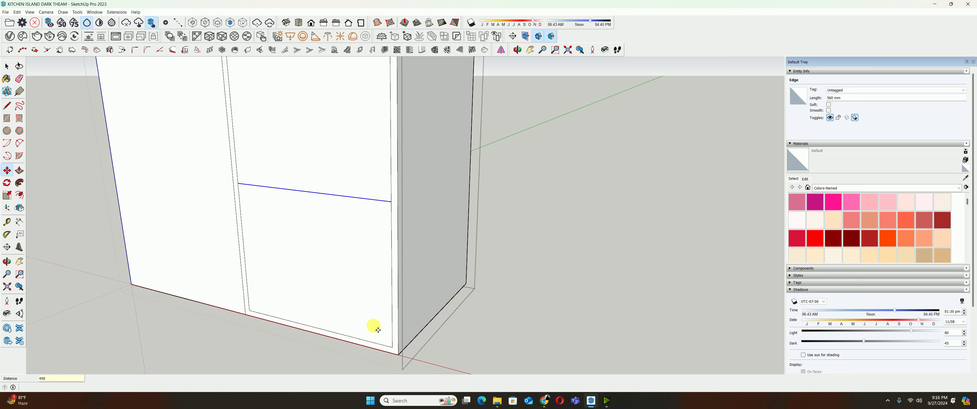
left_click(391, 202)
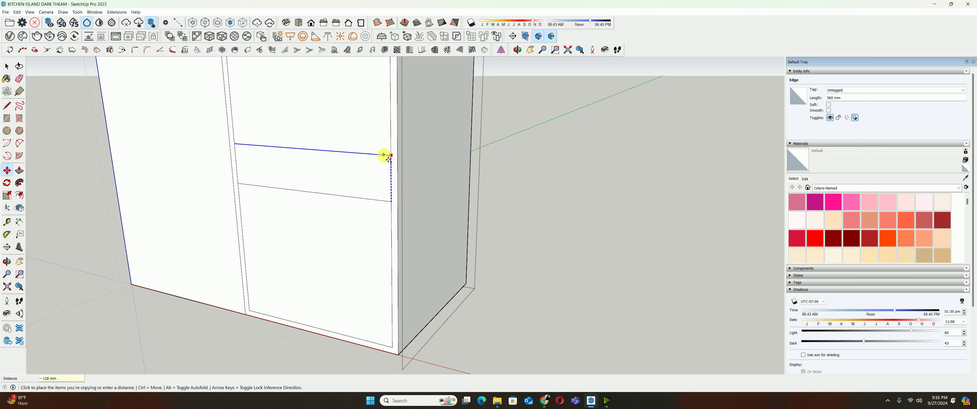
type("20")
key("Return")
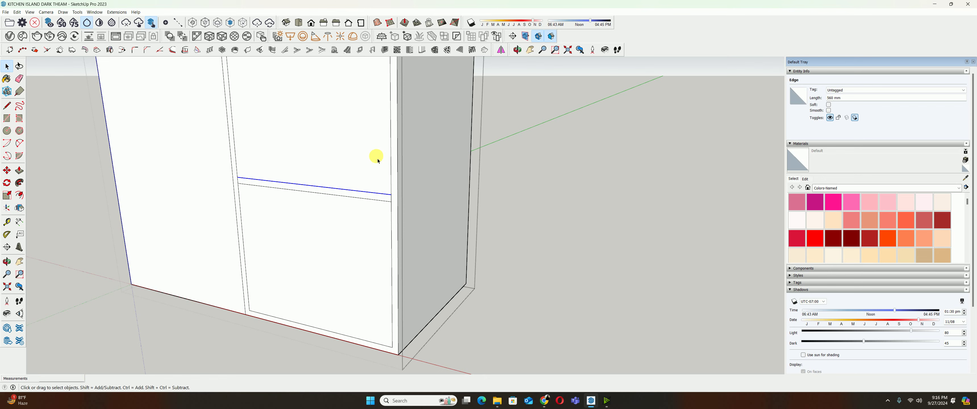
Copy the edge about 600 mm higher, plus a second copy 20 mm above it
mouse_move(376, 157)
middle_mouse_down()
mouse_move(338, 201)
mouse_move(327, 245)
middle_mouse_up()
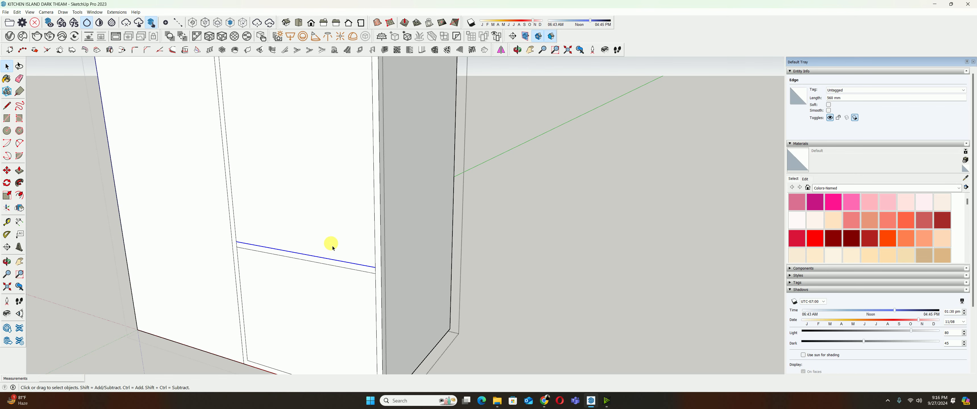
left_click(375, 266)
type("600")
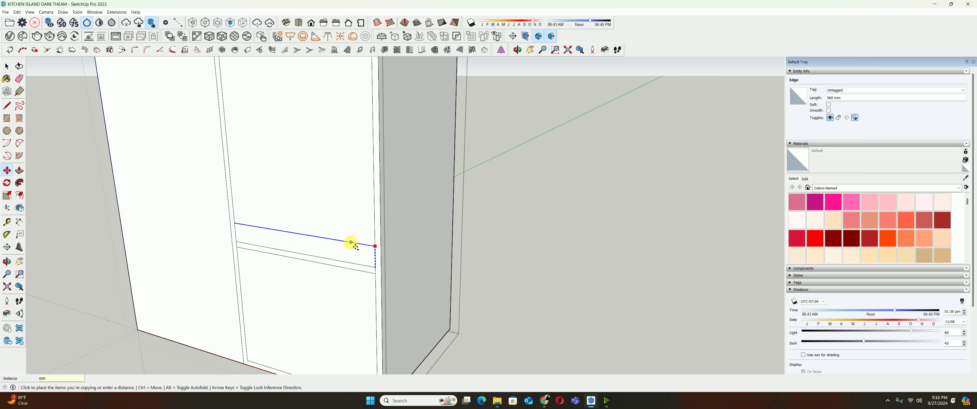
key("Return")
scroll(355, 246, "down", 3)
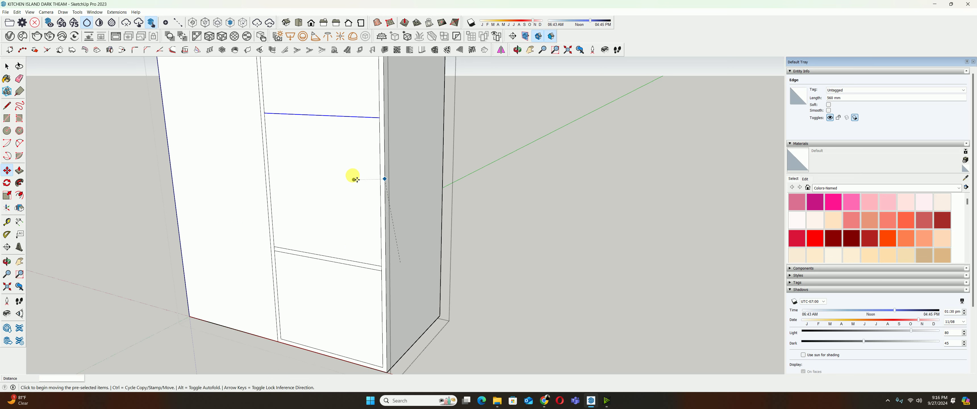
scroll(370, 220, "up", 5)
left_click(381, 221)
key("ctrl")
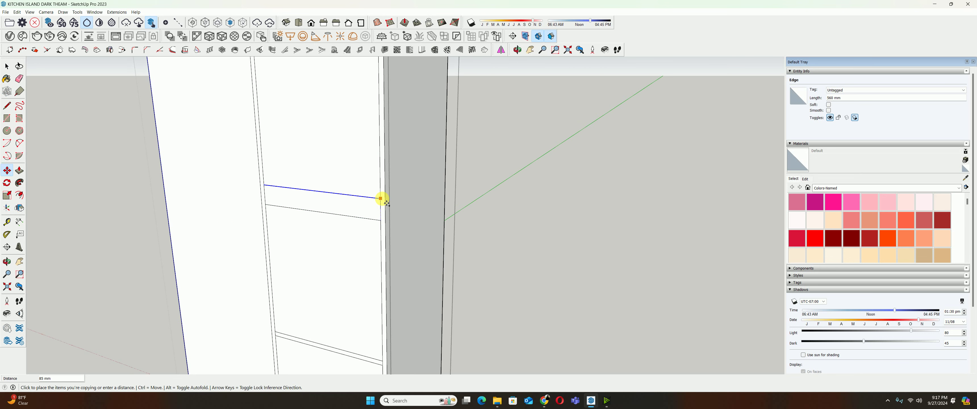
type("0")
key("Return")
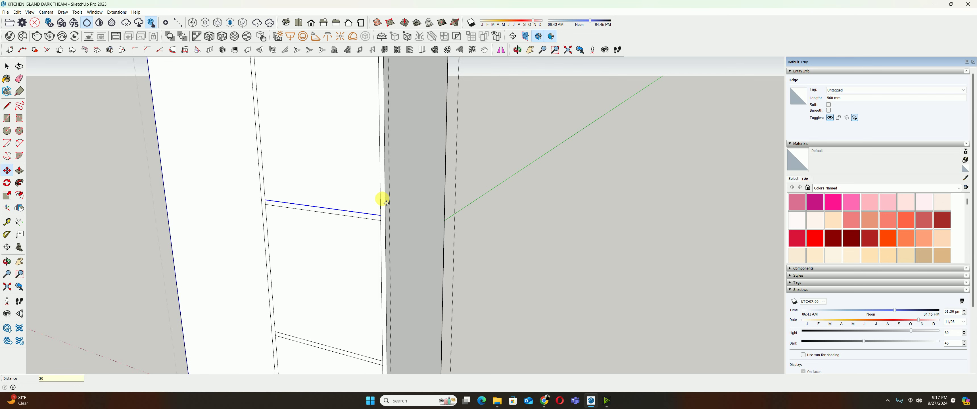
scroll(299, 312, "down", 3)
scroll(312, 247, "down", 2)
Push the bottom and middle panels back into the cabinet as recesses of equal depth
key("p")
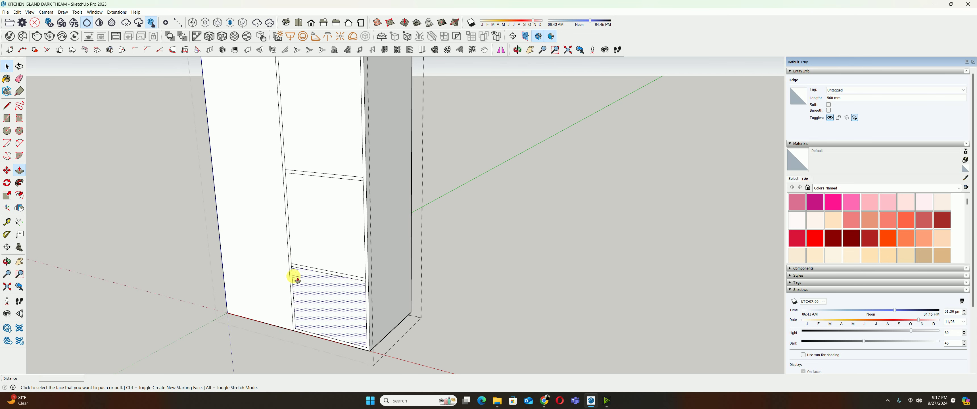
left_click(320, 322)
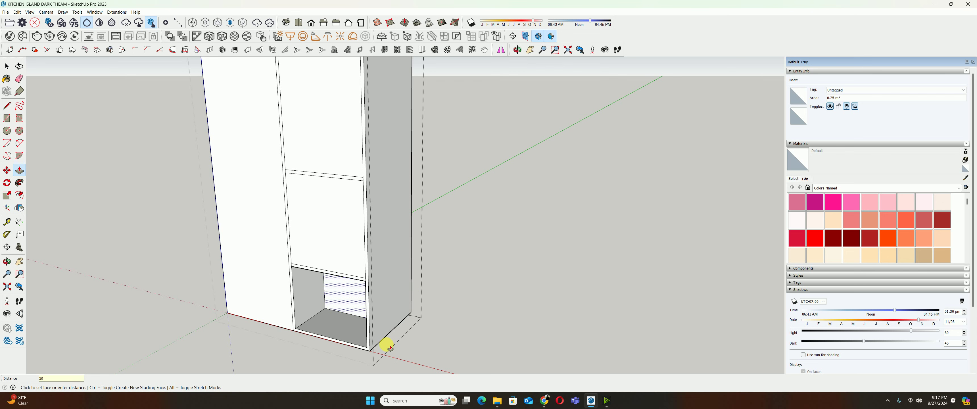
type("0")
key("Return")
double_click(308, 246)
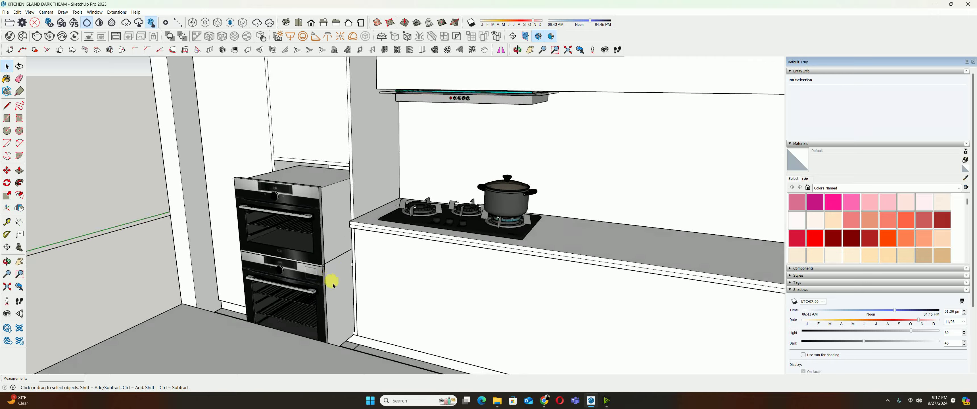
Move the two-oven stack to a new spot beside the cabinet
left_click(346, 287)
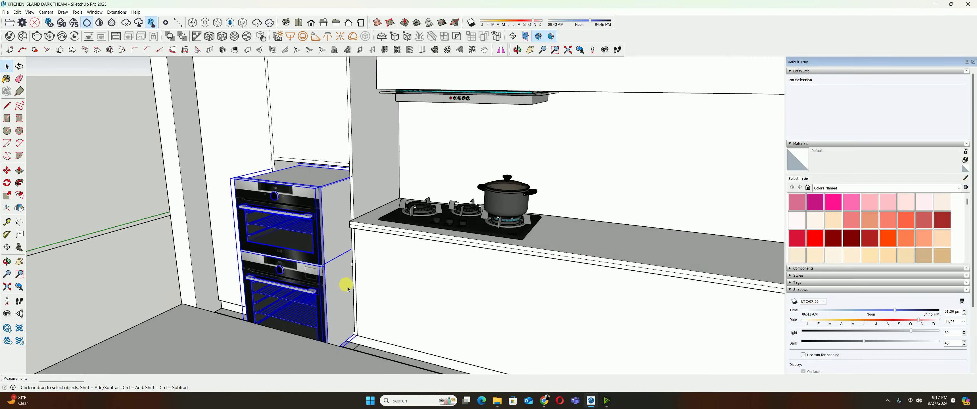
mouse_move(346, 287)
middle_mouse_down()
mouse_move(317, 234)
mouse_move(261, 262)
mouse_move(131, 225)
mouse_move(152, 216)
mouse_move(294, 240)
mouse_move(437, 174)
mouse_move(347, 306)
mouse_move(384, 223)
mouse_move(382, 258)
middle_mouse_up()
scroll(273, 273, "down", 5)
scroll(284, 266, "down", 3)
scroll(284, 265, "up", 2)
key("m")
left_click(122, 233)
scroll(394, 345, "up", 3)
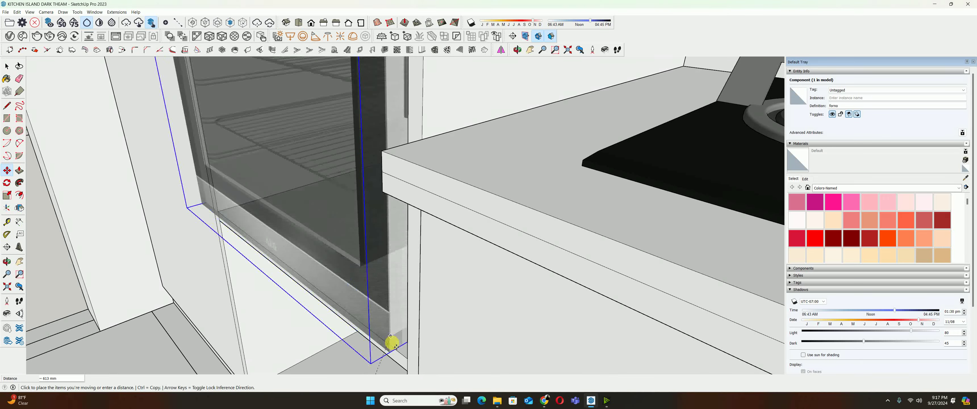
mouse_move(392, 344)
middle_mouse_down()
mouse_move(399, 298)
mouse_move(366, 297)
mouse_move(508, 312)
middle_mouse_up()
left_click(412, 304)
key("space")
Orbit to face the oven head-on and deselect it
scroll(412, 304, "down", 3)
scroll(566, 296, "up", 3)
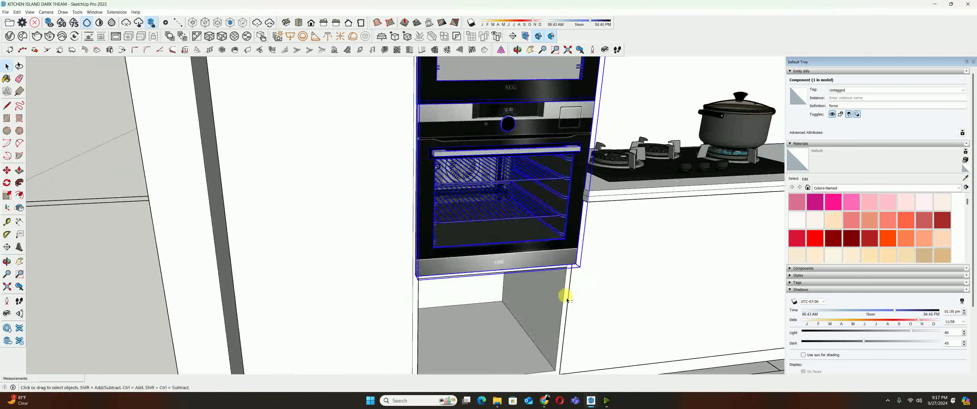
scroll(567, 299, "down", 3)
mouse_move(461, 292)
middle_mouse_down()
mouse_move(523, 244)
mouse_move(563, 264)
mouse_move(491, 253)
middle_mouse_up()
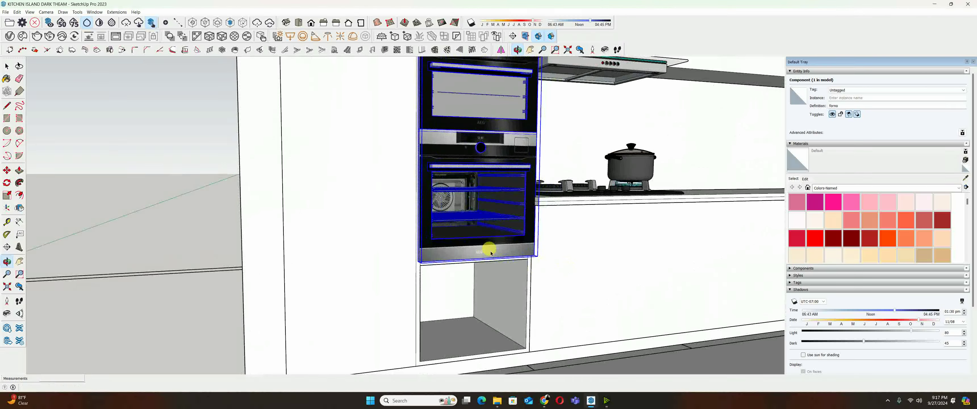
middle_click(435, 350)
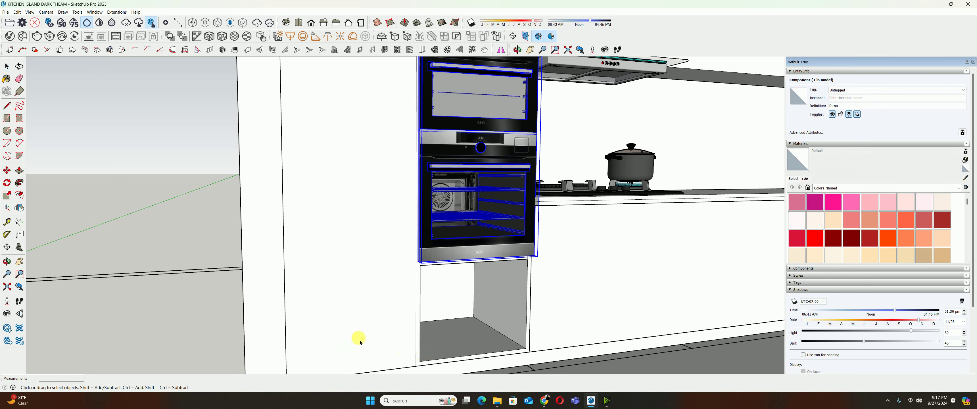
scroll(356, 336, "down", 3)
left_click(404, 257)
scroll(385, 311, "up", 5)
scroll(654, 258, "down", 2)
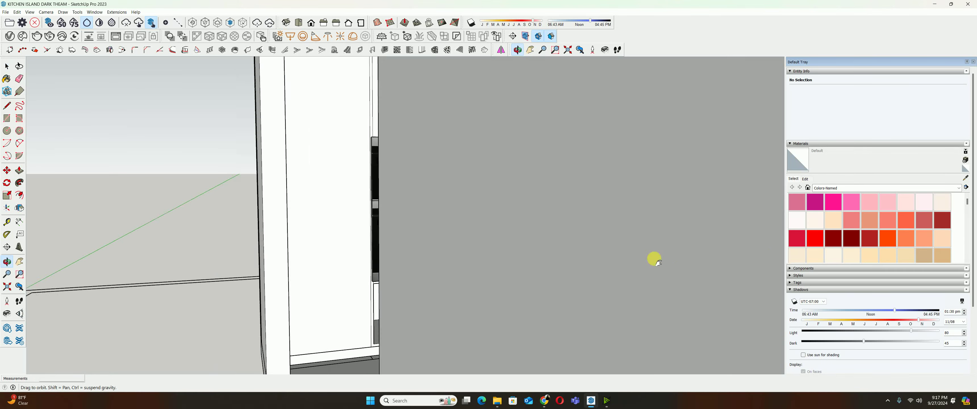
scroll(655, 258, "down", 2)
scroll(475, 247, "up", 2)
scroll(472, 259, "up", 1)
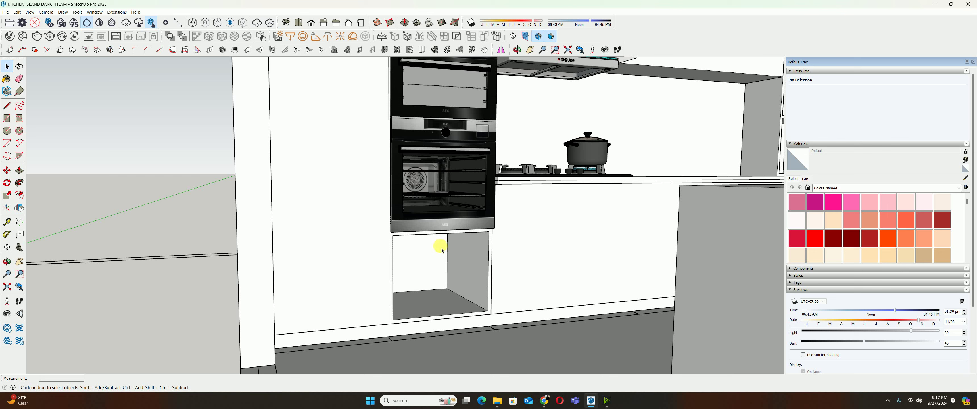
Move the two-oven stack up 300 mm into the niches
left_click(449, 209)
key("m")
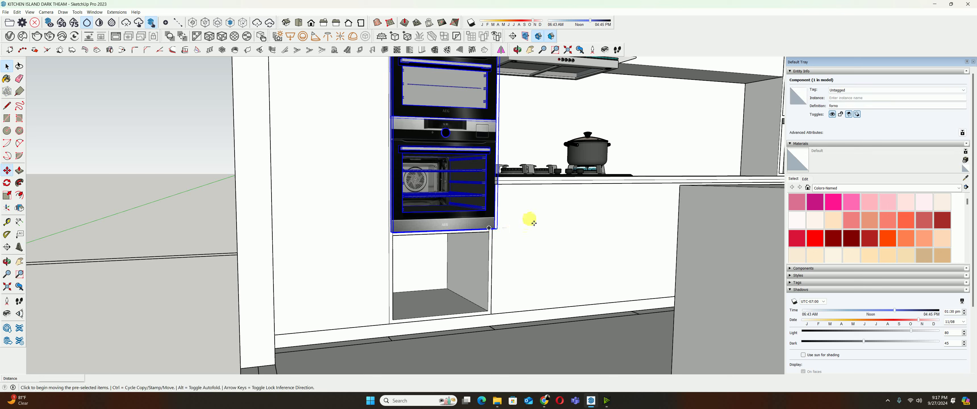
left_click(530, 217)
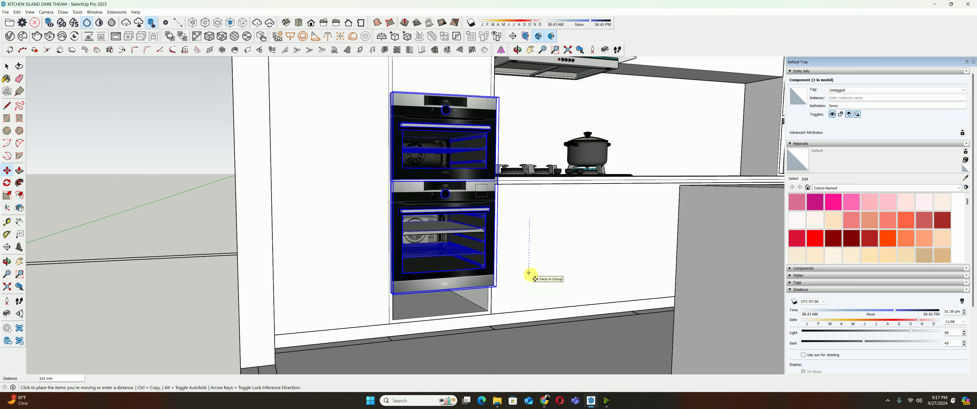
type("0")
key("Return")
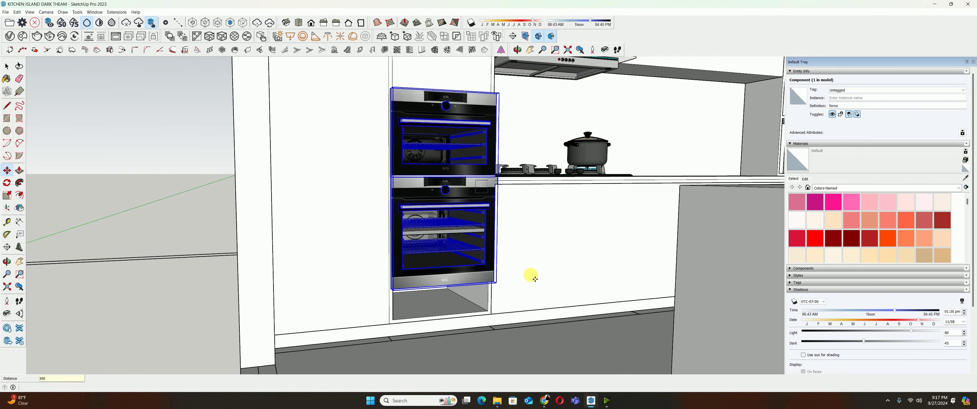
key("space")
Tilt the view up and remove the oven to show the cabinet's empty niches
scroll(495, 174, "up", 3)
scroll(421, 192, "up", 3)
scroll(327, 192, "up", 2)
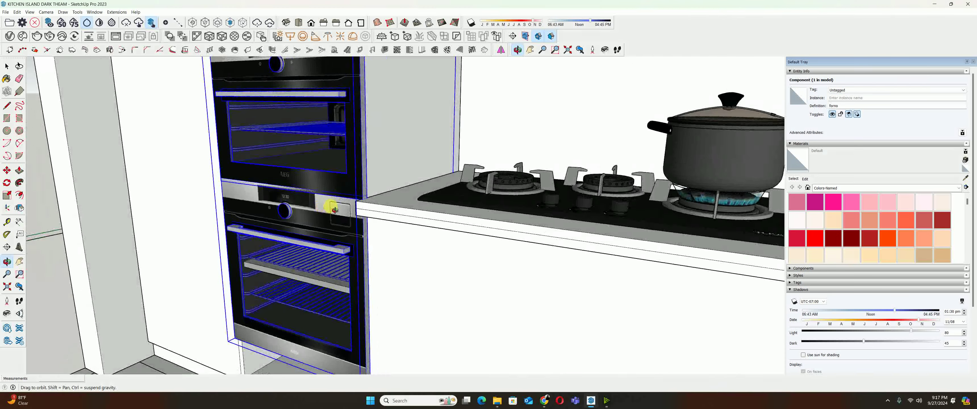
scroll(370, 203, "up", 2)
scroll(369, 203, "up", 2)
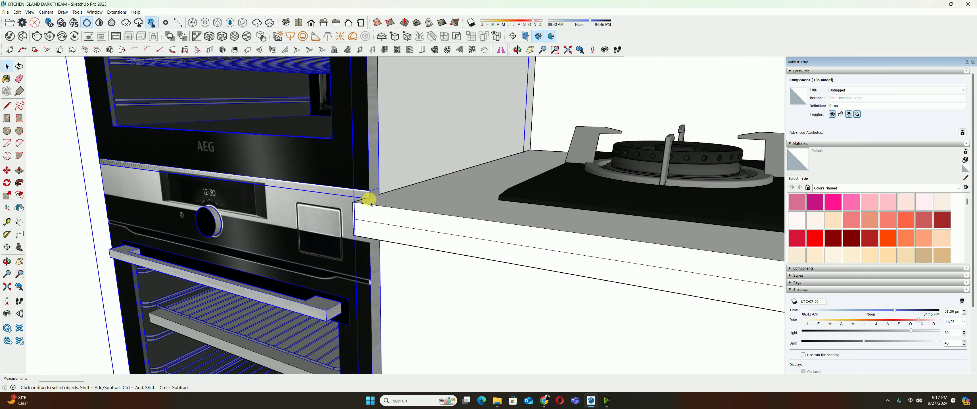
scroll(350, 212, "down", 2)
scroll(323, 211, "down", 2)
middle_click_drag(323, 212, 334, 280)
scroll(356, 232, "up", 3)
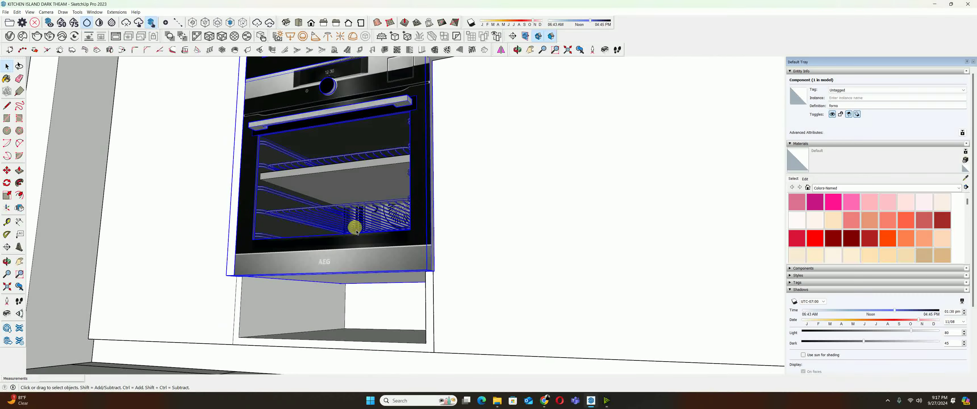
scroll(357, 232, "down", 3)
key("Delete")
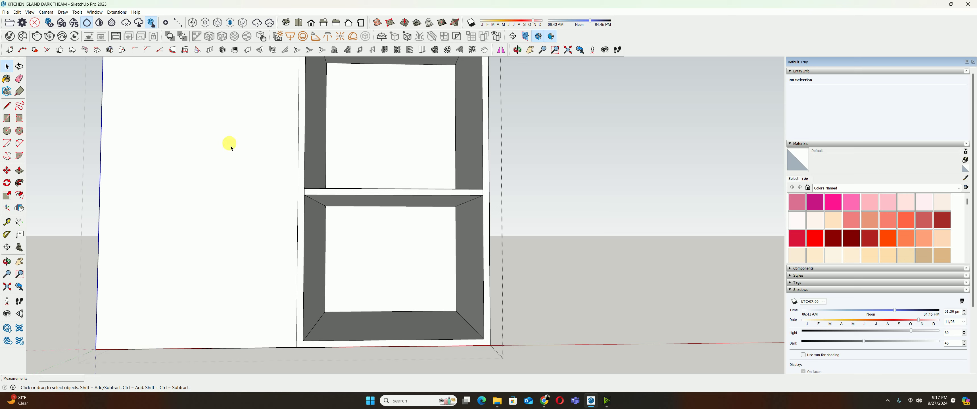
Move the shelves between the oven niches to a higher position
left_click(375, 192)
scroll(370, 193, "down", 2)
middle_click_drag(327, 173, 616, 205)
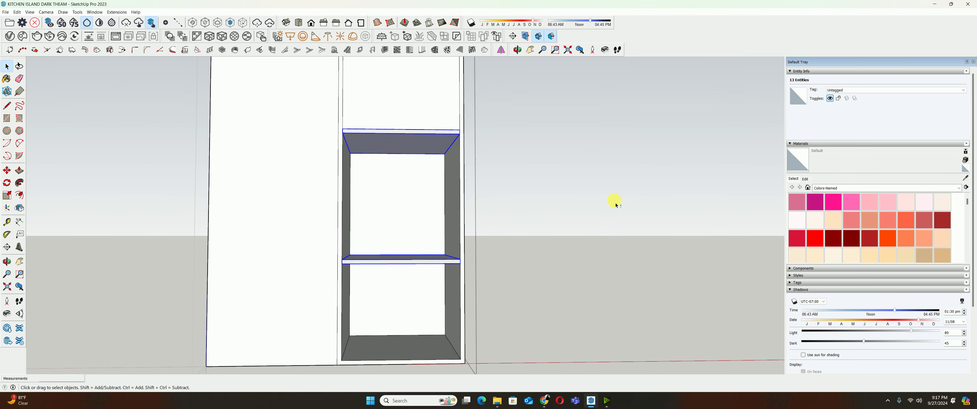
scroll(466, 194, "up", 3)
key("m")
left_click(409, 182)
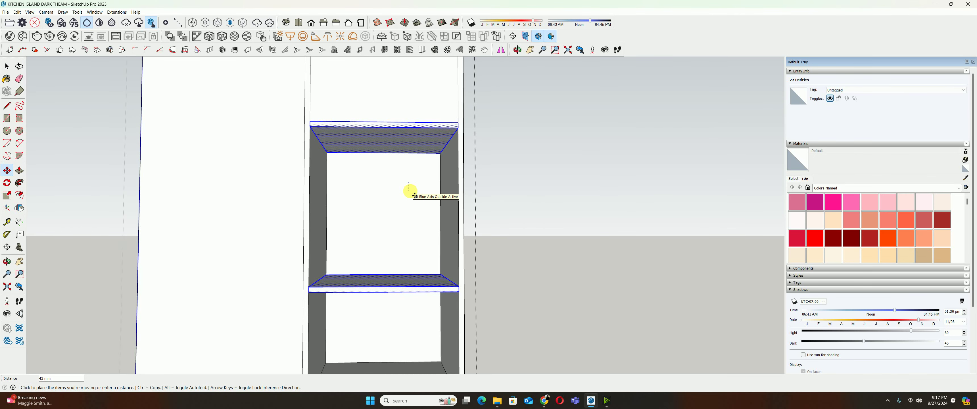
key("Return")
Exit the cabinet edit and orbit to an angled view of the ovens and hob
key("Escape")
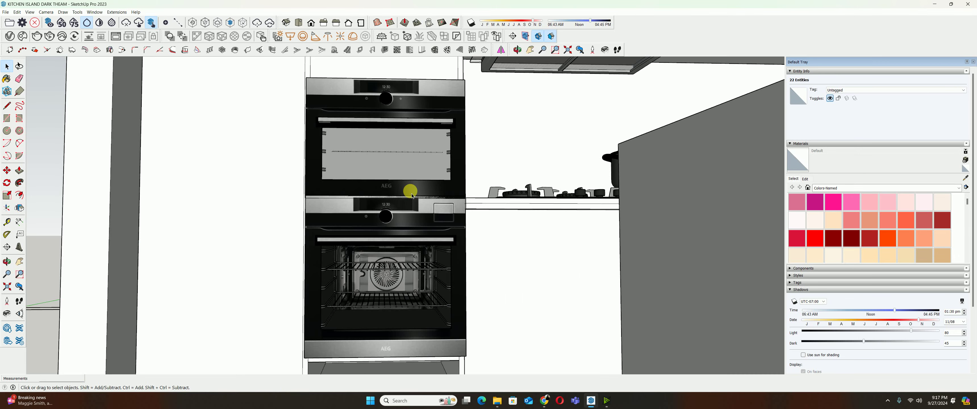
mouse_move(402, 212)
middle_mouse_down()
mouse_move(412, 145)
mouse_move(402, 185)
middle_mouse_up()
scroll(402, 185, "up", 2)
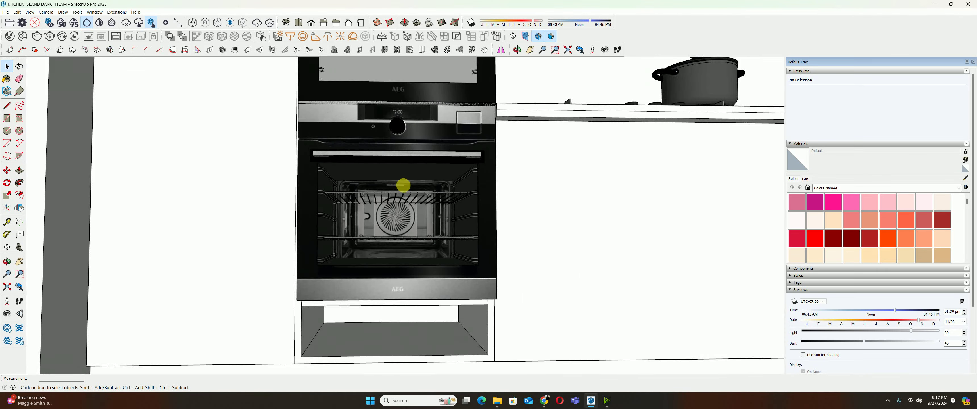
scroll(436, 227, "up", 2)
scroll(450, 244, "down", 2)
mouse_move(400, 232)
middle_mouse_down()
mouse_move(224, 277)
mouse_move(473, 190)
mouse_move(446, 223)
middle_mouse_up()
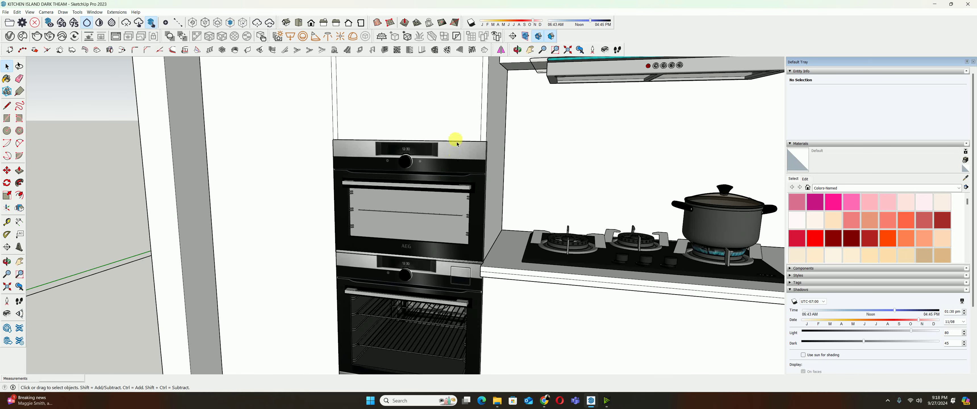
scroll(449, 130, "up", 3)
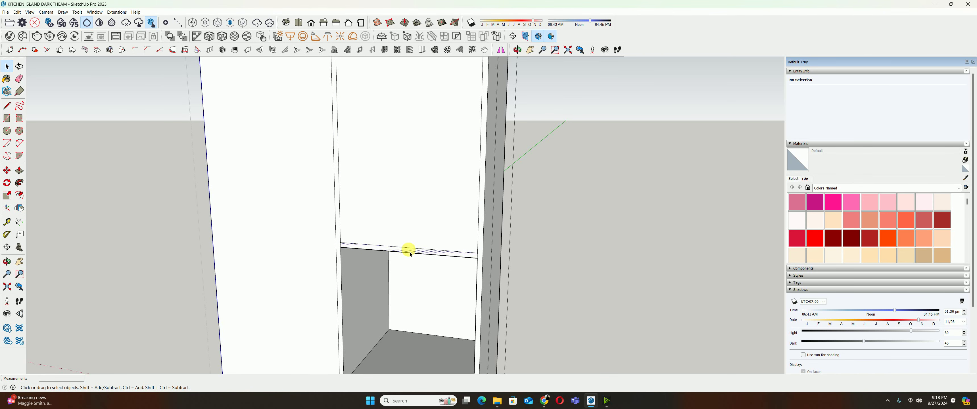
Copy the thin strip face high in the cabinet and push it back 590 mm into a shelf
left_click(416, 252)
key("m")
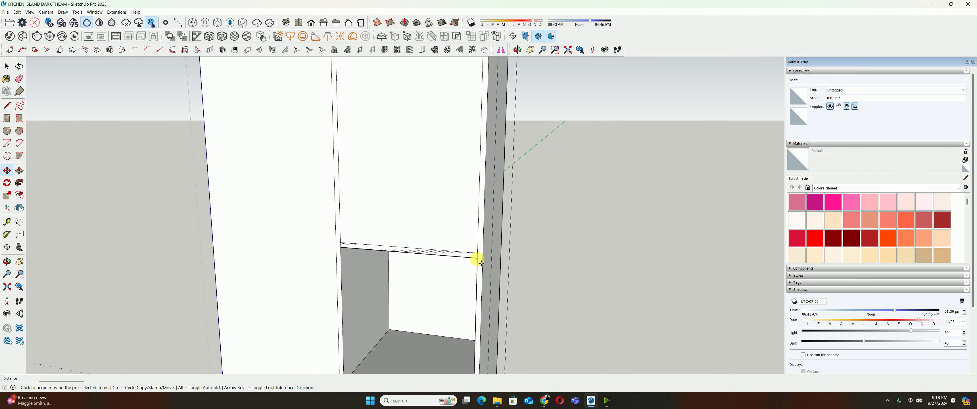
left_click(480, 262)
key("ctrl")
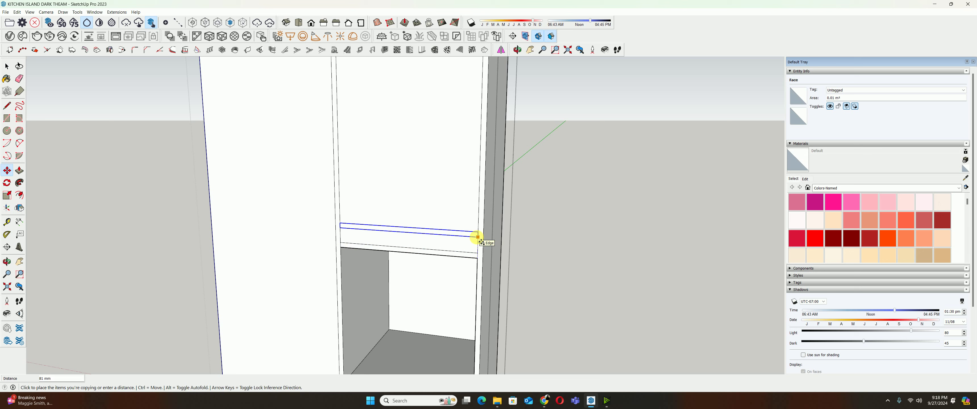
key("Return")
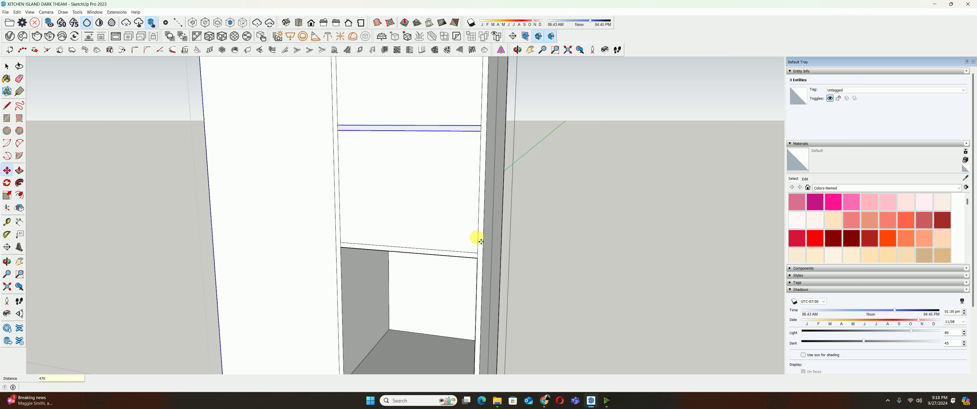
key("p")
left_click(413, 228)
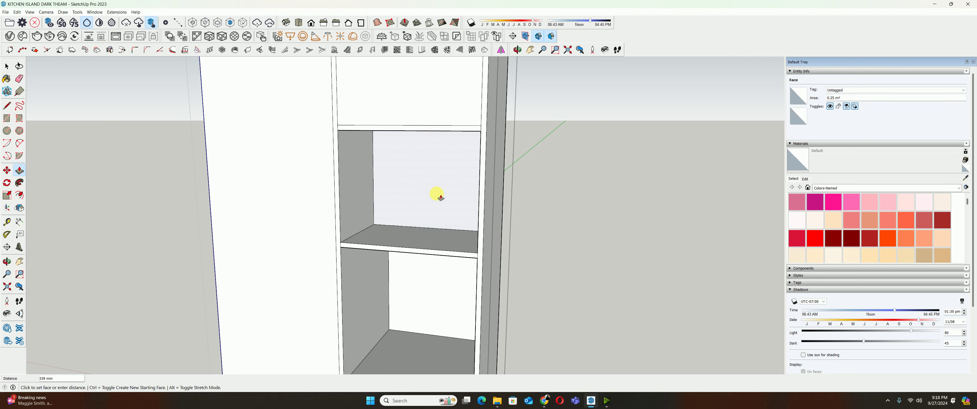
left_click(434, 306)
Reposition the new top shelf of the upper niche by a typed distance
key("space")
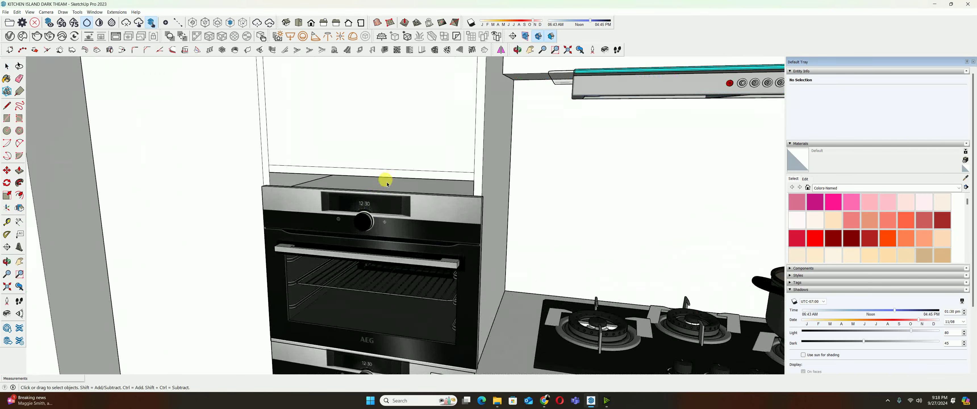
middle_click_drag(387, 184, 388, 195)
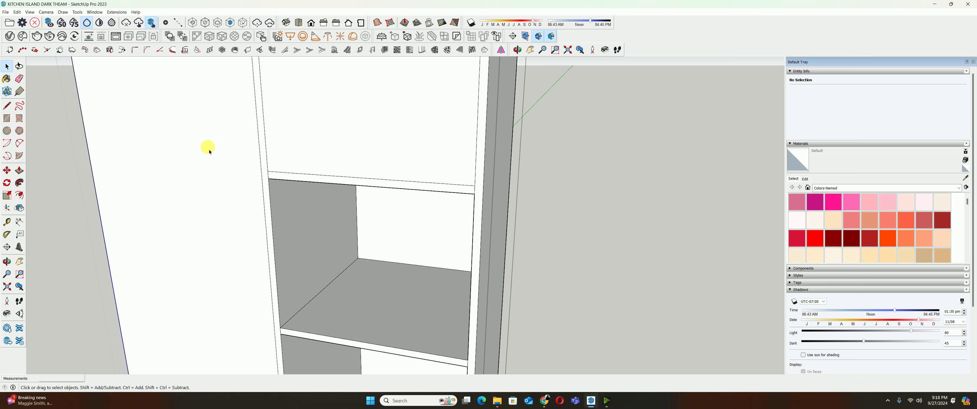
left_click(372, 175)
scroll(464, 201, "up", 2)
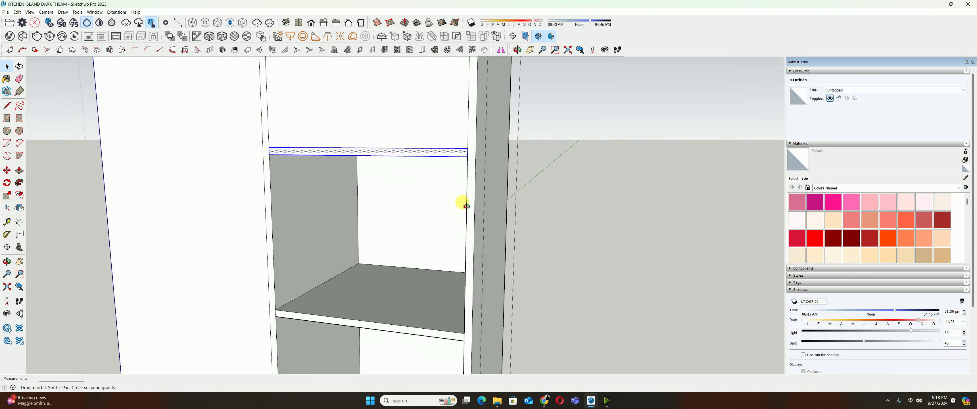
scroll(435, 171, "up", 1)
scroll(435, 172, "up", 1)
scroll(380, 155, "up", 2)
key("m")
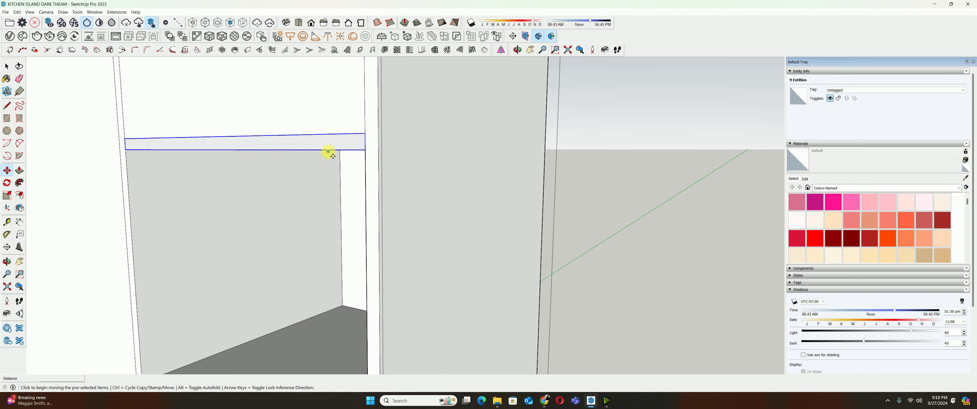
left_click(327, 153)
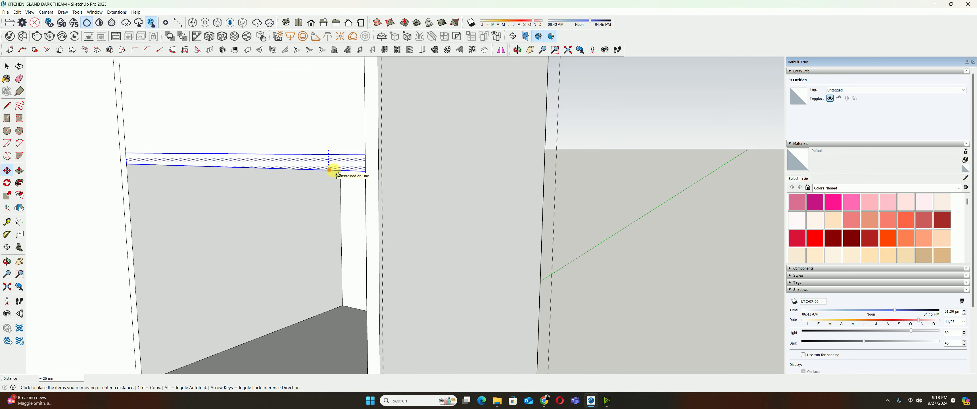
mouse_move(337, 181)
middle_mouse_down()
mouse_move(302, 224)
mouse_move(408, 215)
mouse_move(460, 288)
mouse_move(580, 367)
middle_mouse_up()
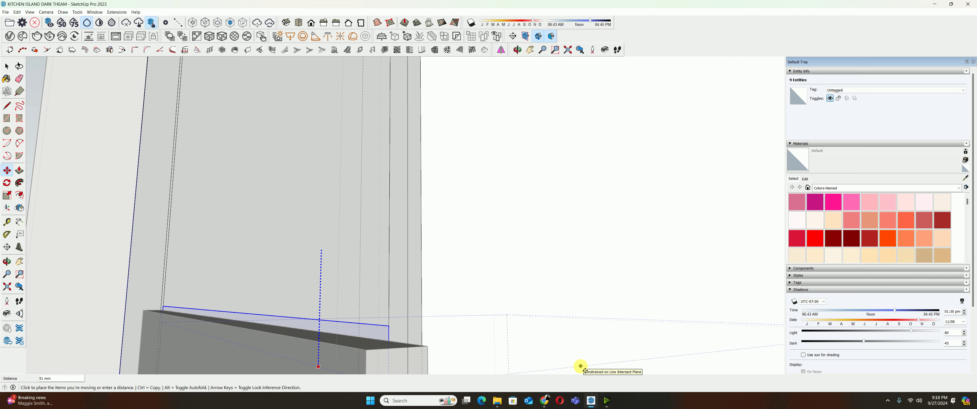
type("50")
key("Return")
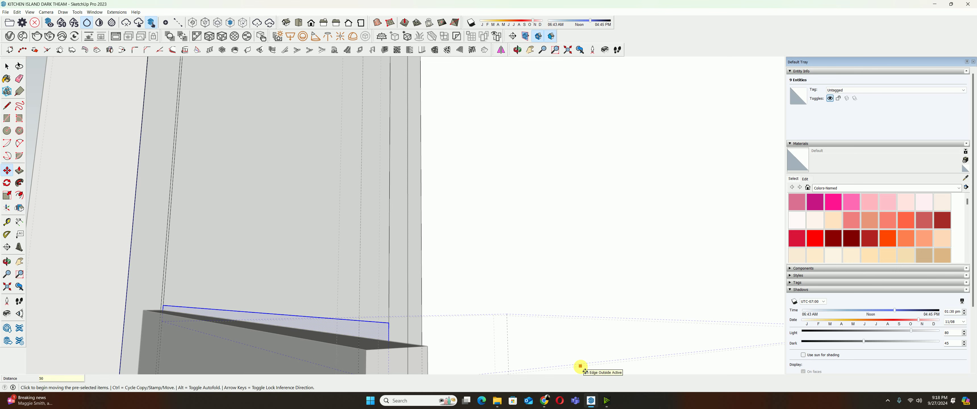
key("space")
Raise the oven component 300 mm within the tall cabinet column
left_click(473, 320)
mouse_move(447, 315)
middle_mouse_down()
mouse_move(552, 271)
mouse_move(425, 277)
mouse_move(381, 291)
mouse_move(519, 255)
mouse_move(490, 257)
mouse_move(465, 218)
mouse_move(447, 242)
mouse_move(466, 265)
mouse_move(463, 356)
mouse_move(462, 234)
middle_mouse_up()
mouse_move(455, 293)
middle_mouse_down()
mouse_move(474, 253)
mouse_move(412, 284)
mouse_move(489, 278)
mouse_move(397, 212)
middle_mouse_up()
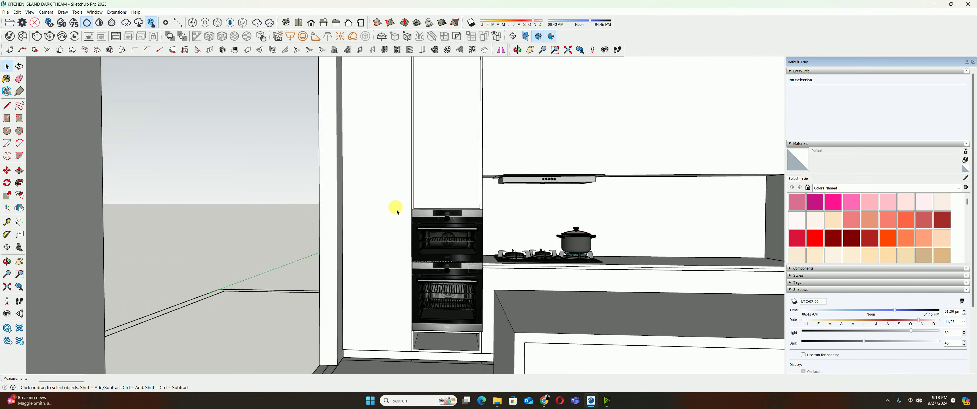
left_click(469, 281)
middle_click_drag(469, 280, 418, 258)
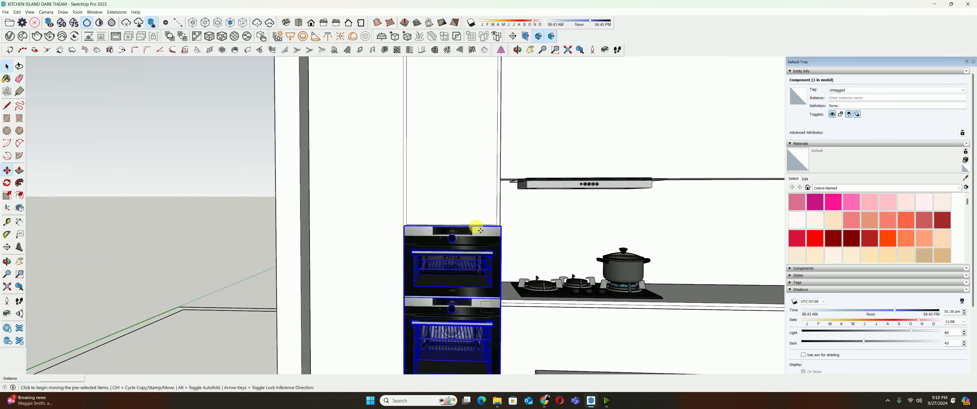
scroll(480, 251, "up", 3)
key("m")
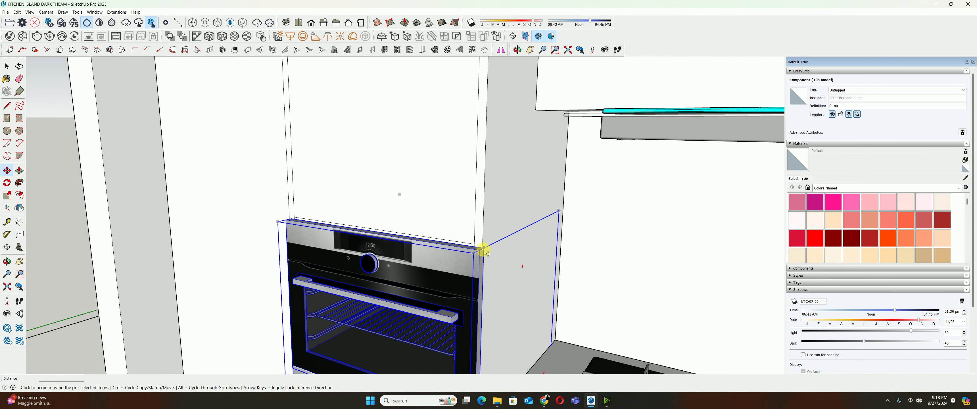
left_click(484, 249)
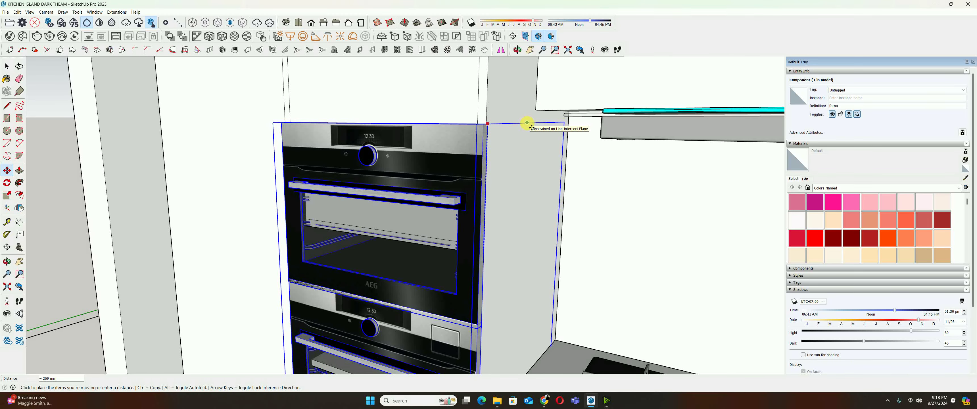
type("300")
key("Return")
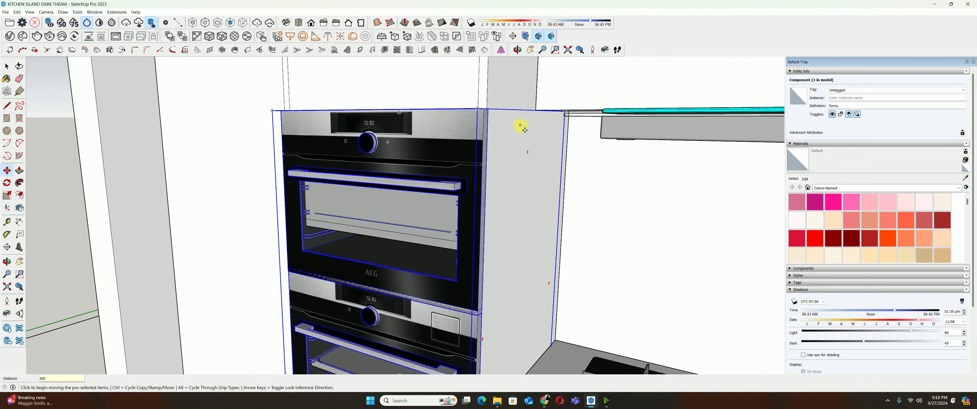
key("space")
scroll(500, 131, "down", 3)
scroll(448, 196, "down", 2)
Delete the oven to expose the tall cabinet and its middle shelf box
scroll(487, 244, "down", 2)
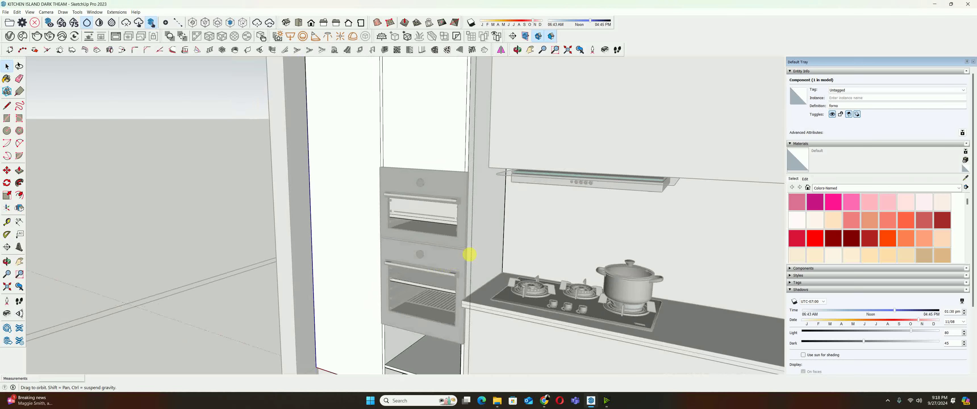
key("Delete")
scroll(508, 218, "up", 3)
scroll(404, 142, "up", 2)
left_click_drag(404, 142, 622, 278)
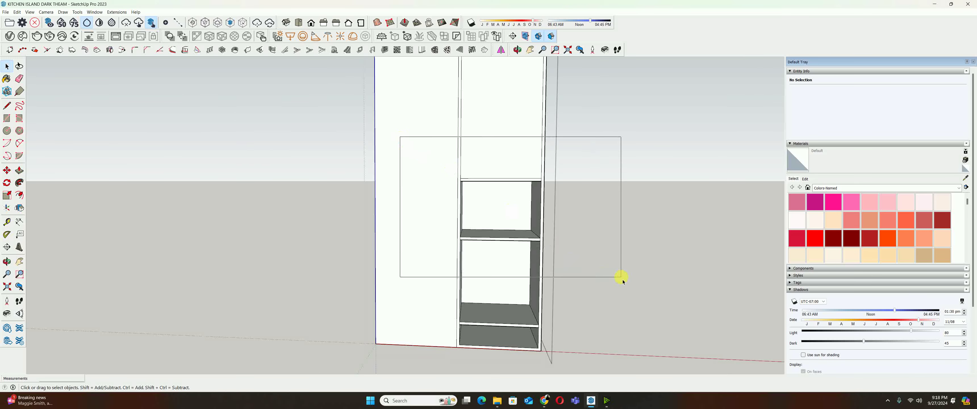
key("m")
left_click(498, 217)
key("space")
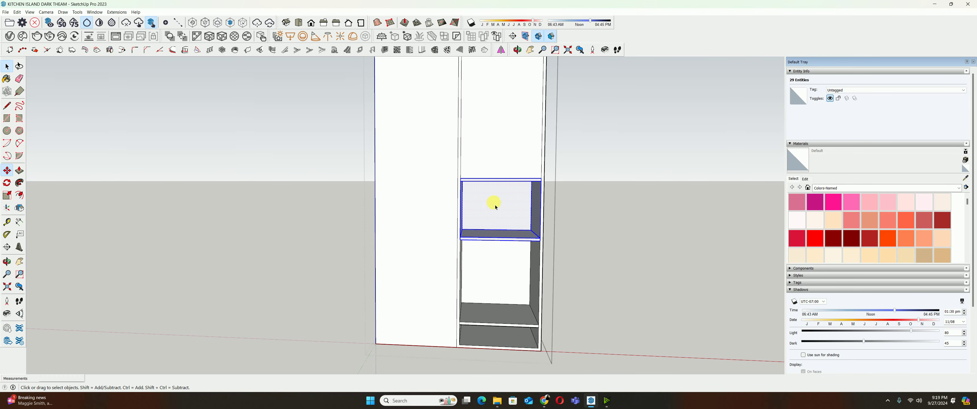
Select the shelf box inside the tall cabinet and move it up to a higher position
mouse_move(423, 151)
left_mouse_down()
mouse_move(582, 324)
mouse_move(560, 234)
left_mouse_up()
middle_click_drag(447, 262, 470, 274)
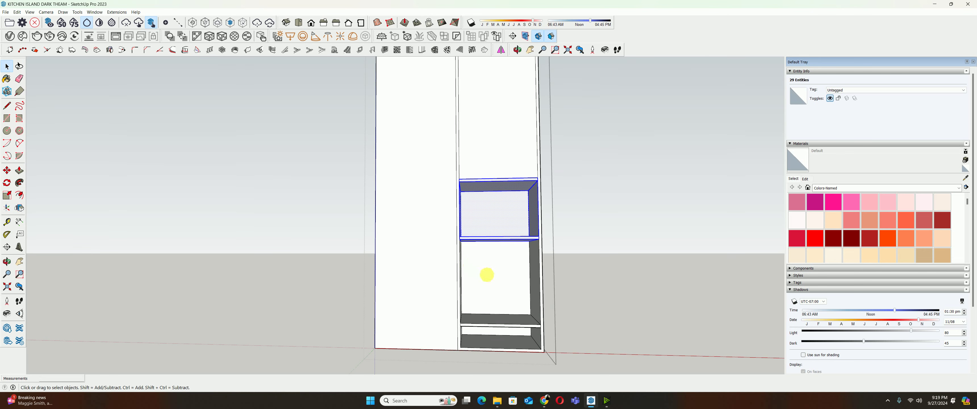
key("m")
left_click(486, 274)
type("3")
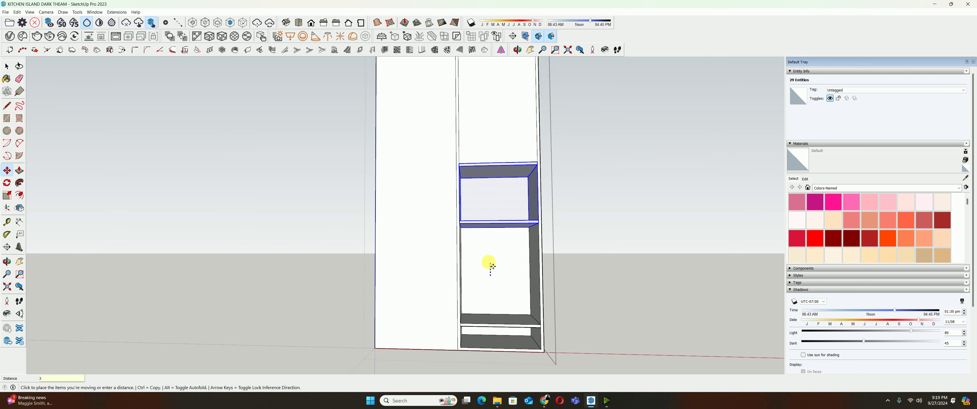
key("Return")
key("space")
Pull the bottom shelf's top face up 300 mm in the lower niche
middle_click_drag(482, 303, 414, 334)
key("p")
left_click(447, 338)
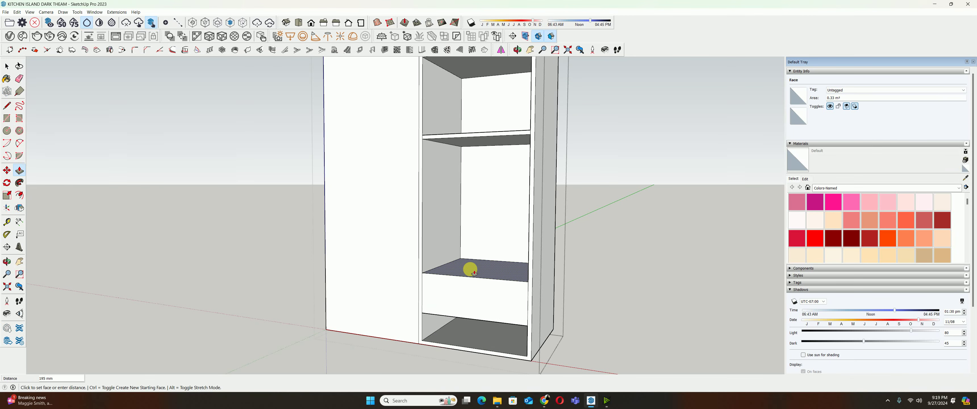
key("Return")
Pull the cubby floor beneath the oven stack up 30 mm
middle_click_drag(475, 319, 476, 232)
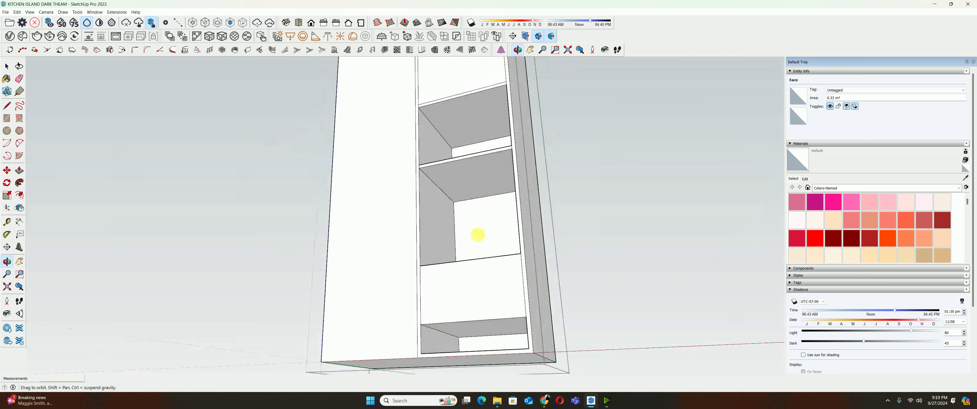
left_click(475, 328)
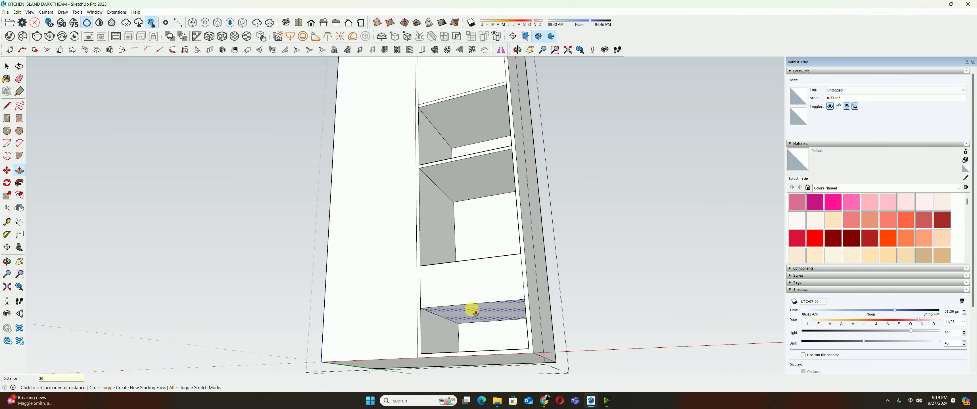
key("Return")
key("space")
scroll(465, 301, "up", 5)
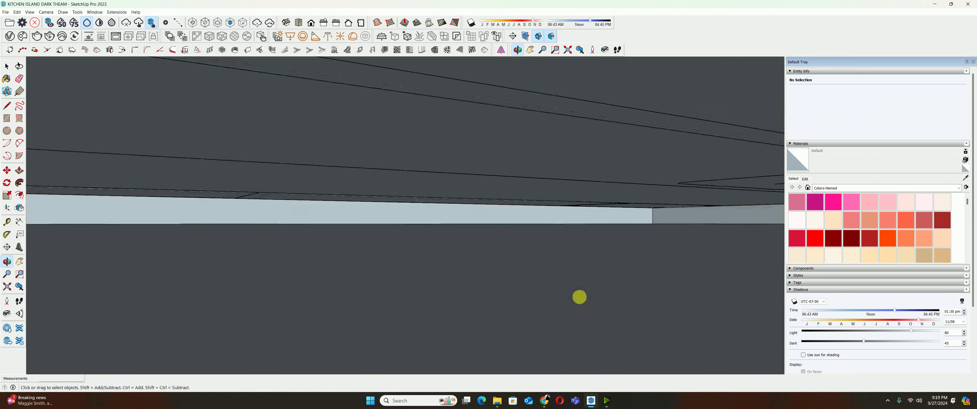
mouse_move(580, 297)
middle_mouse_down()
mouse_move(358, 215)
mouse_move(158, 190)
mouse_move(533, 211)
mouse_move(360, 268)
mouse_move(474, 285)
mouse_move(419, 334)
middle_mouse_up()
scroll(358, 215, "down", 5)
scroll(365, 231, "down", 5)
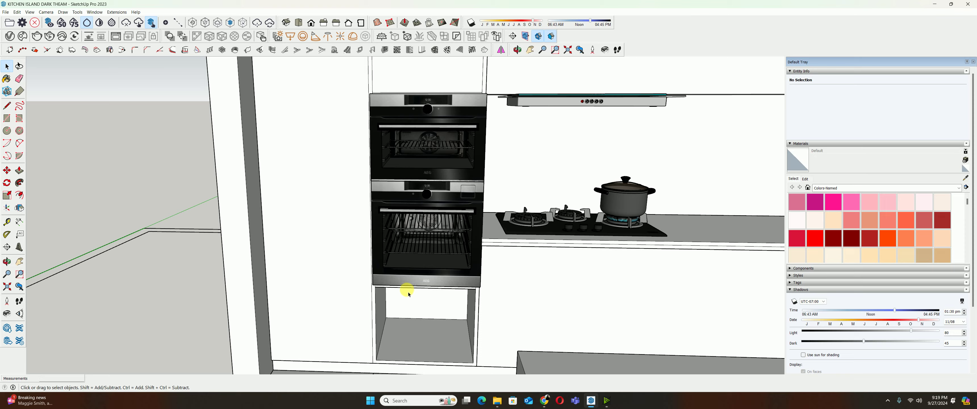
scroll(431, 300, "down", 1)
mouse_move(431, 300)
middle_mouse_down()
mouse_move(404, 299)
mouse_move(419, 242)
mouse_move(460, 238)
middle_mouse_up()
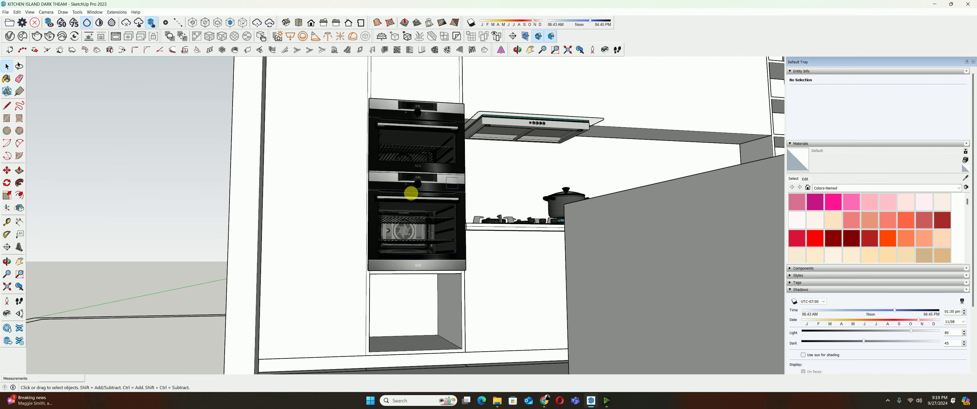
middle_click_drag(410, 193, 378, 300)
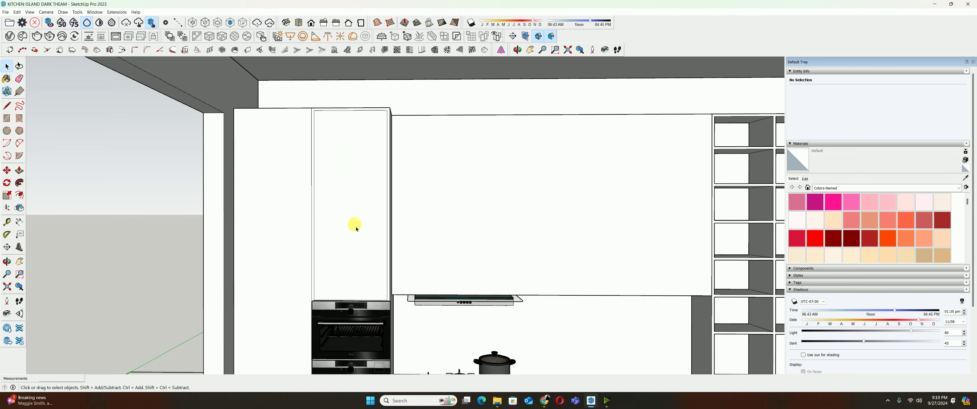
scroll(361, 295, "down", 3)
scroll(380, 278, "up", 5)
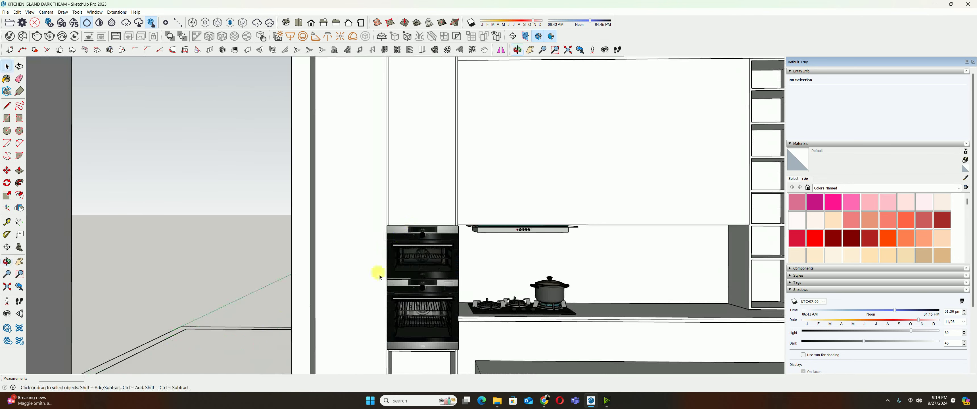
middle_click_drag(372, 303, 391, 259)
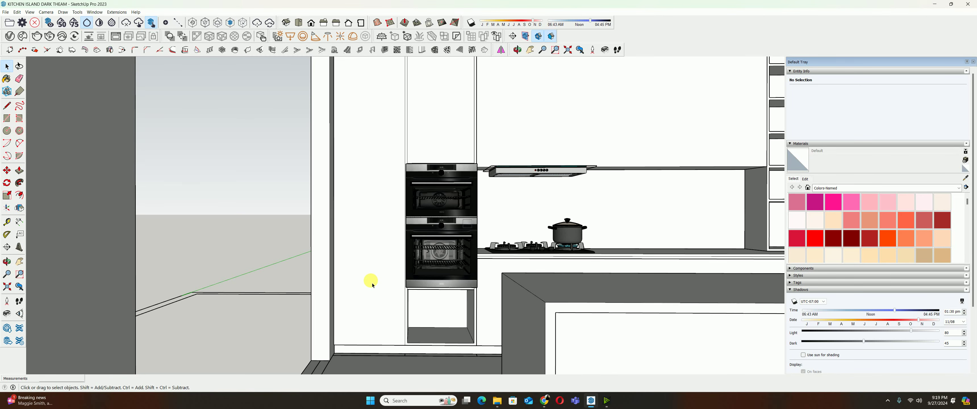
scroll(370, 283, "down", 2)
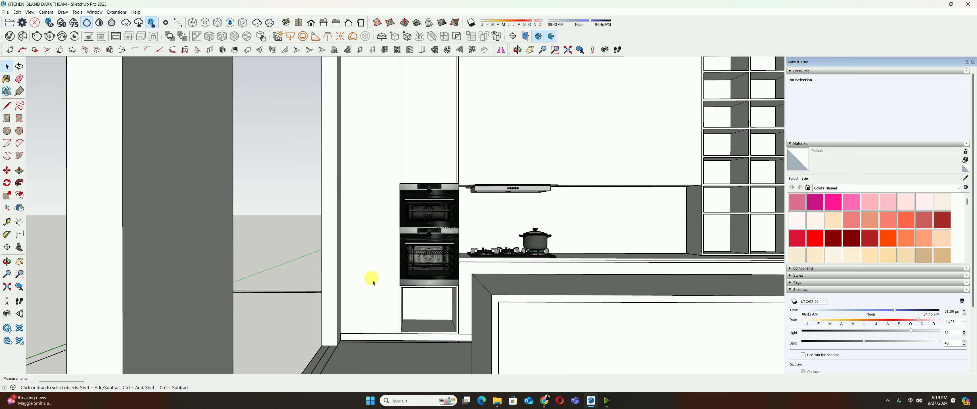
scroll(406, 216, "down", 2)
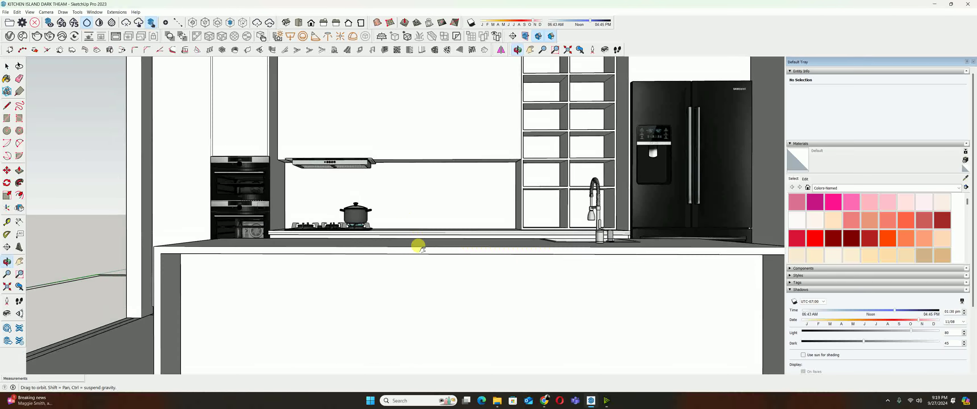
scroll(269, 194, "up", 2)
scroll(379, 243, "down", 3)
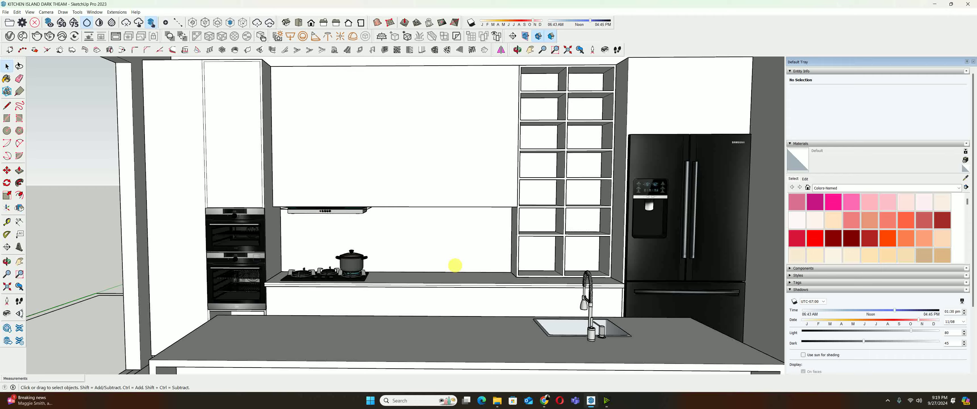
scroll(453, 263, "down", 1)
scroll(406, 264, "down", 1)
scroll(352, 278, "down", 1)
scroll(349, 265, "down", 2)
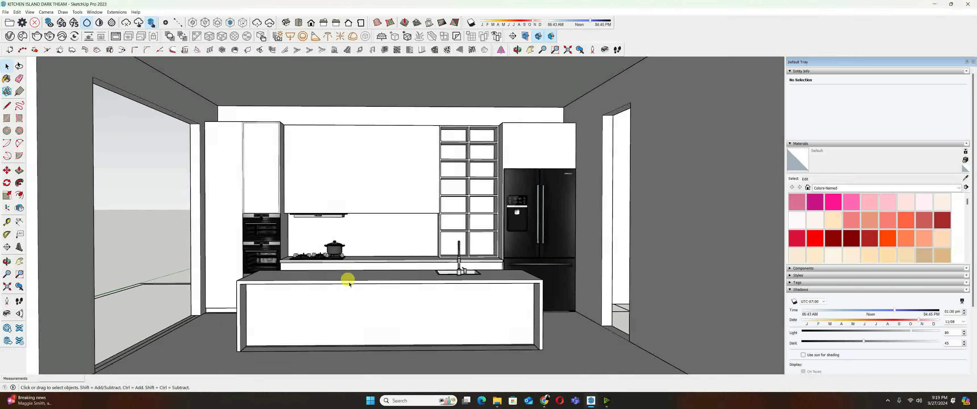
mouse_move(345, 277)
middle_mouse_down()
mouse_move(414, 310)
mouse_move(429, 304)
mouse_move(364, 284)
middle_mouse_up()
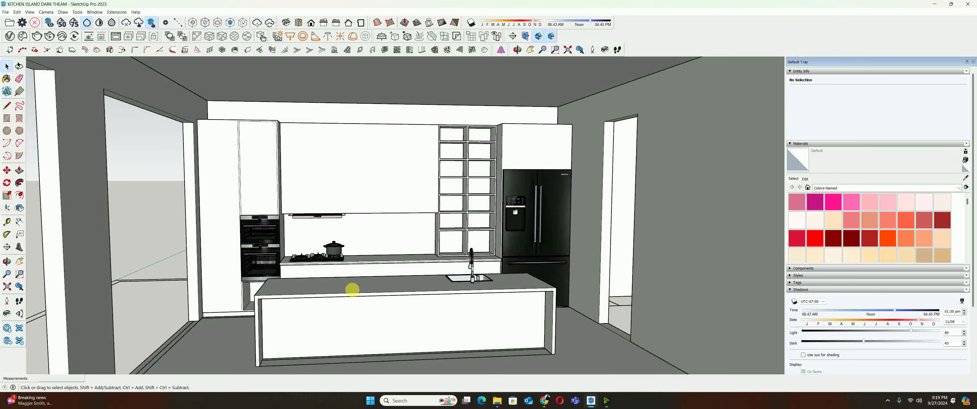
scroll(349, 288, "up", 2)
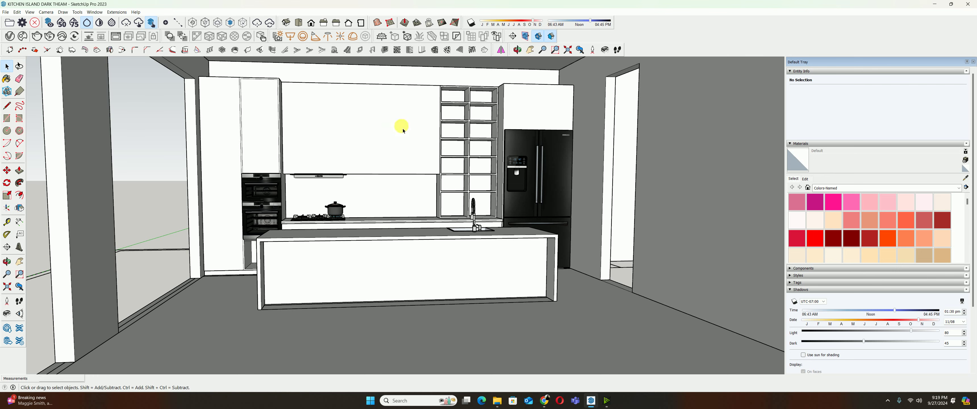
scroll(350, 157, "up", 1)
scroll(351, 159, "up", 2)
scroll(355, 162, "up", 1)
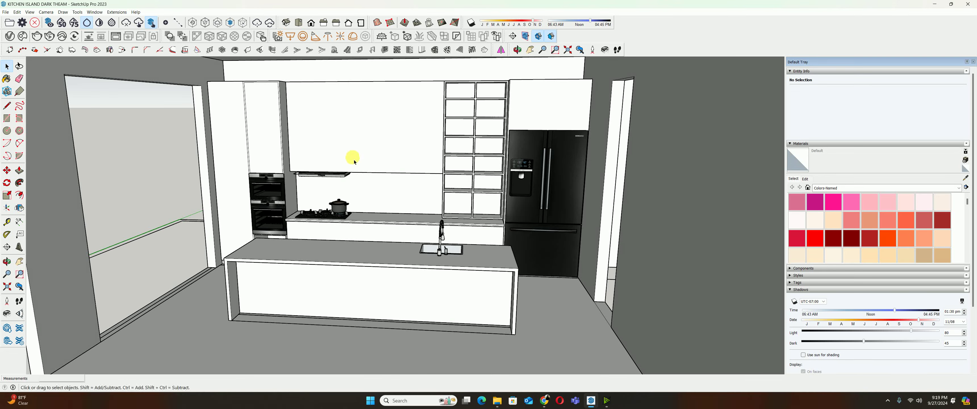
mouse_move(512, 283)
middle_mouse_down()
mouse_move(563, 258)
mouse_move(287, 237)
mouse_move(316, 256)
middle_mouse_up()
scroll(364, 220, "up", 2)
scroll(316, 227, "up", 2)
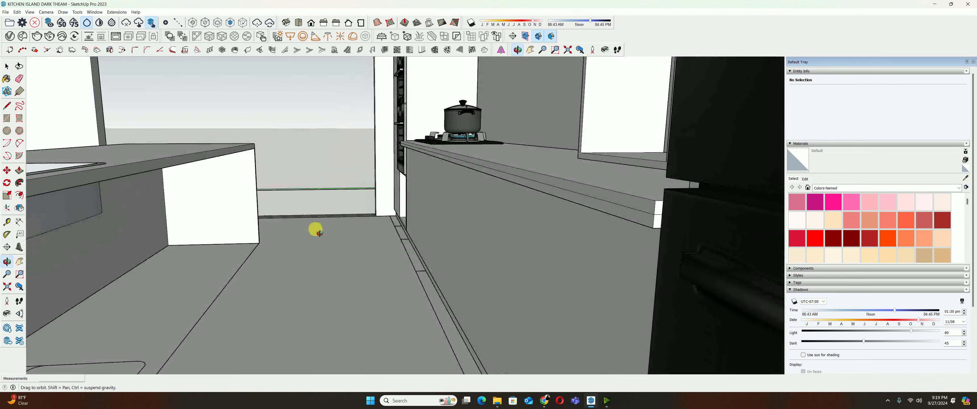
scroll(219, 242, "up", 2)
mouse_move(219, 242)
middle_mouse_down()
mouse_move(382, 169)
mouse_move(270, 192)
mouse_move(477, 245)
mouse_move(281, 262)
mouse_move(380, 270)
middle_mouse_up()
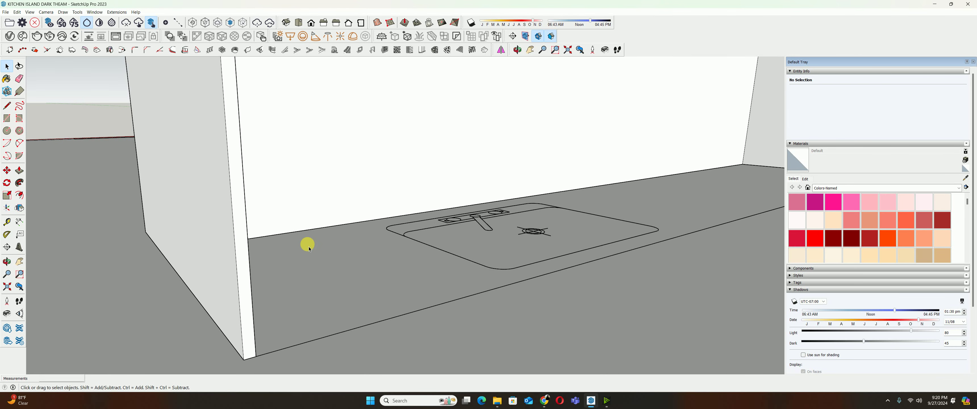
middle_click_drag(308, 245, 215, 276)
scroll(214, 276, "up", 1)
key("t")
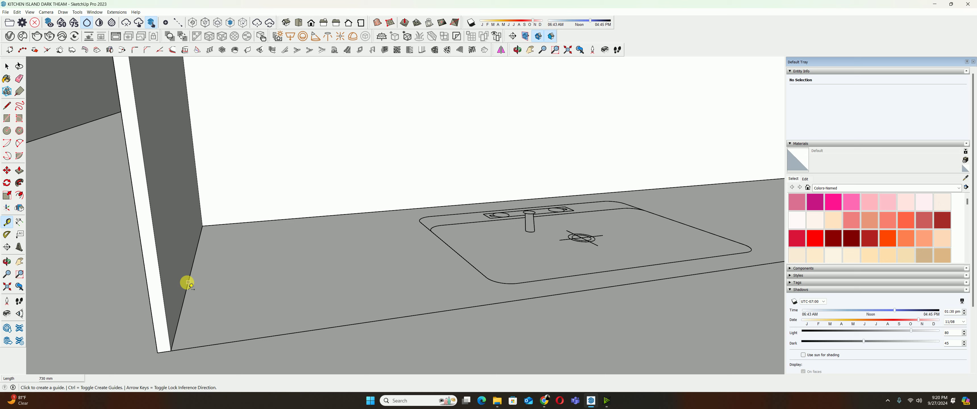
left_click(188, 282)
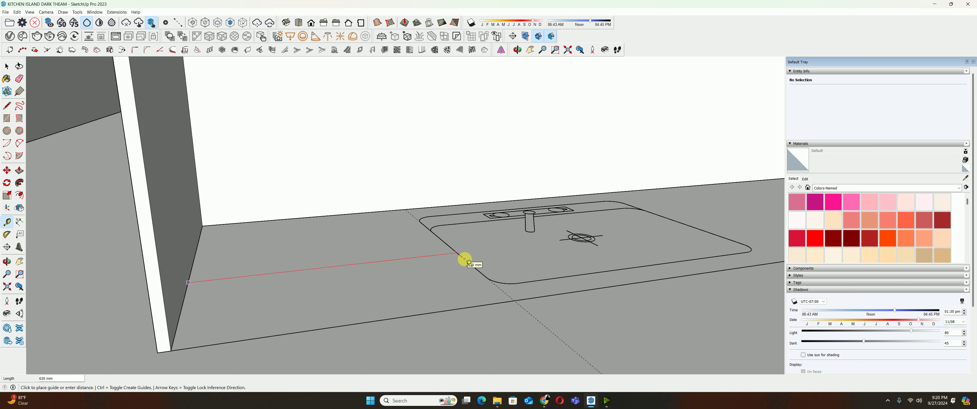
key("space")
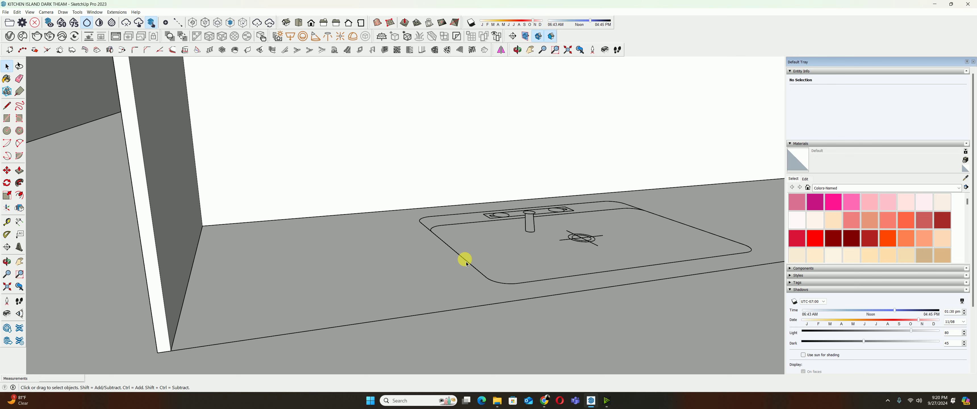
scroll(436, 276, "up", 3)
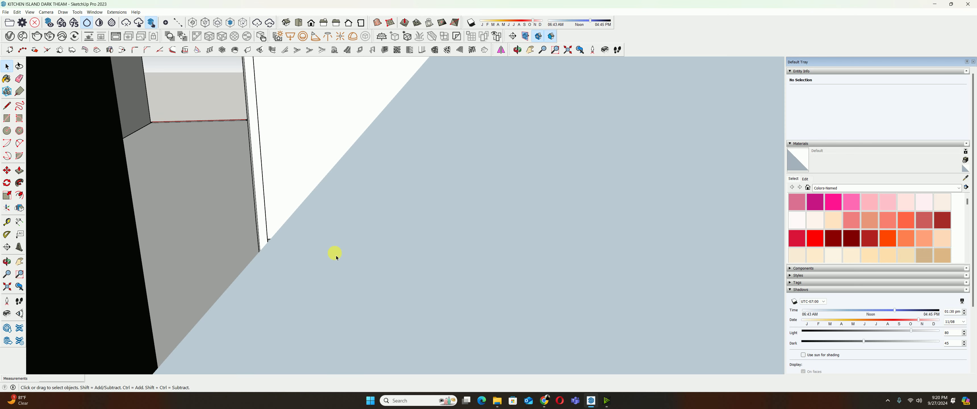
scroll(337, 256, "down", 3)
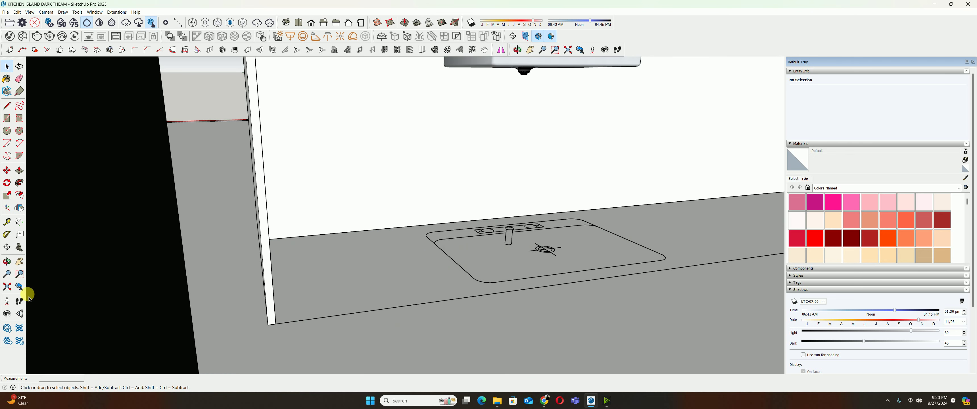
left_click(7, 287)
mouse_move(589, 273)
middle_mouse_down()
mouse_move(414, 179)
mouse_move(432, 305)
mouse_move(569, 338)
mouse_move(594, 257)
middle_mouse_up()
Zoom and orbit to a frontal view of the sink, double ovens, hooded cooktop, shelving and fridge
scroll(561, 275, "up", 3)
scroll(402, 327, "up", 3)
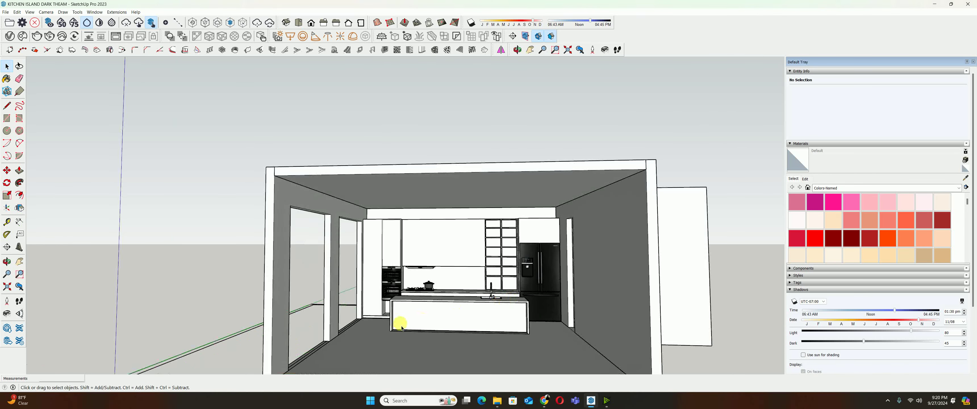
scroll(401, 327, "up", 2)
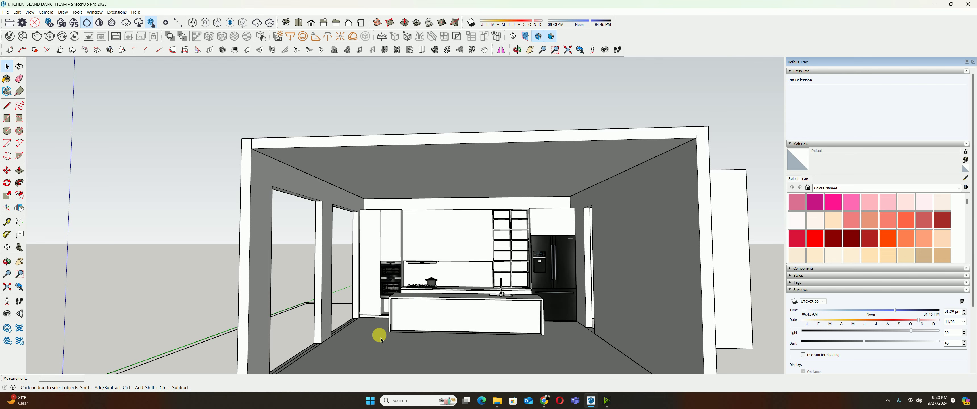
scroll(451, 314, "up", 2)
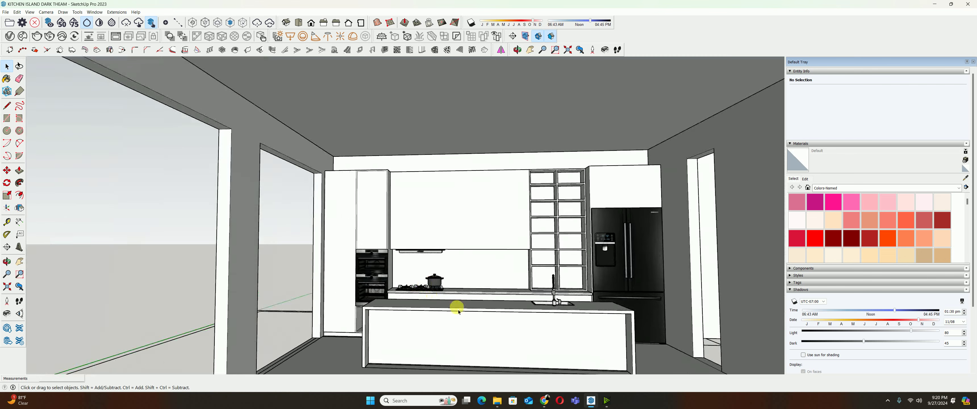
scroll(551, 304, "up", 2)
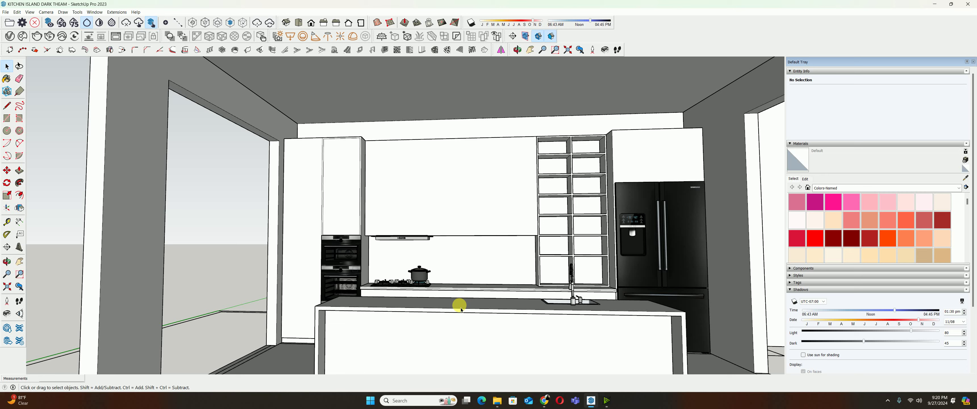
mouse_move(441, 300)
middle_mouse_down()
mouse_move(474, 327)
mouse_move(441, 315)
middle_mouse_up()
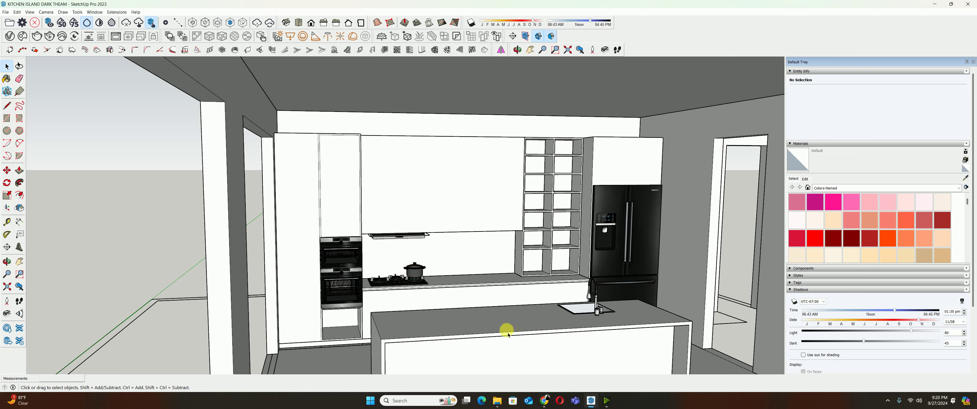
mouse_move(505, 337)
middle_mouse_down()
mouse_move(461, 327)
mouse_move(426, 287)
mouse_move(450, 305)
mouse_move(387, 267)
middle_mouse_up()
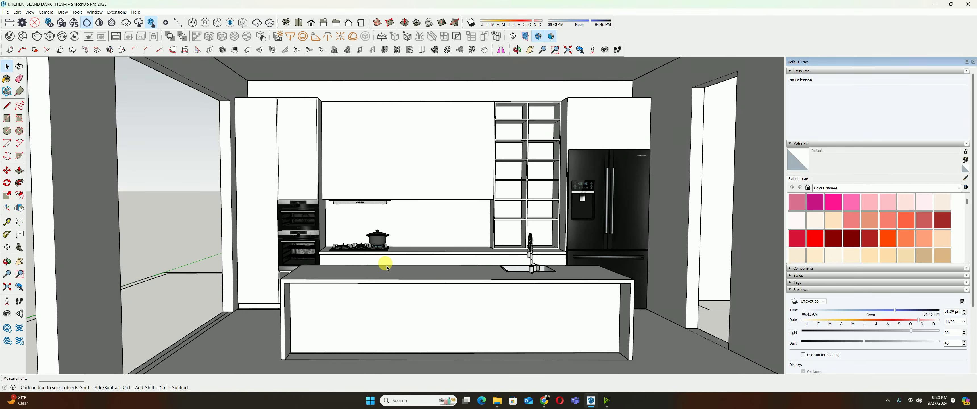